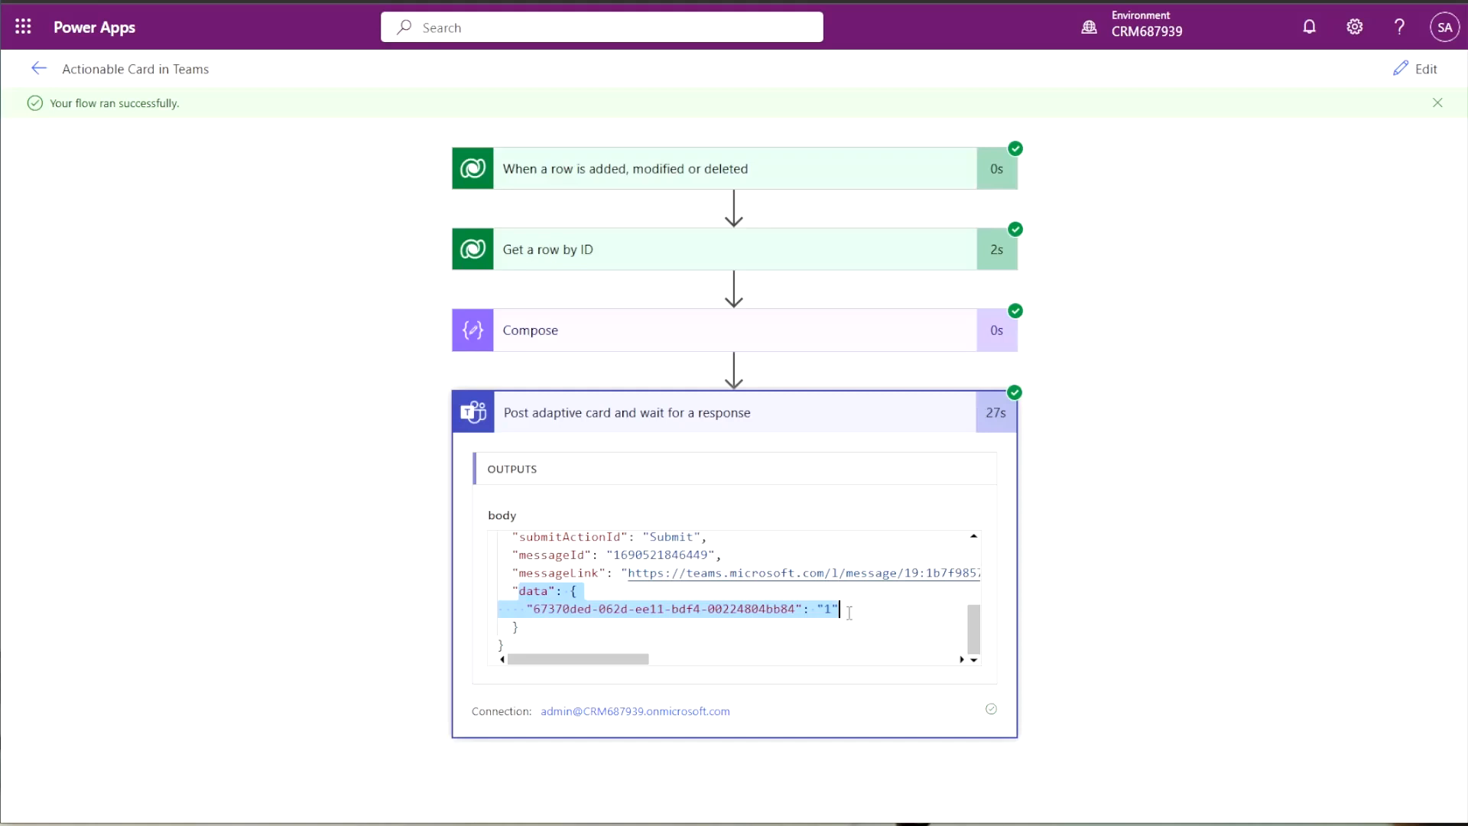
Check the card response in the Teams Power Automate chat, then return to the flow run.
key(Down)
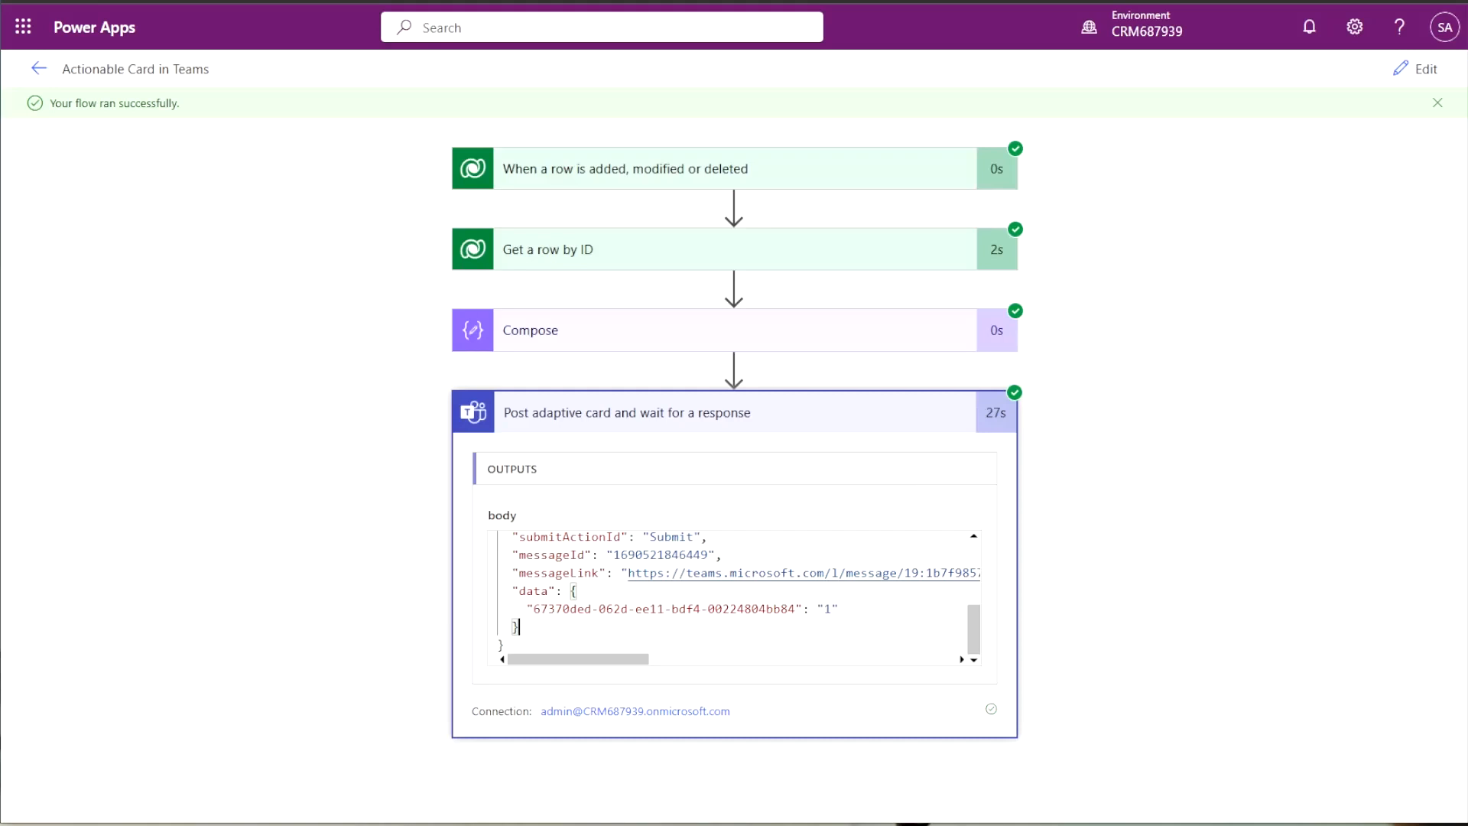
key(ctrl+Tab)
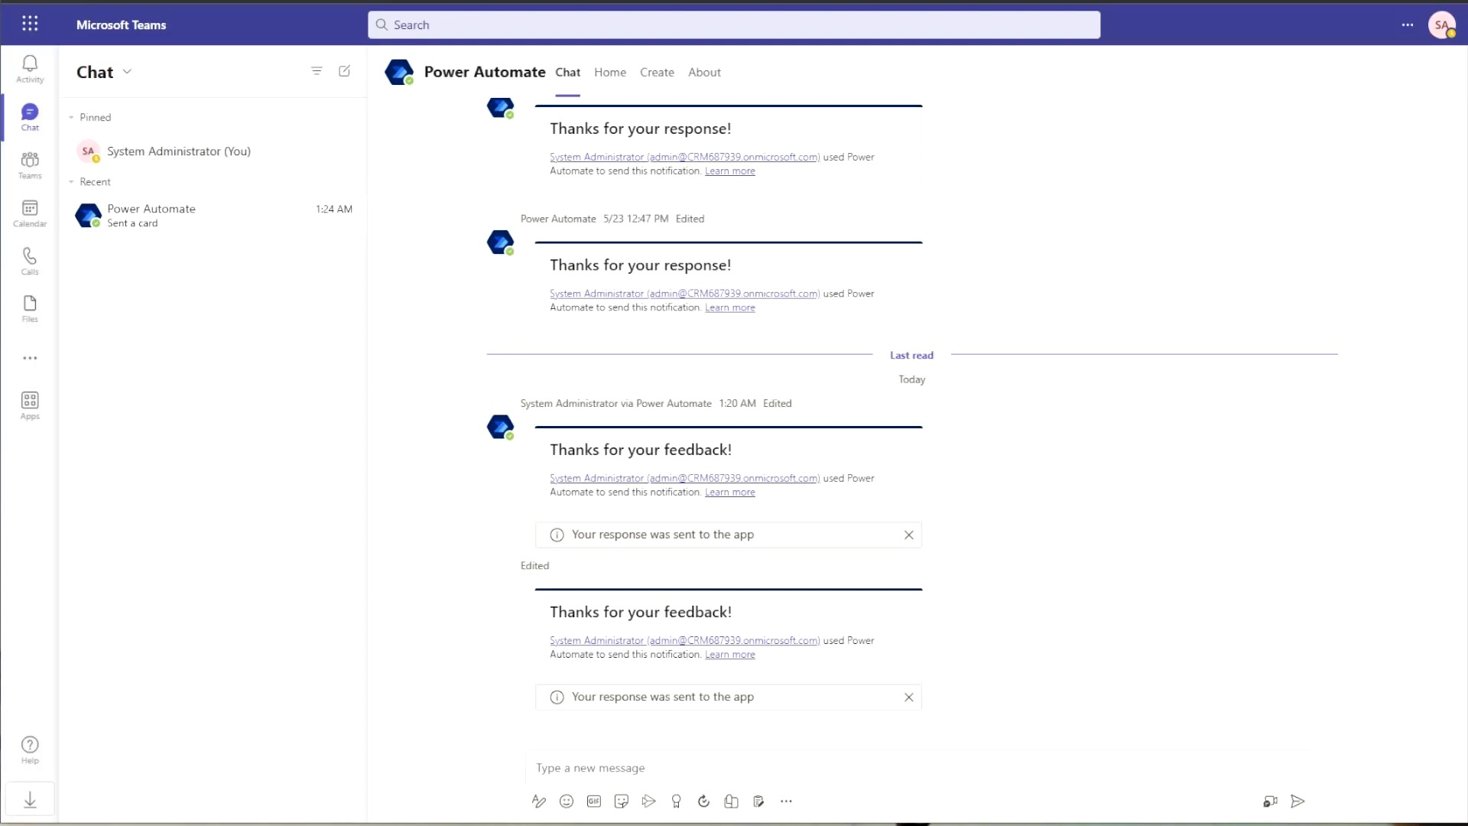
key(ctrl+Tab)
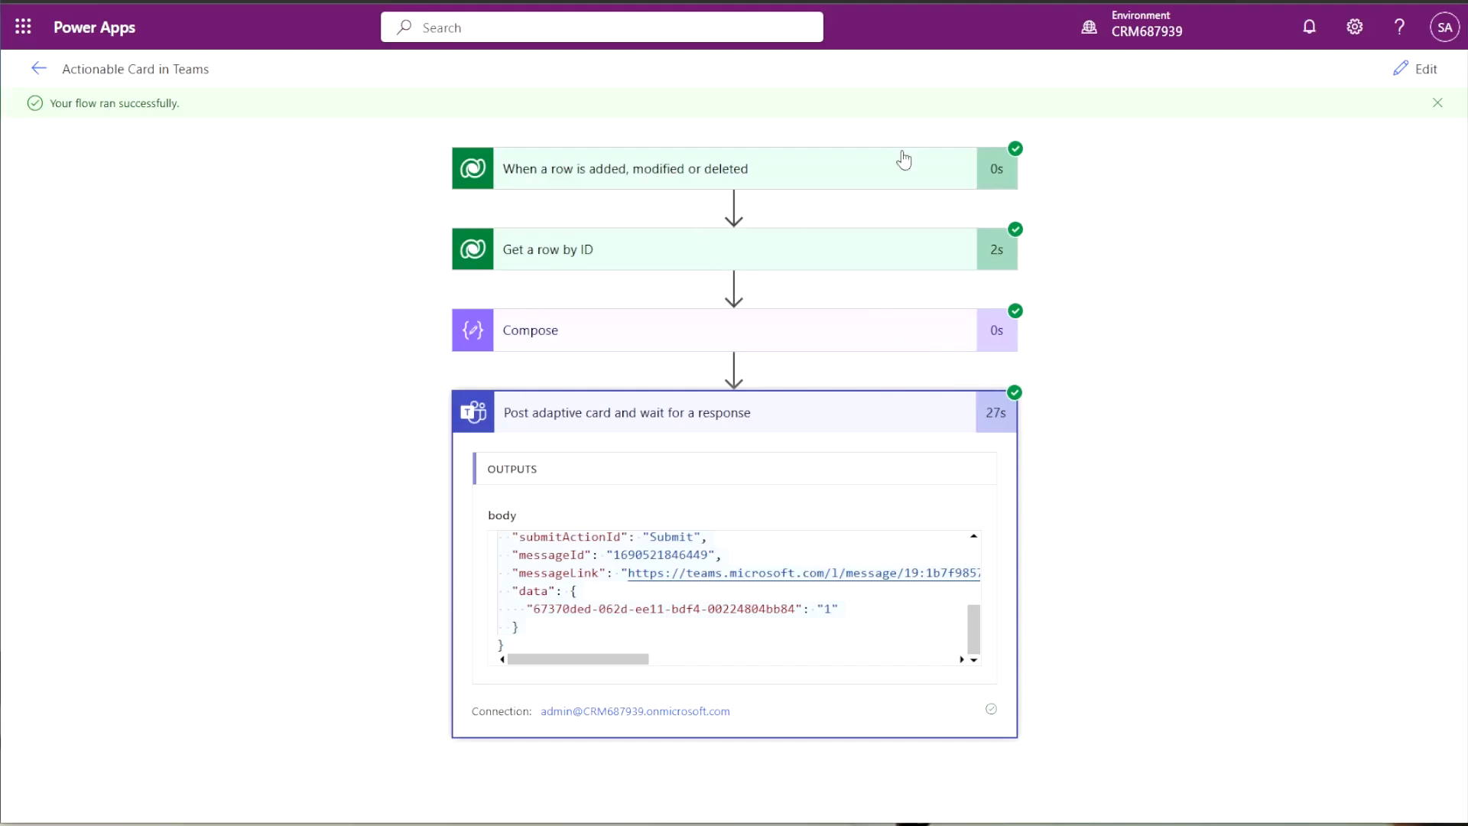
Open the flow for editing and insert an Initialize variable action between Get a row by ID and Compose.
click(1415, 69)
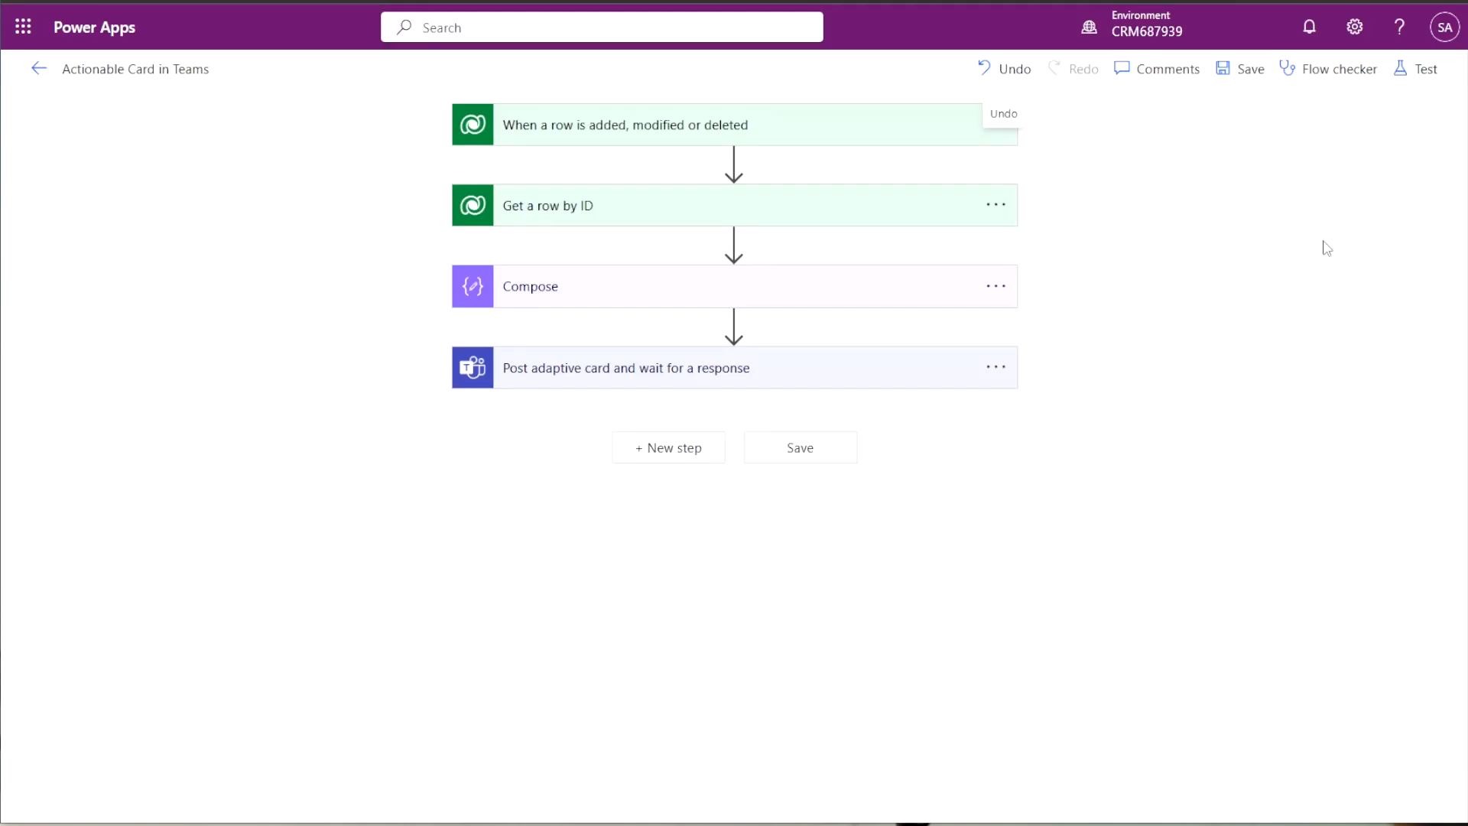
click(734, 244)
click(747, 277)
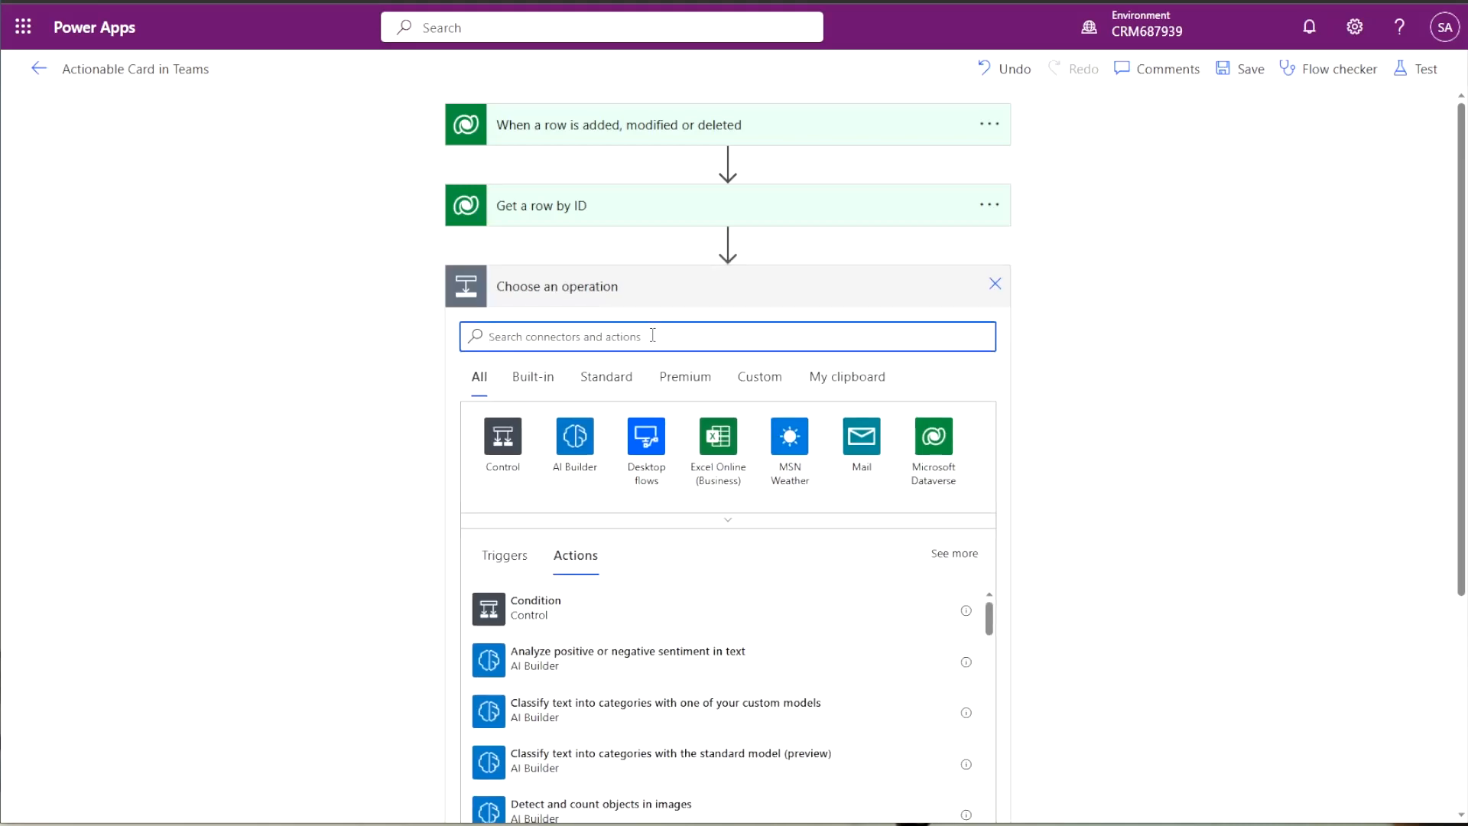
text(variable)
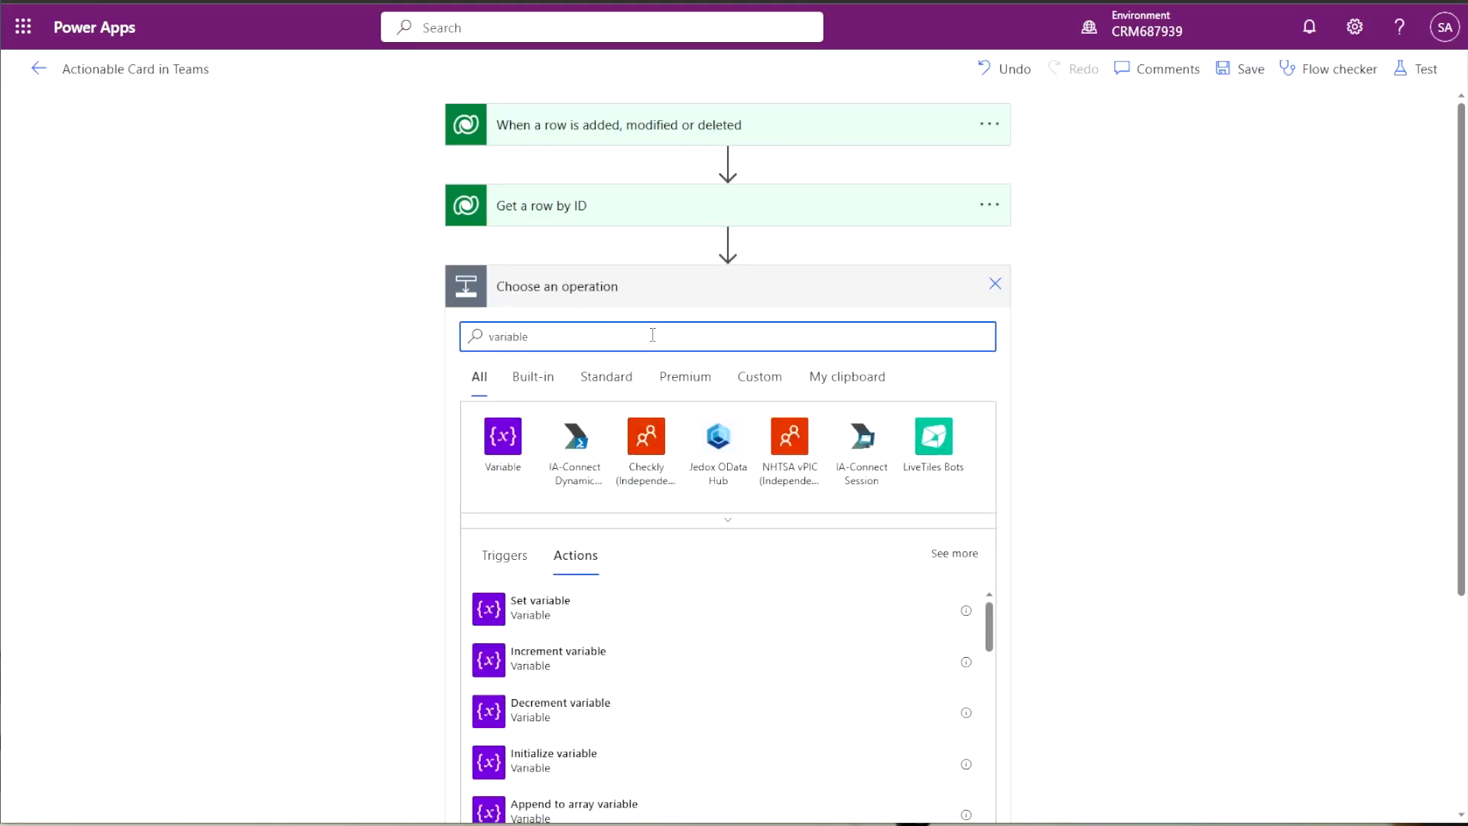
scroll(463, 688, down, 3)
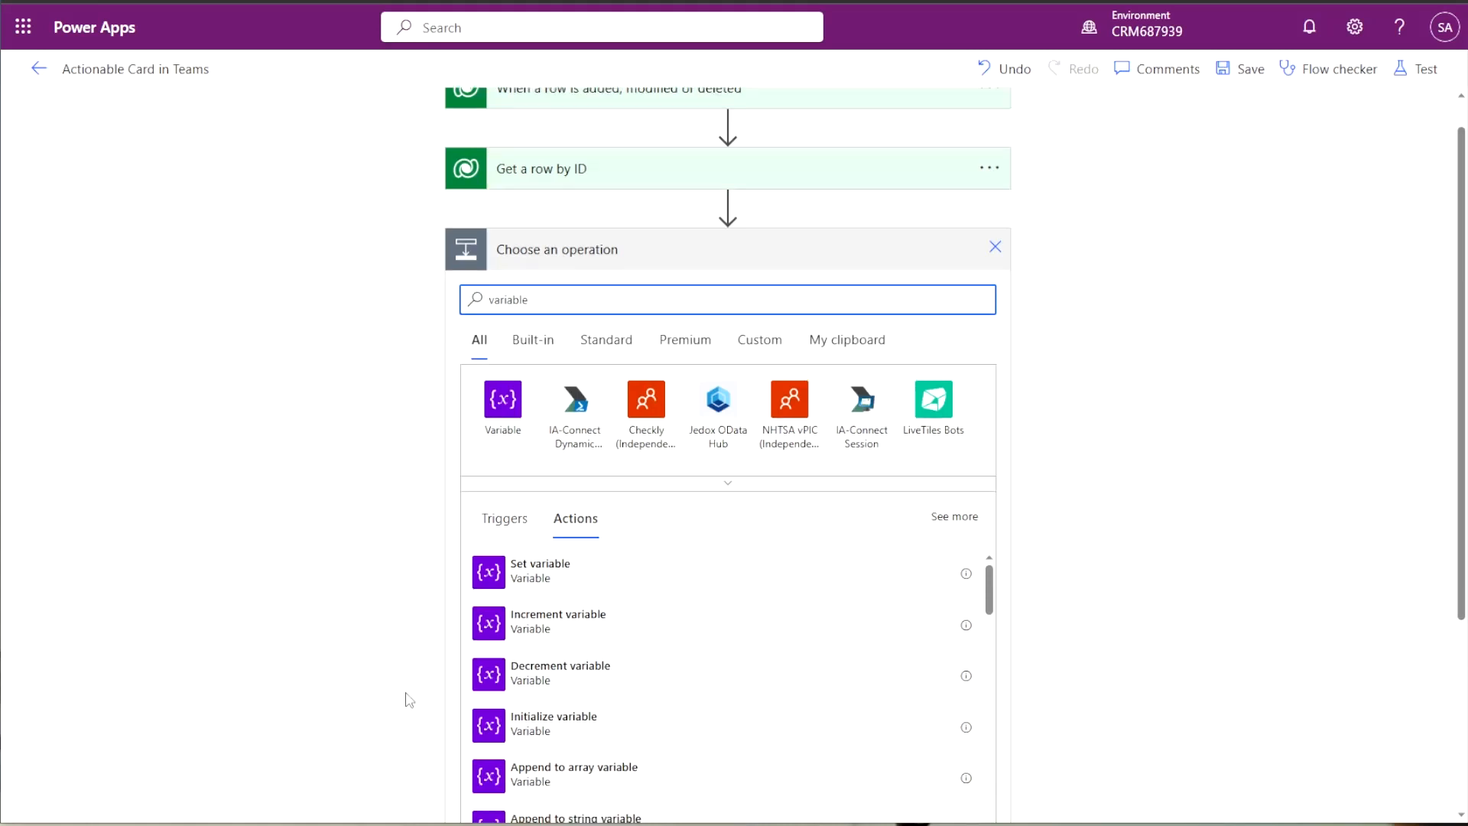
click(540, 661)
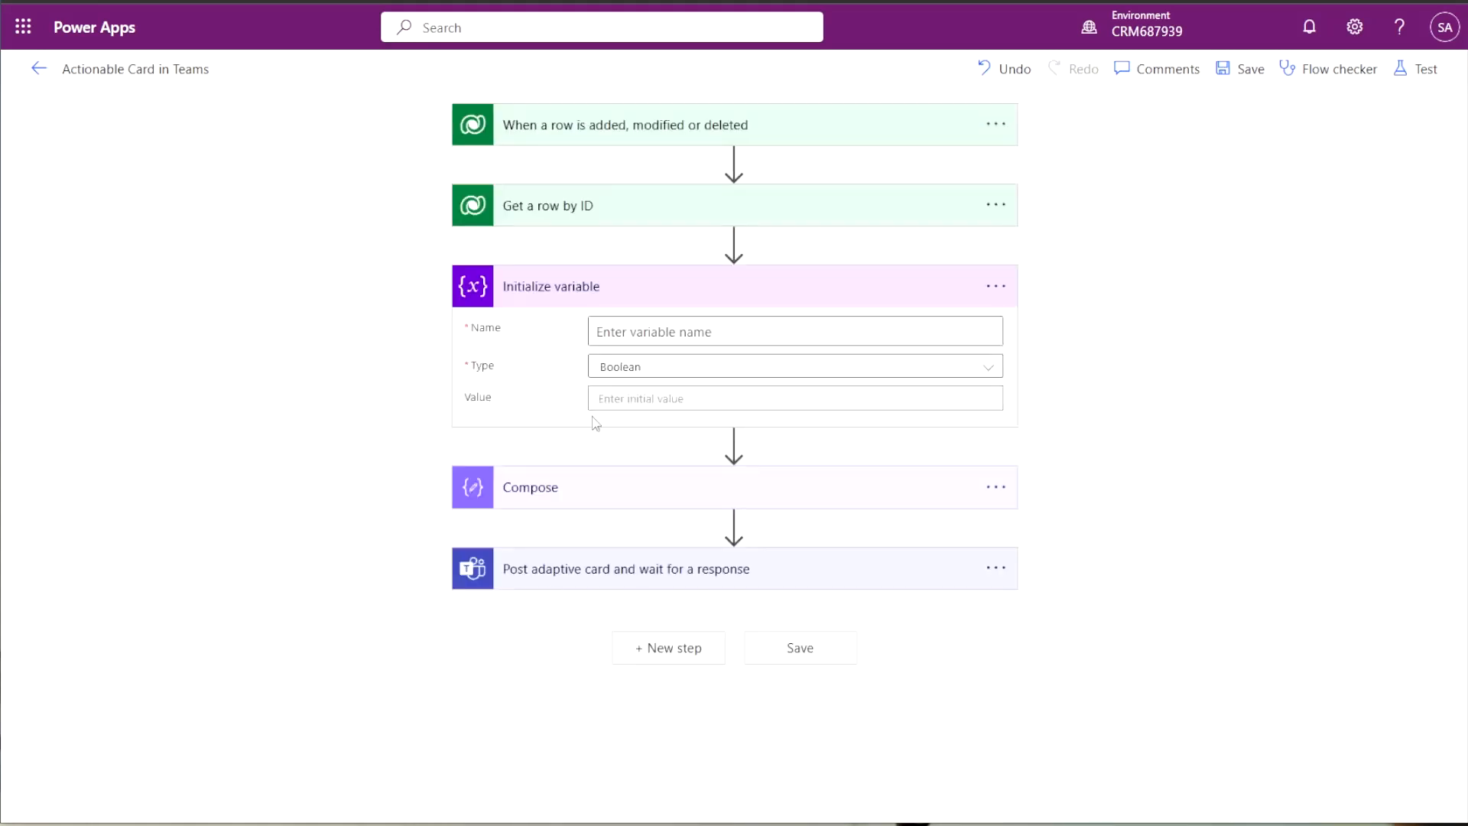
Name the new variable Answers.
click(641, 333)
text(A)
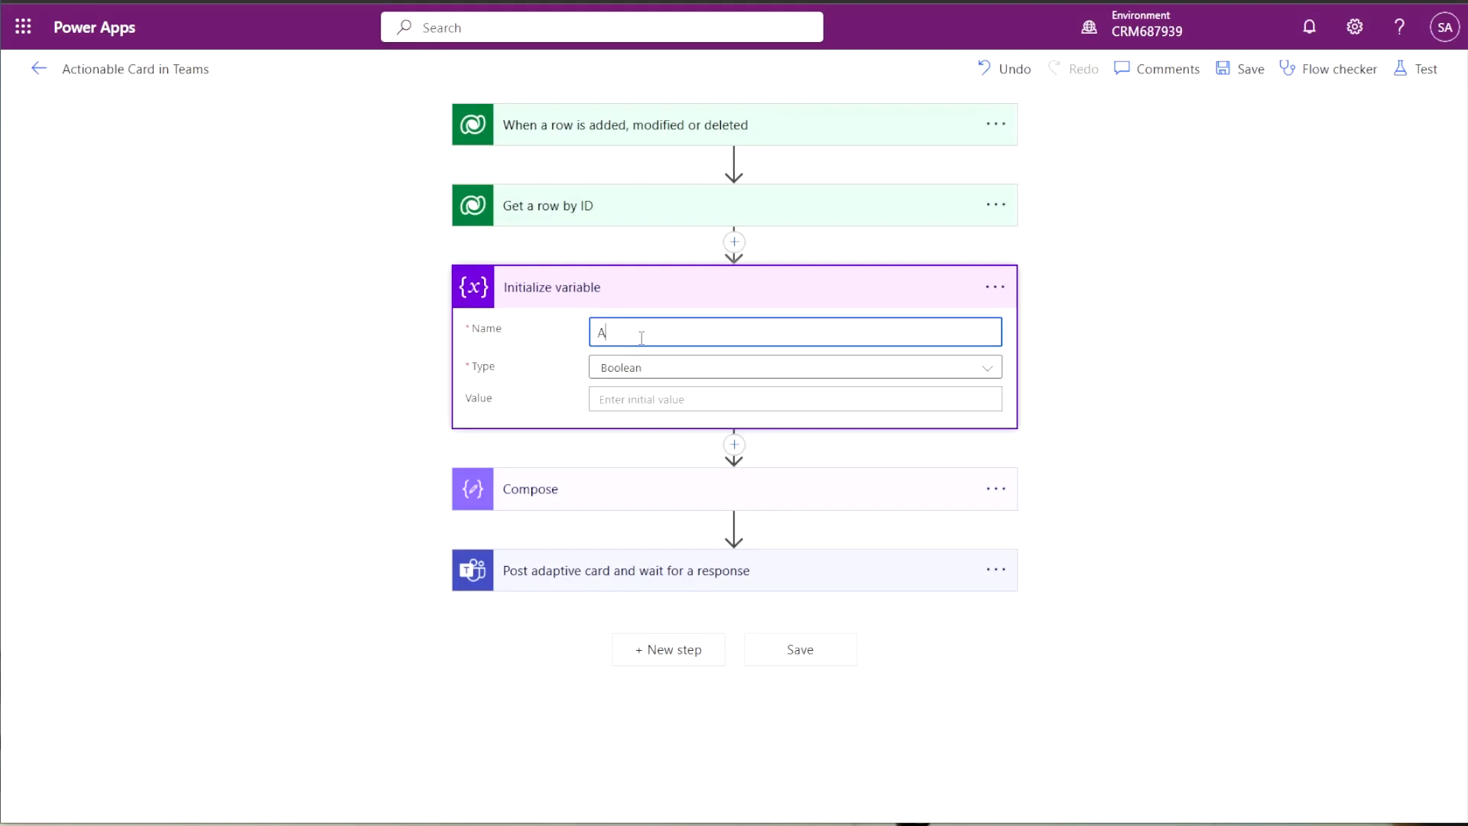
text(nswers)
Rename the action to Initialize variable Answers and set the variable's type to Array.
click(994, 288)
click(1070, 348)
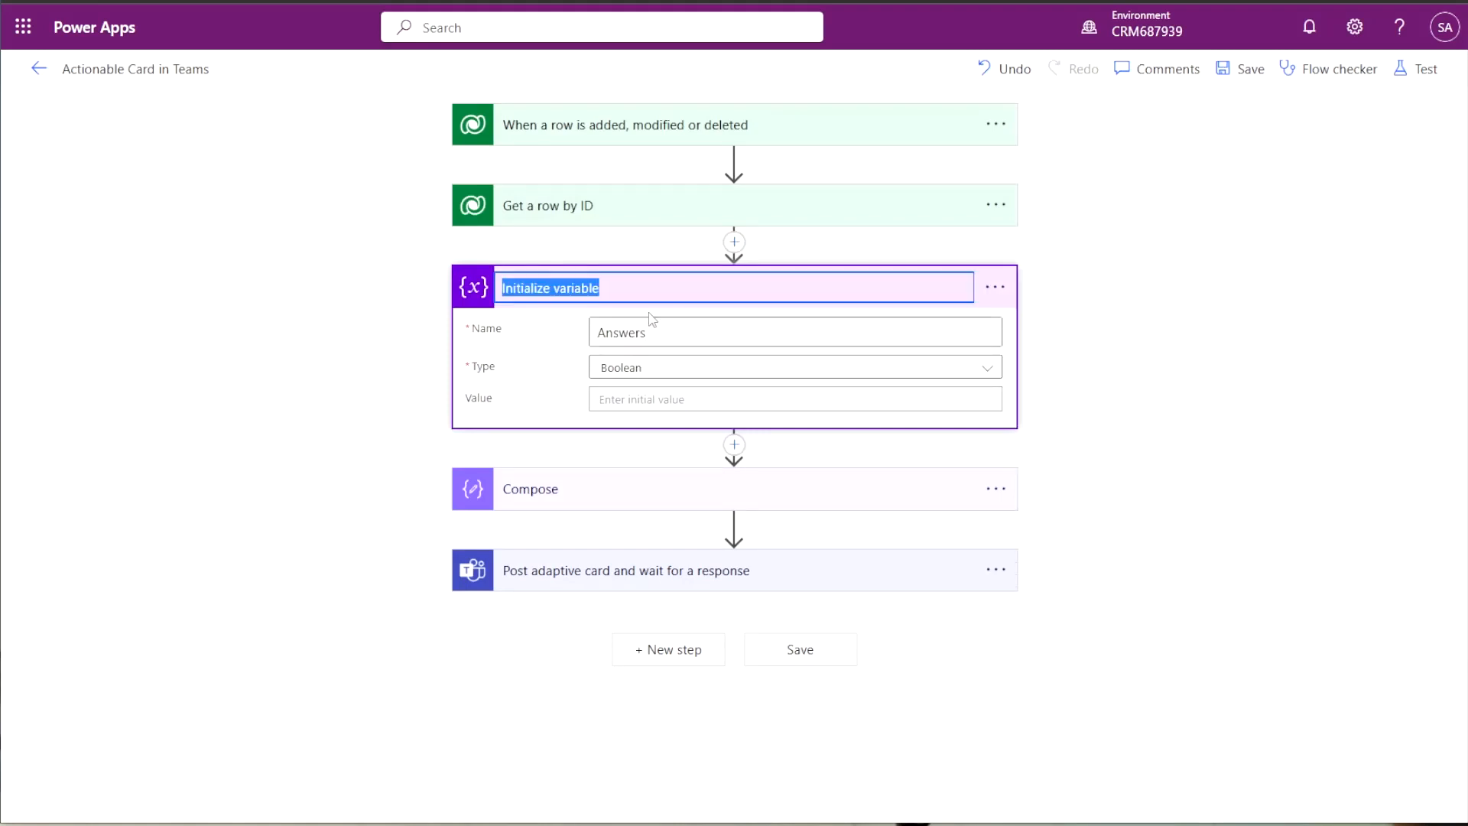
click(644, 290)
text(Answers)
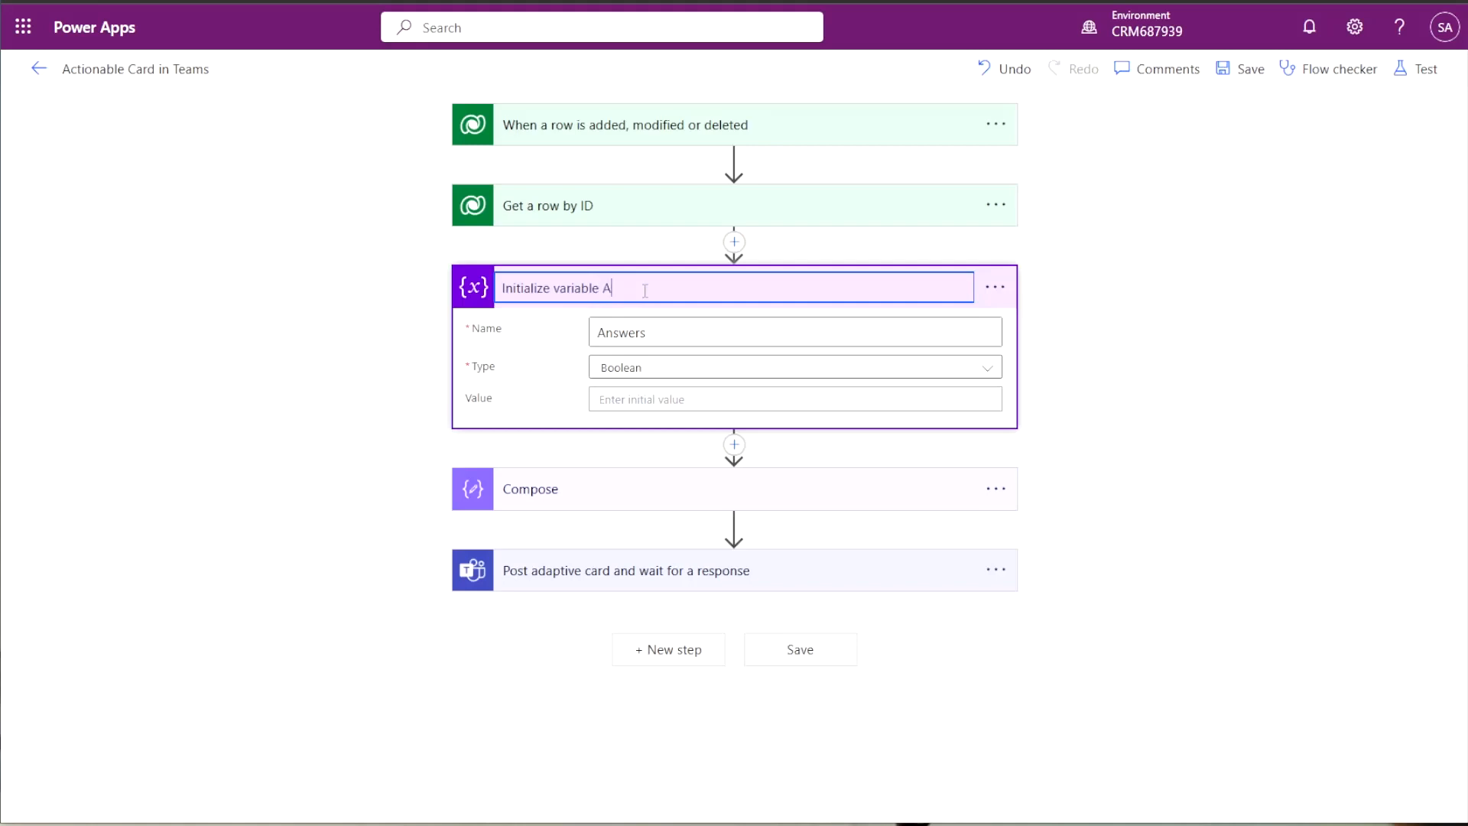
click(664, 371)
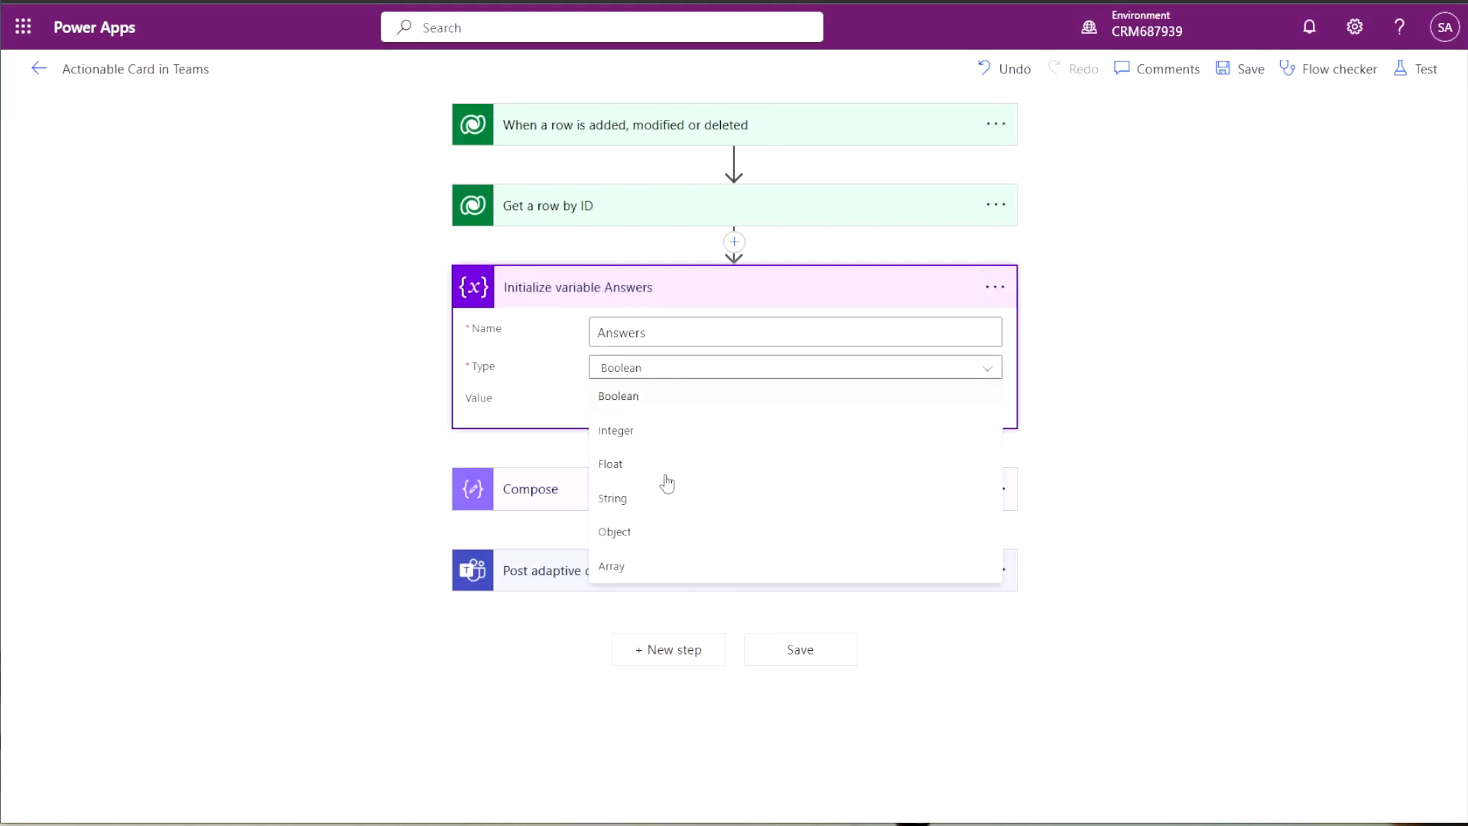
click(680, 567)
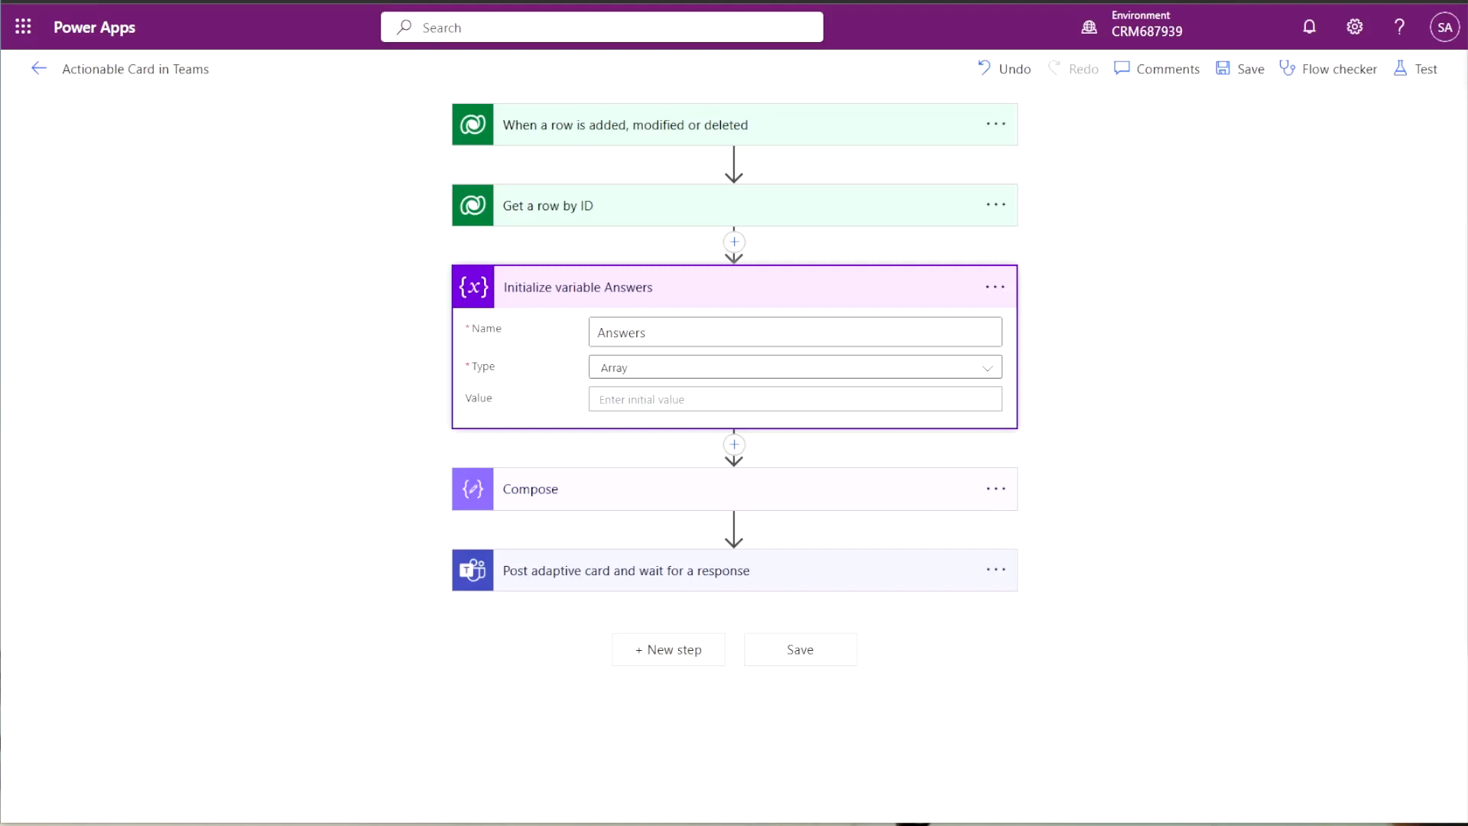
Add a Parse JSON action after Post adaptive card and wait for a response, and open its Content for dynamic input.
click(763, 584)
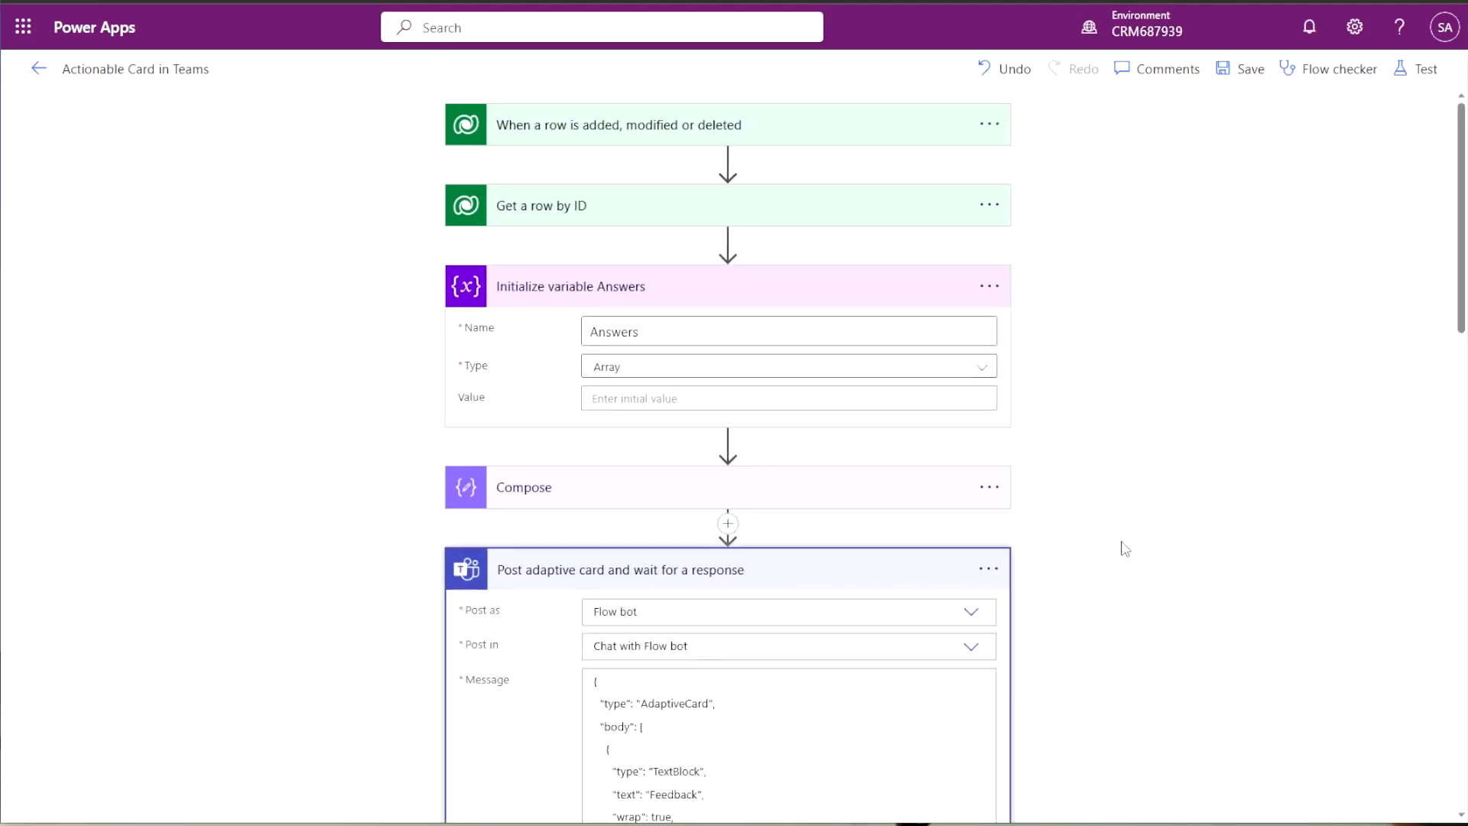
scroll(1125, 549, down, 15)
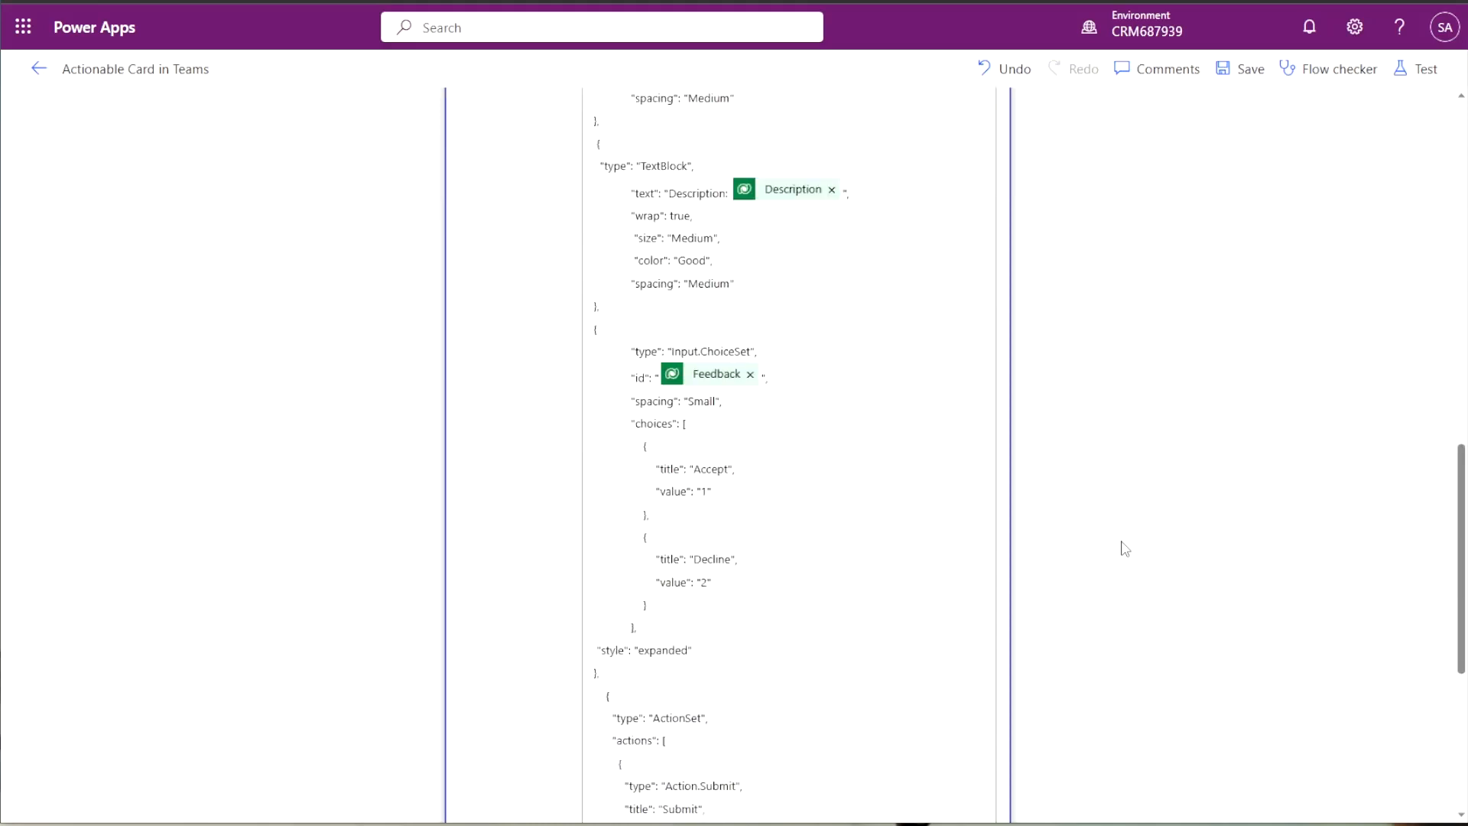
scroll(1125, 549, down, 5)
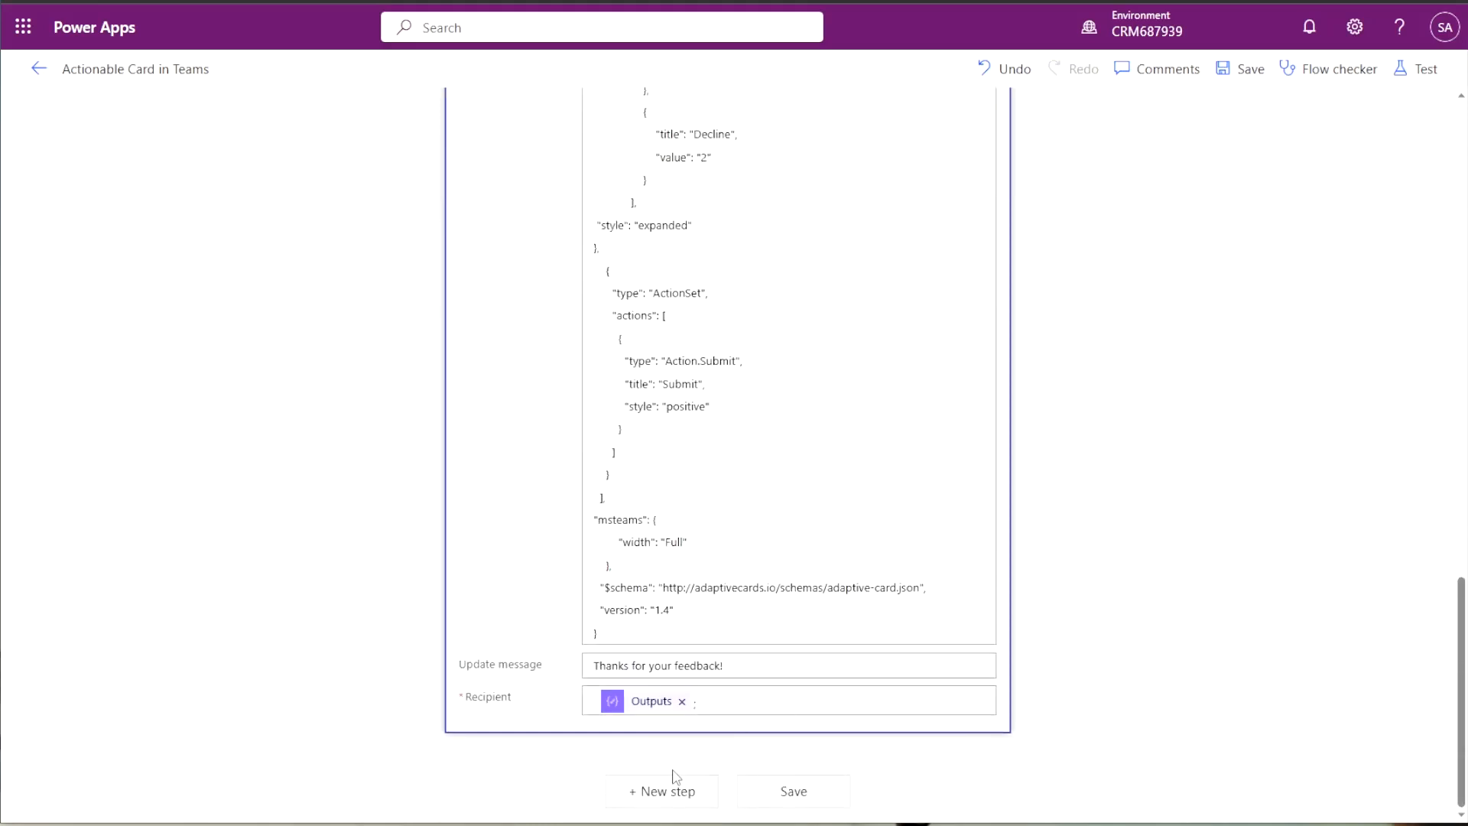
scroll(921, 447, up, 10)
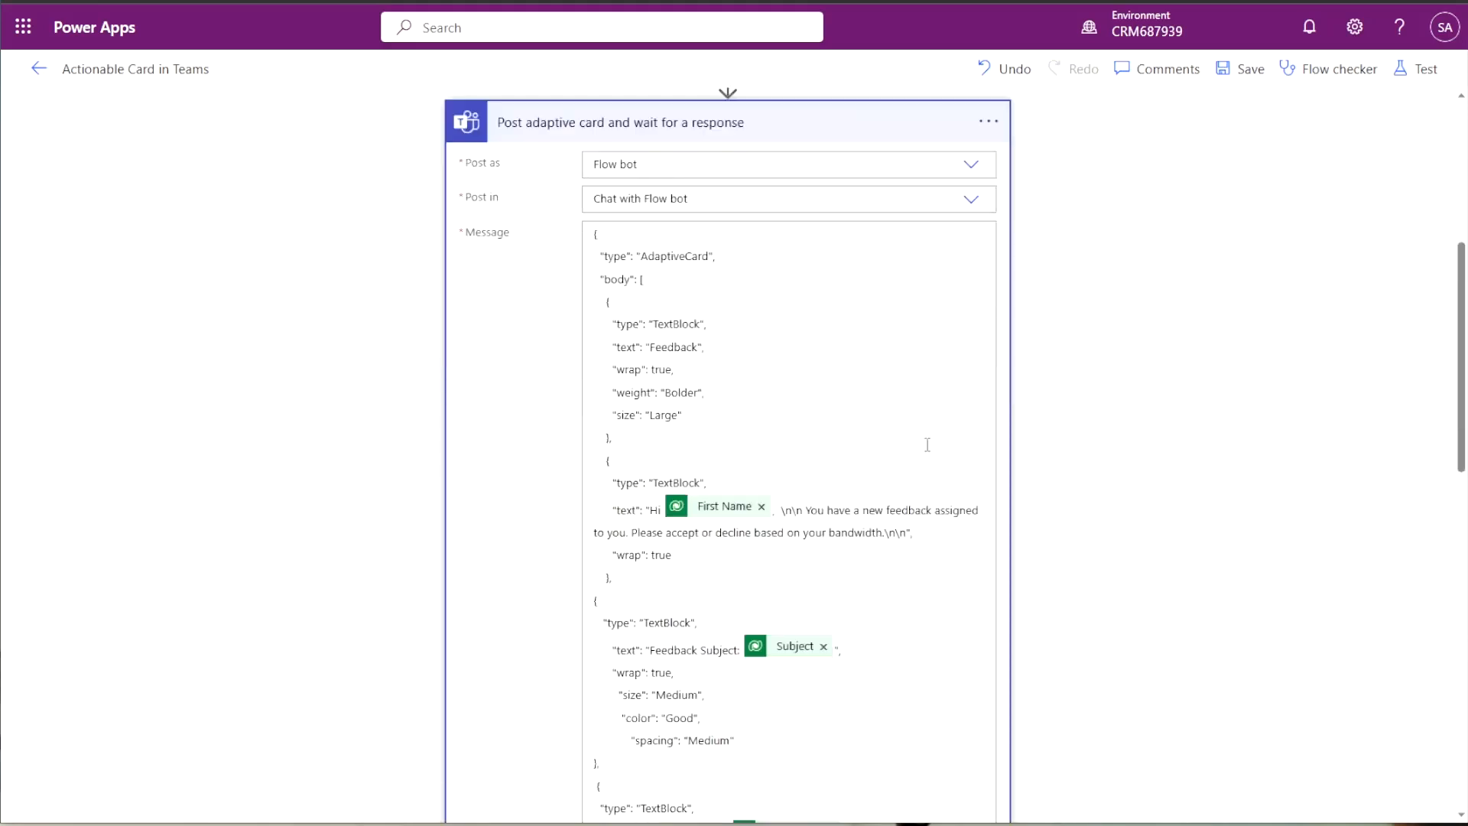
scroll(927, 444, down, 10)
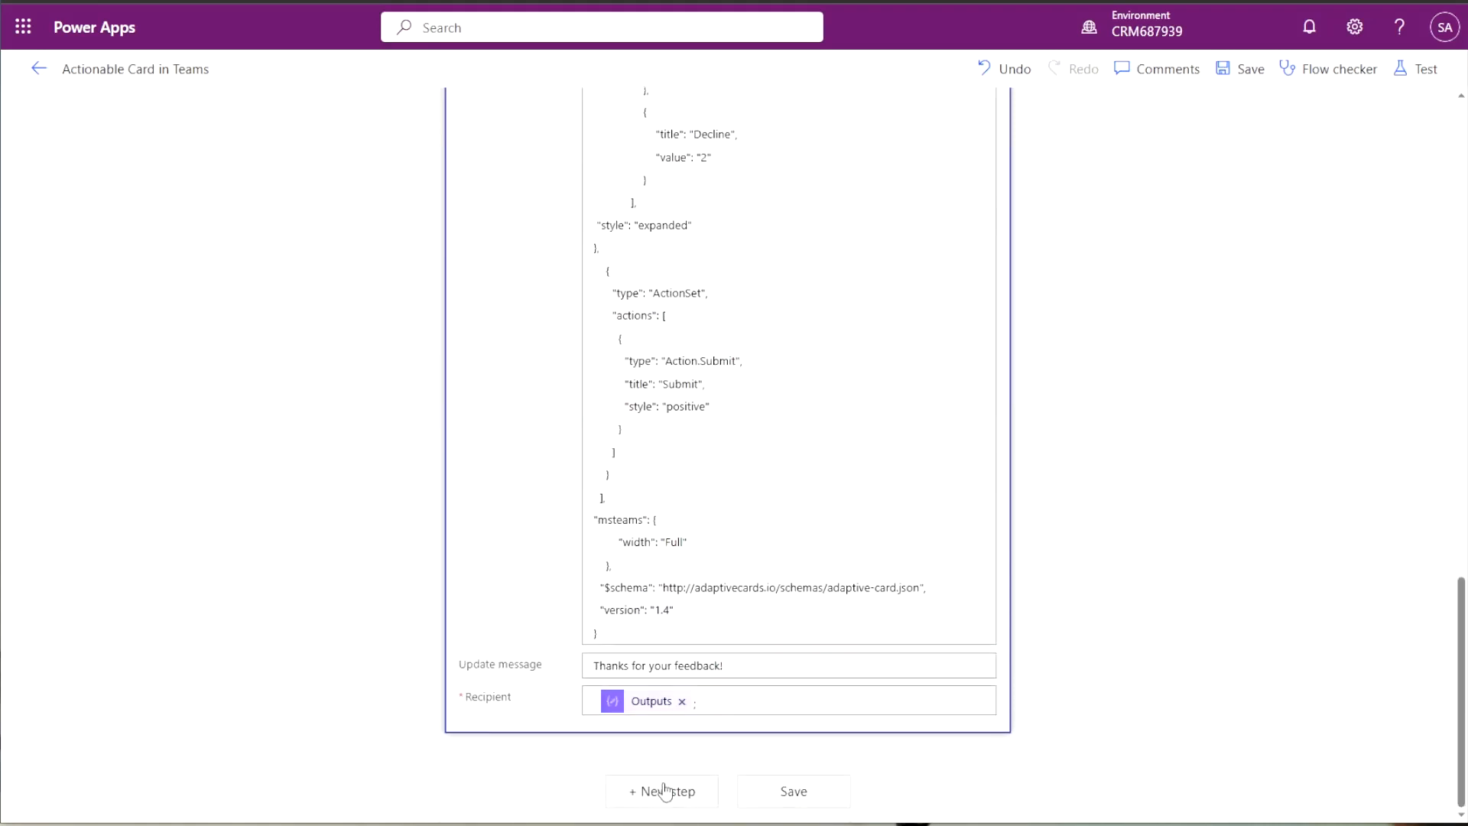
click(665, 790)
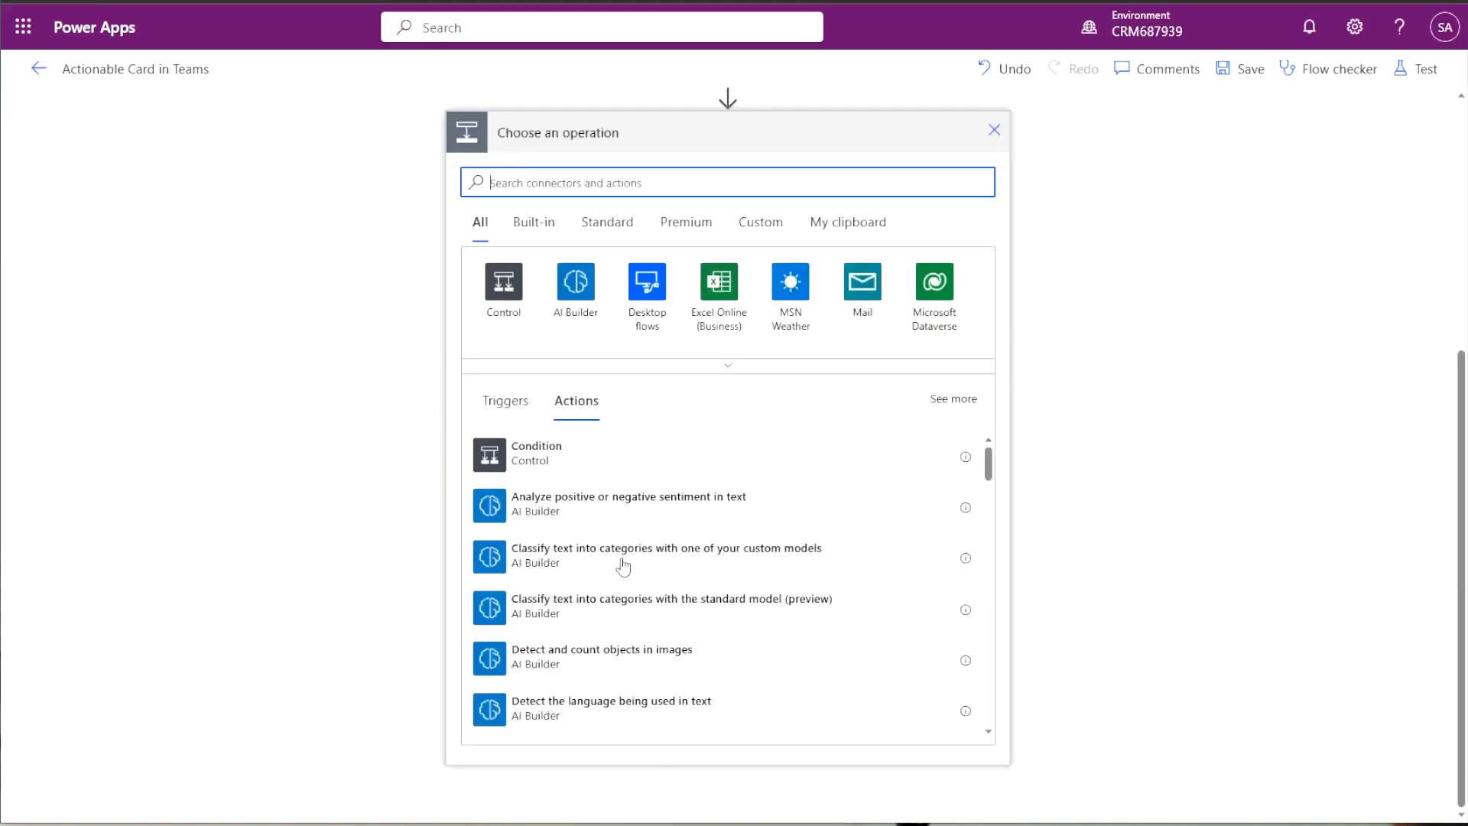
click(567, 189)
text(json)
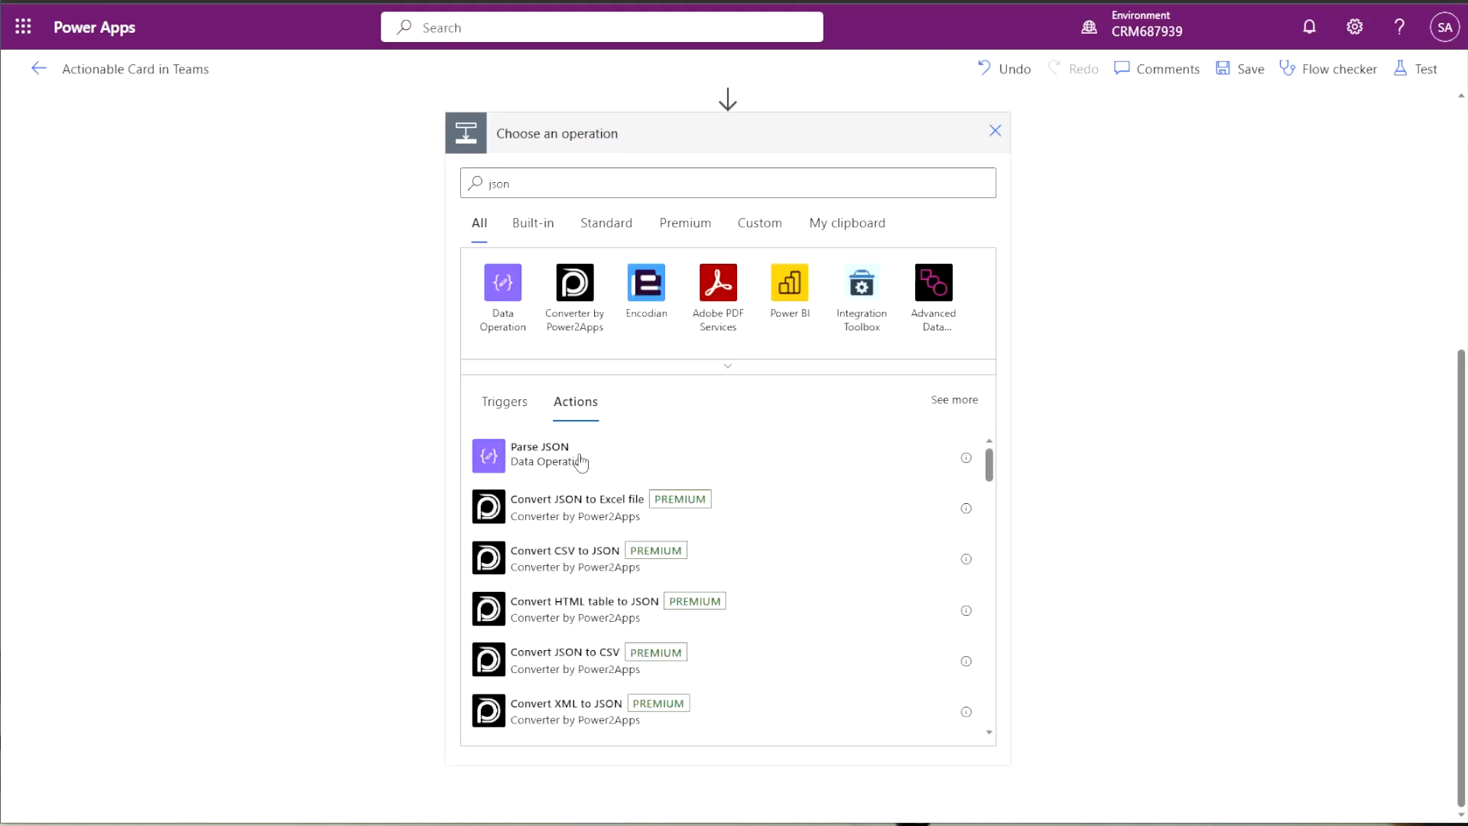
click(582, 461)
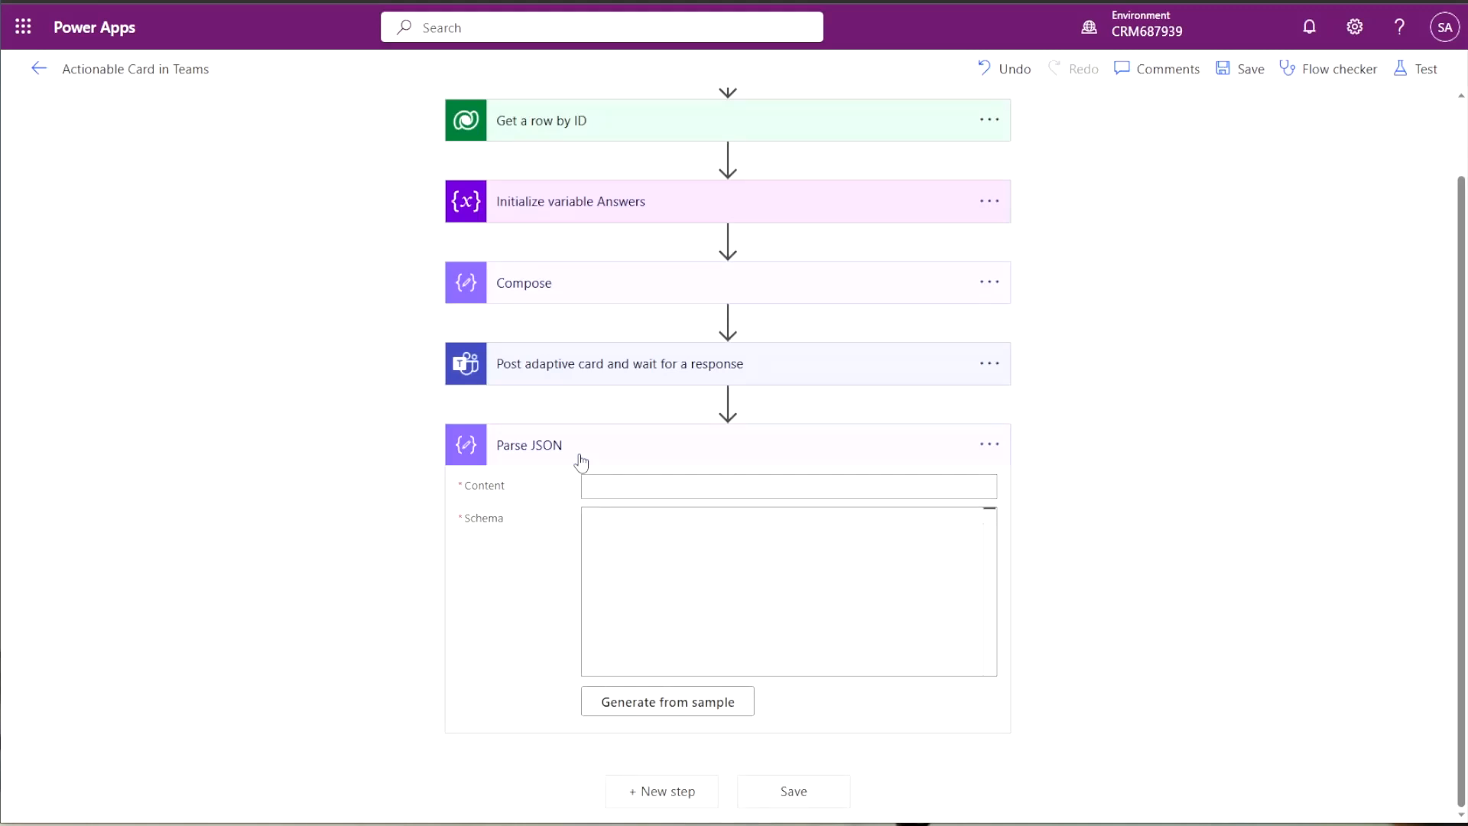
click(621, 483)
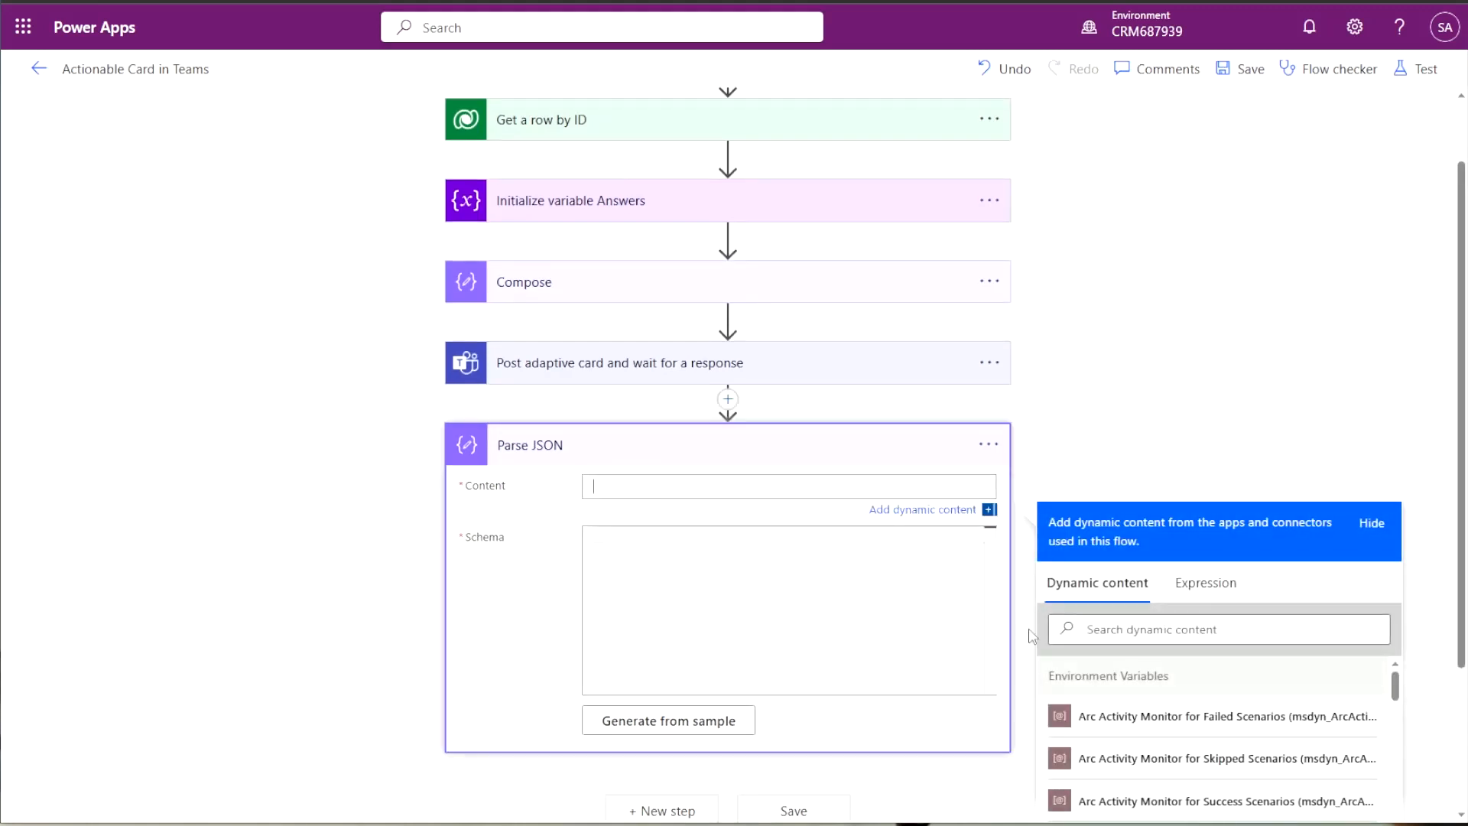
click(1129, 631)
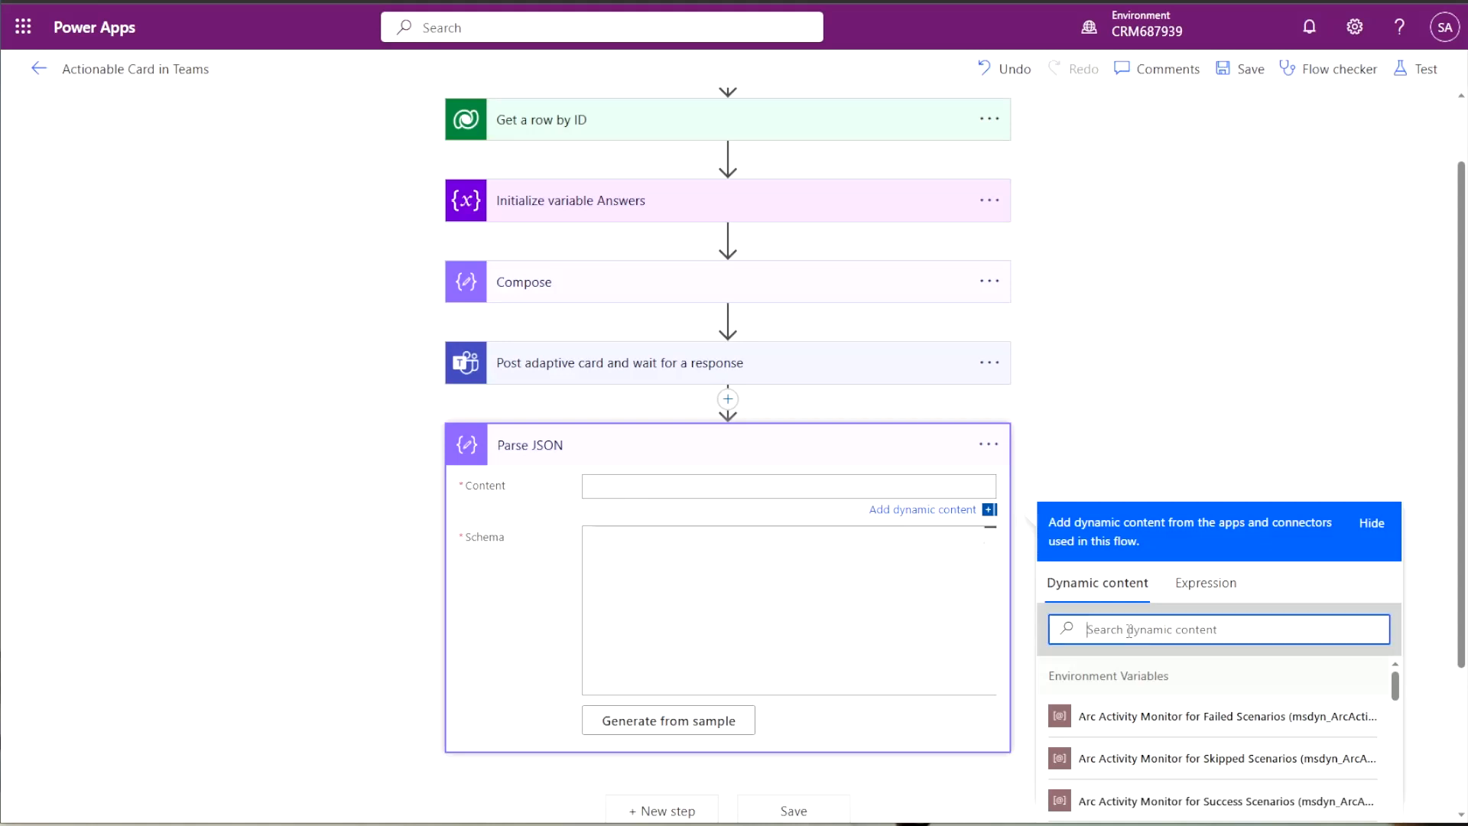
text(output)
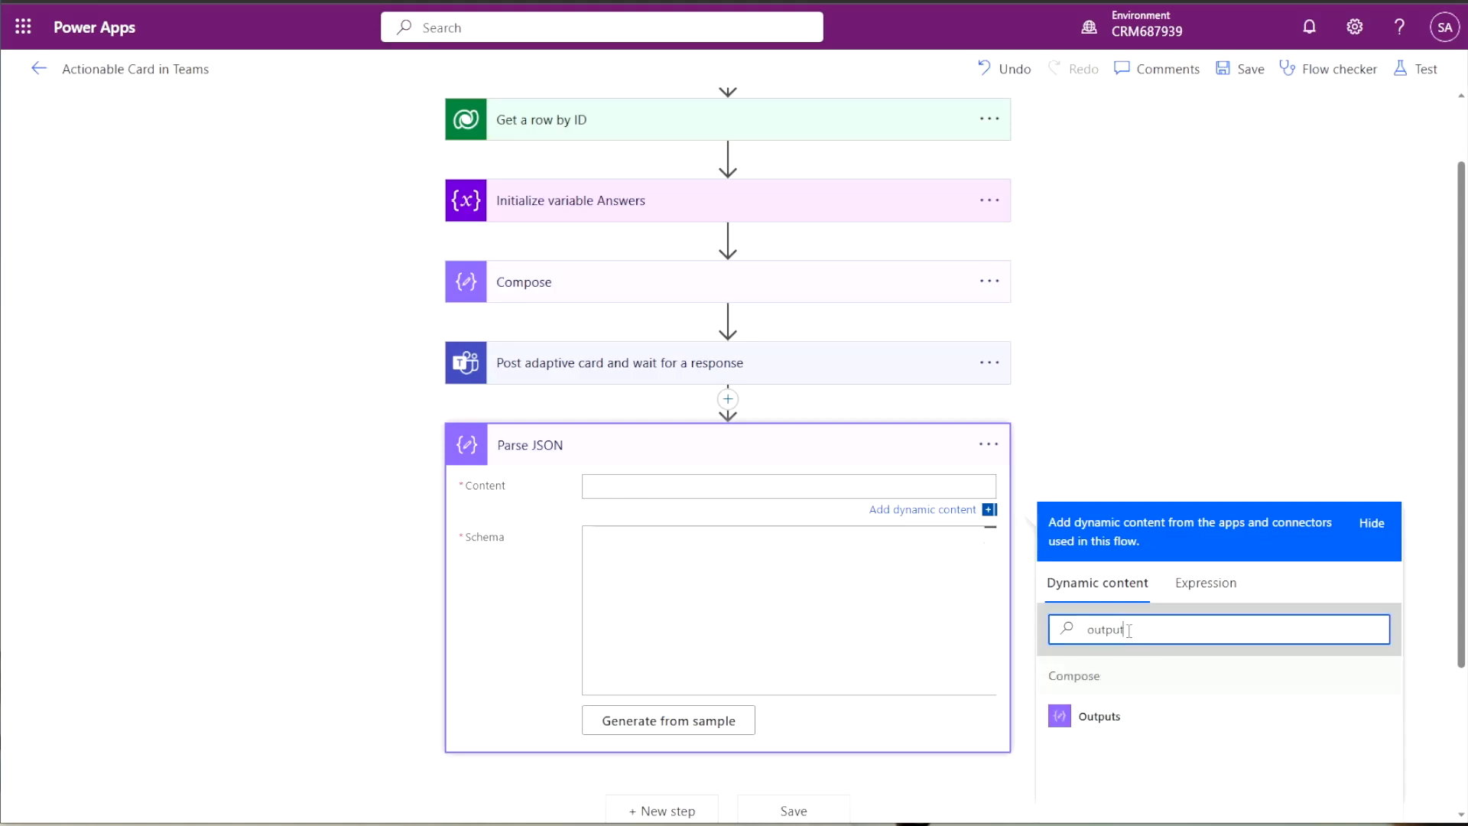
key(BackSpace)
key(BackSpace)
key(BackSpace)
key(BackSpace)
key(BackSpace)
key(BackSpace)
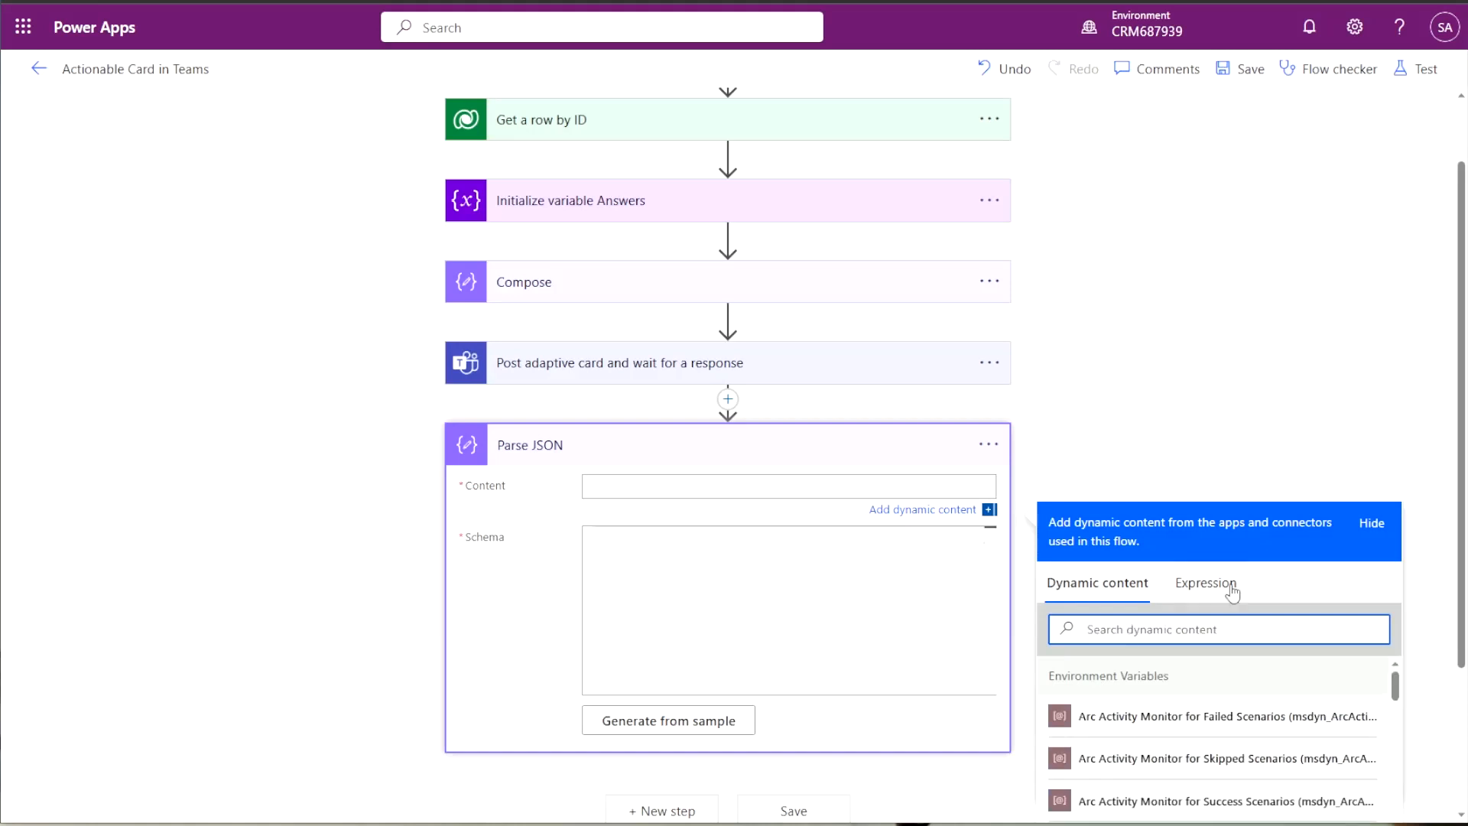
Set the Parse JSON Content to the expression outputs('Post_adaptive_card_and_wait_for_a_response').
click(1207, 583)
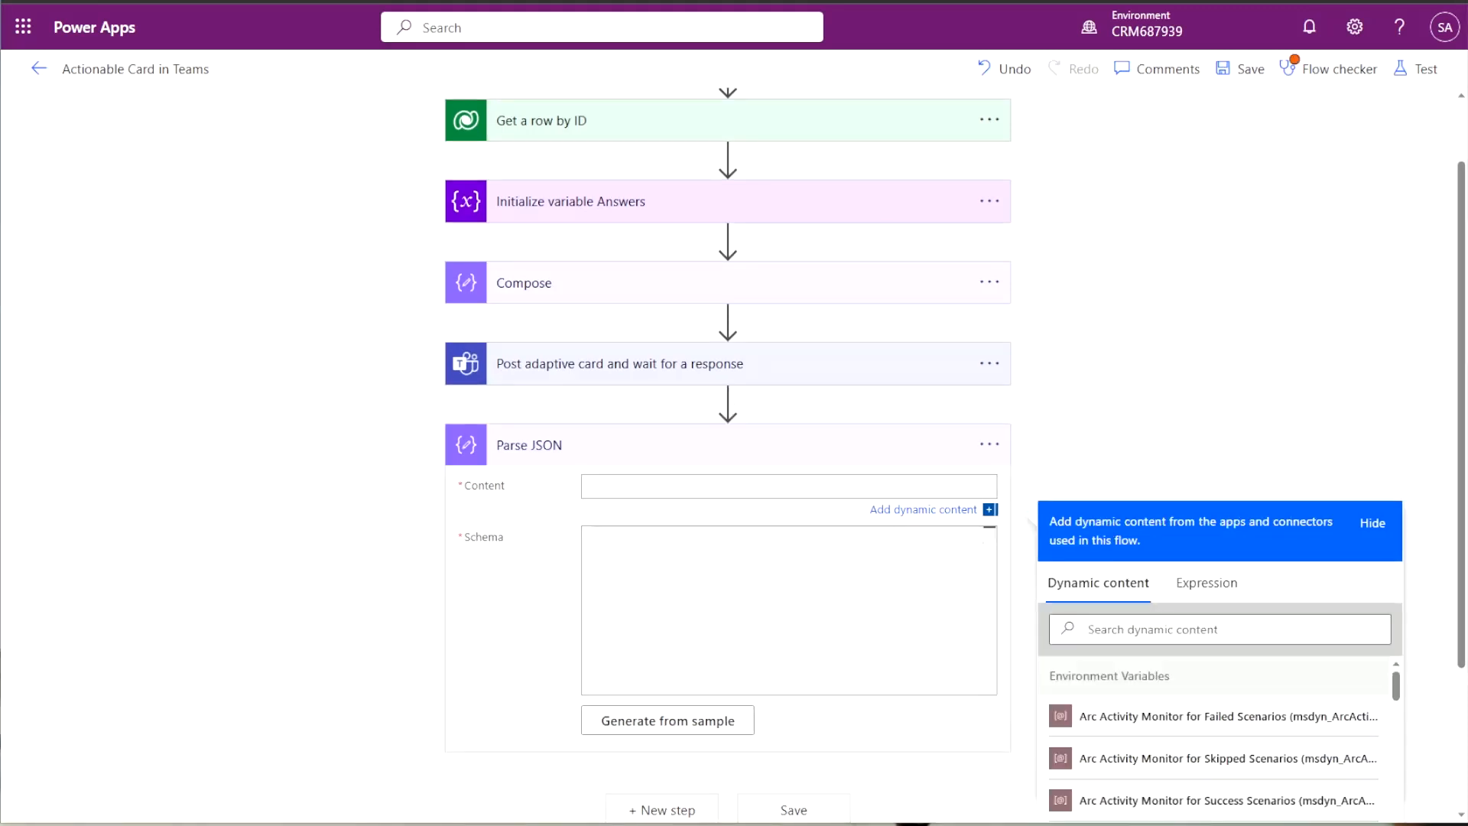
click(1206, 585)
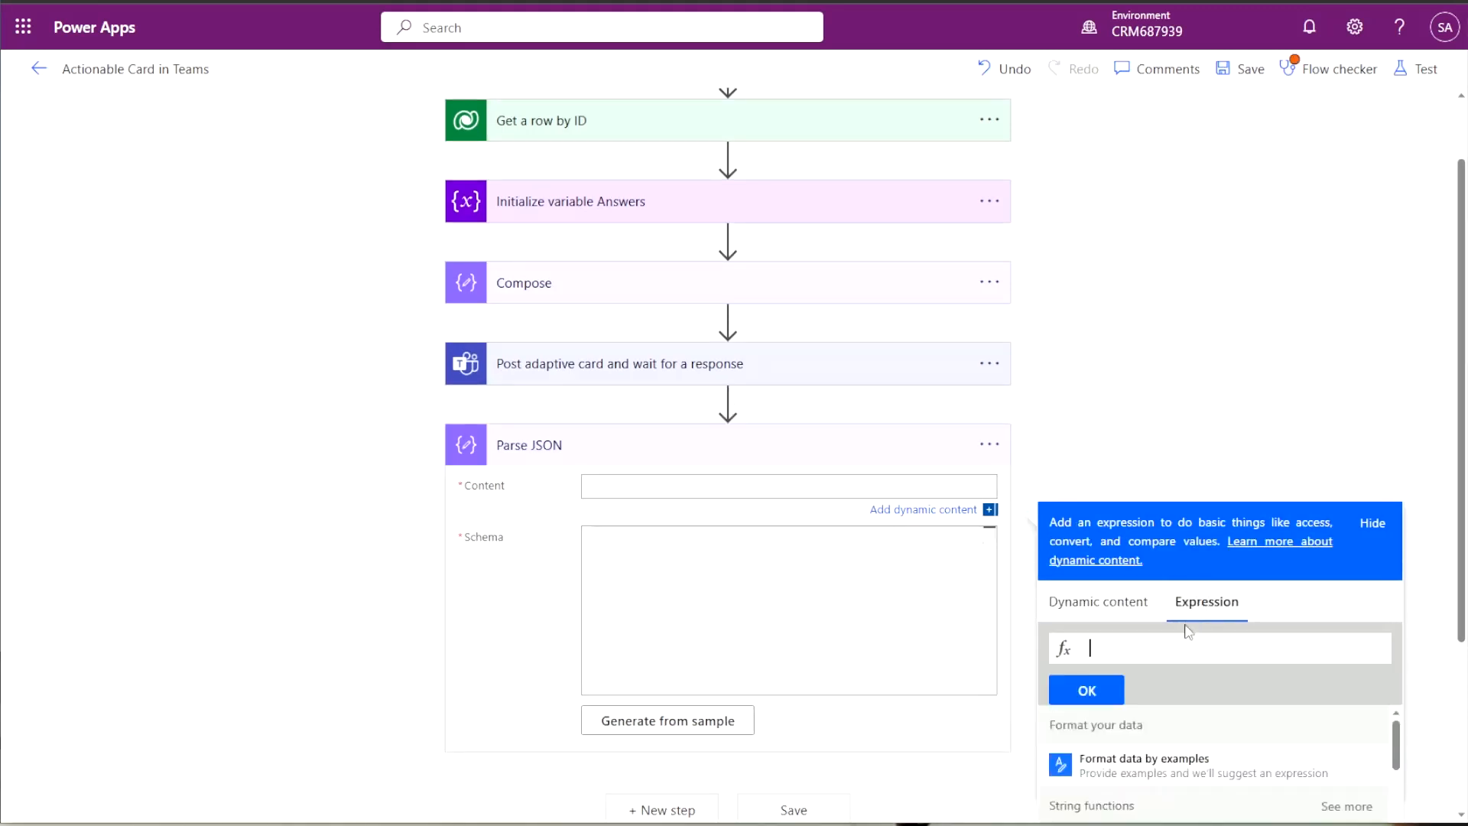
text(outputs)
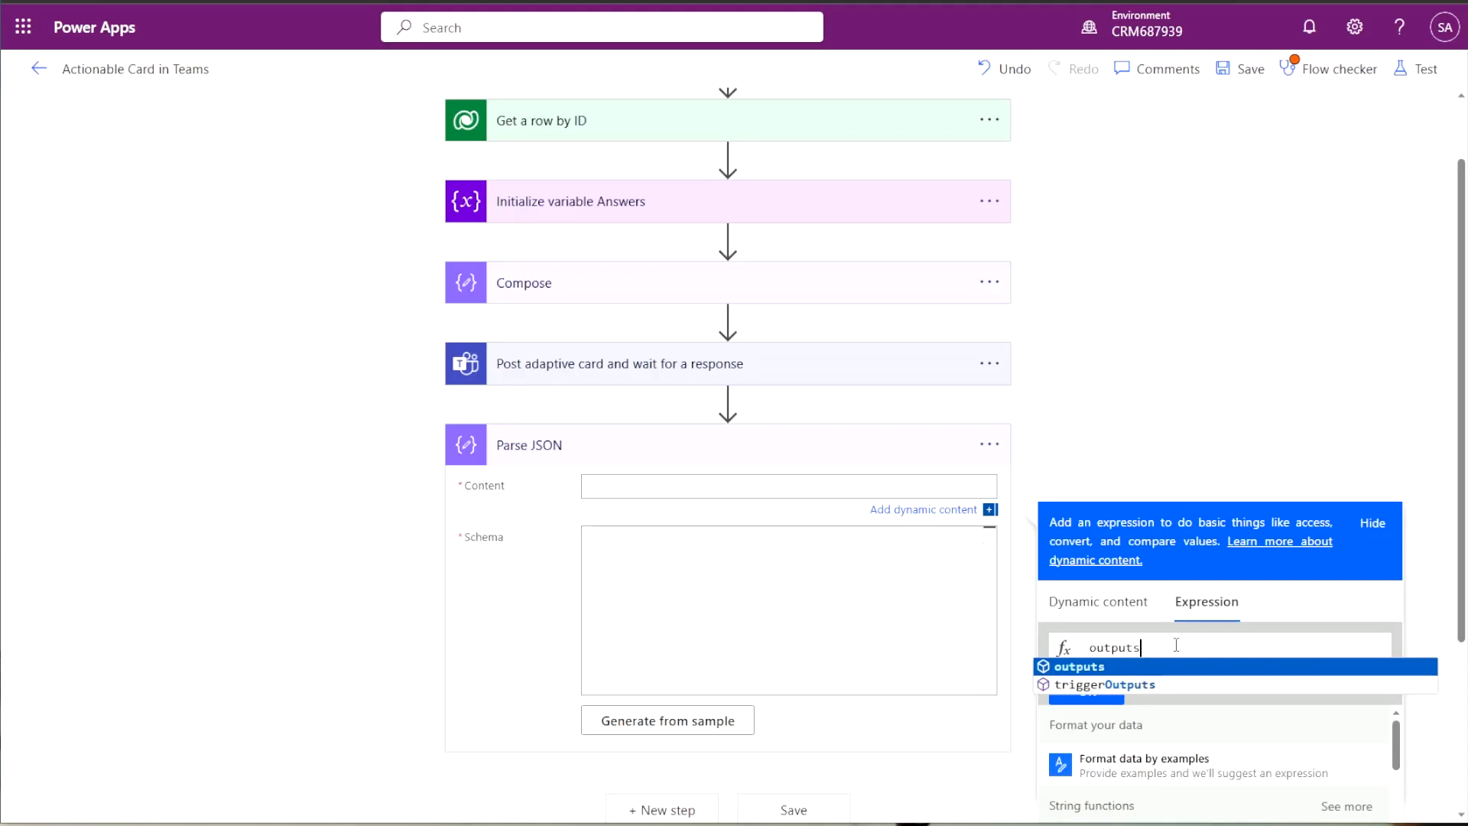
key(Tab)
text(')
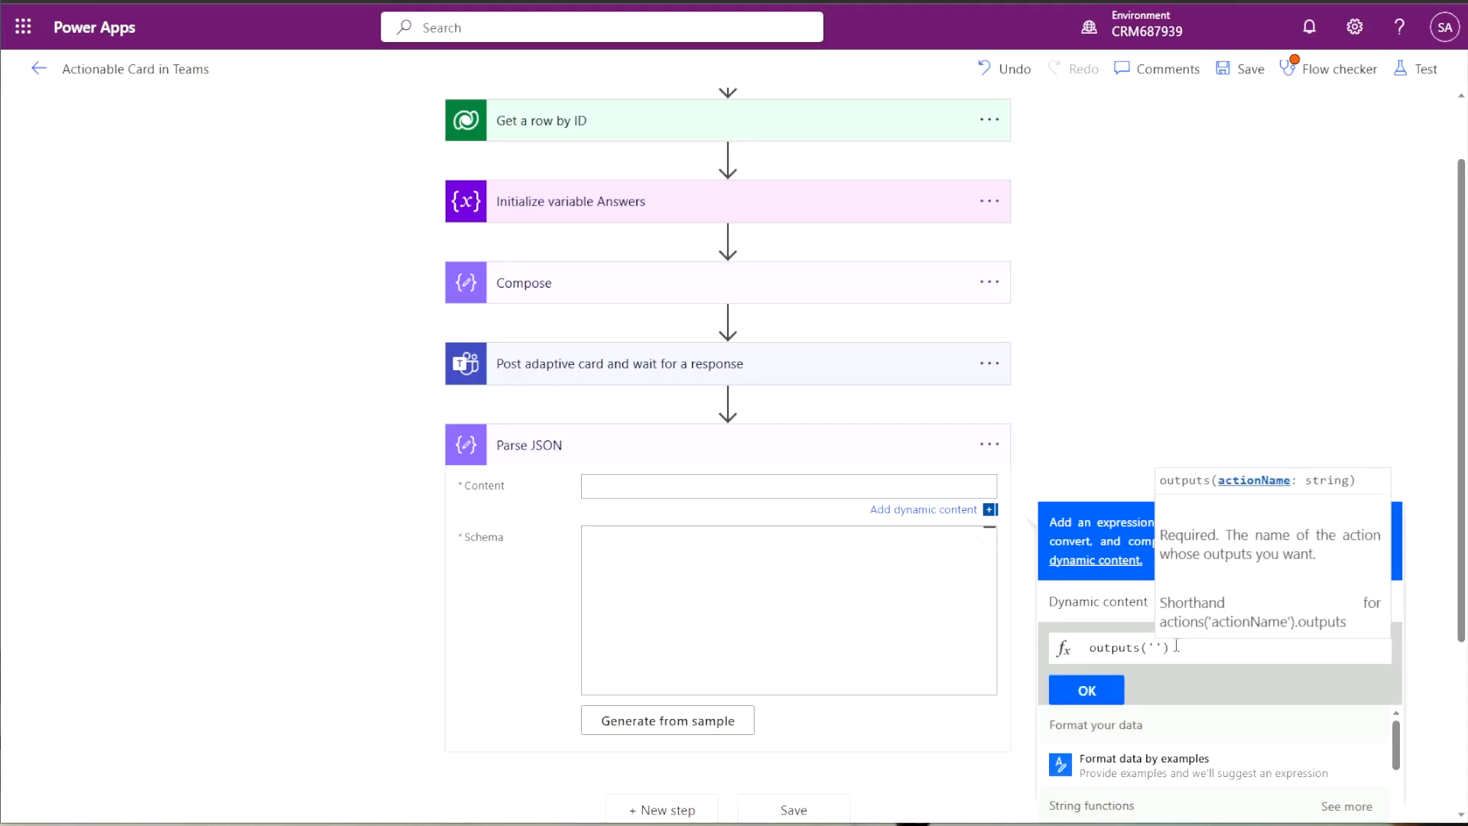
text(Post_)
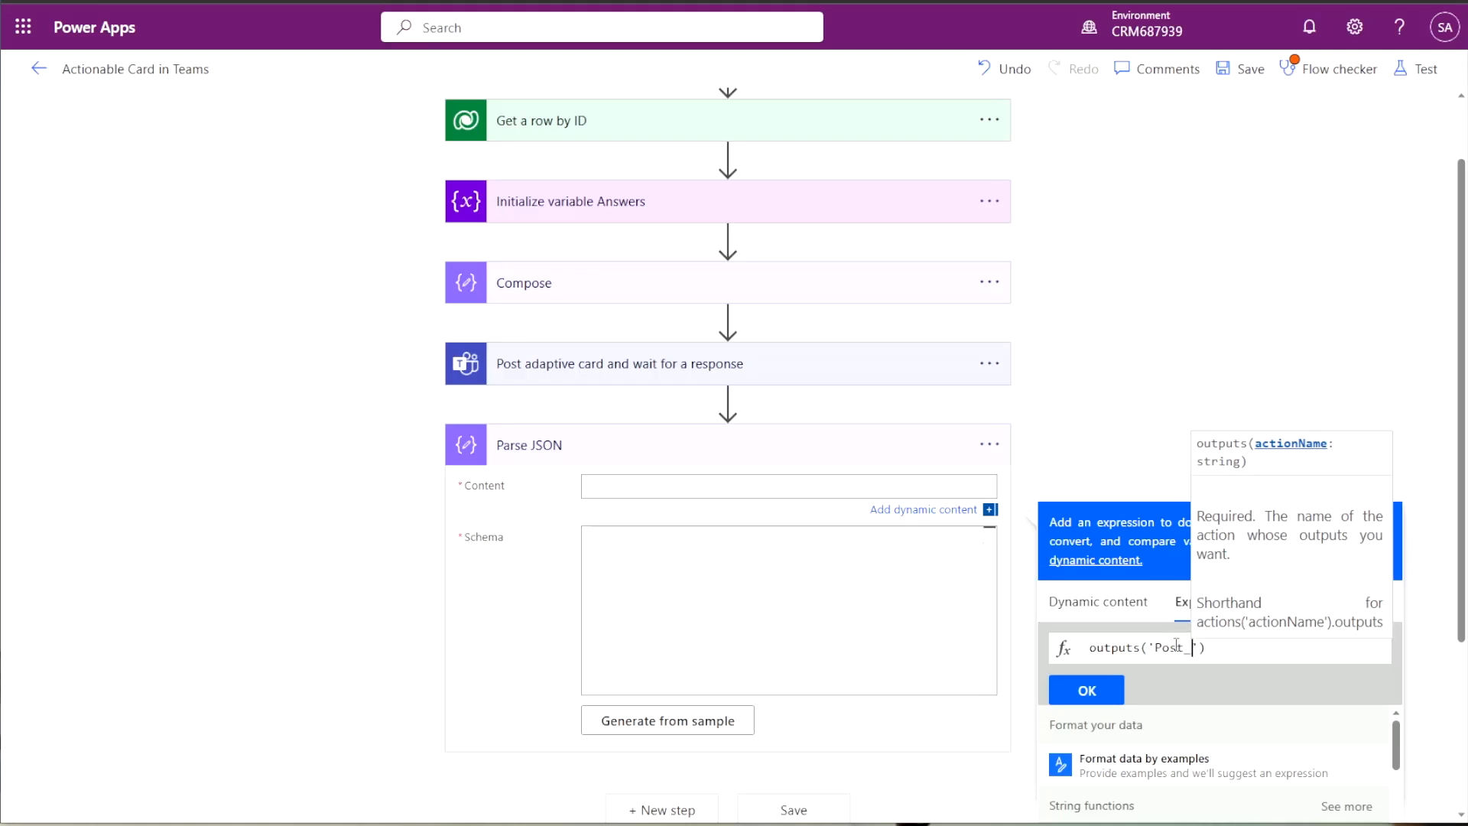
text(adaptive)
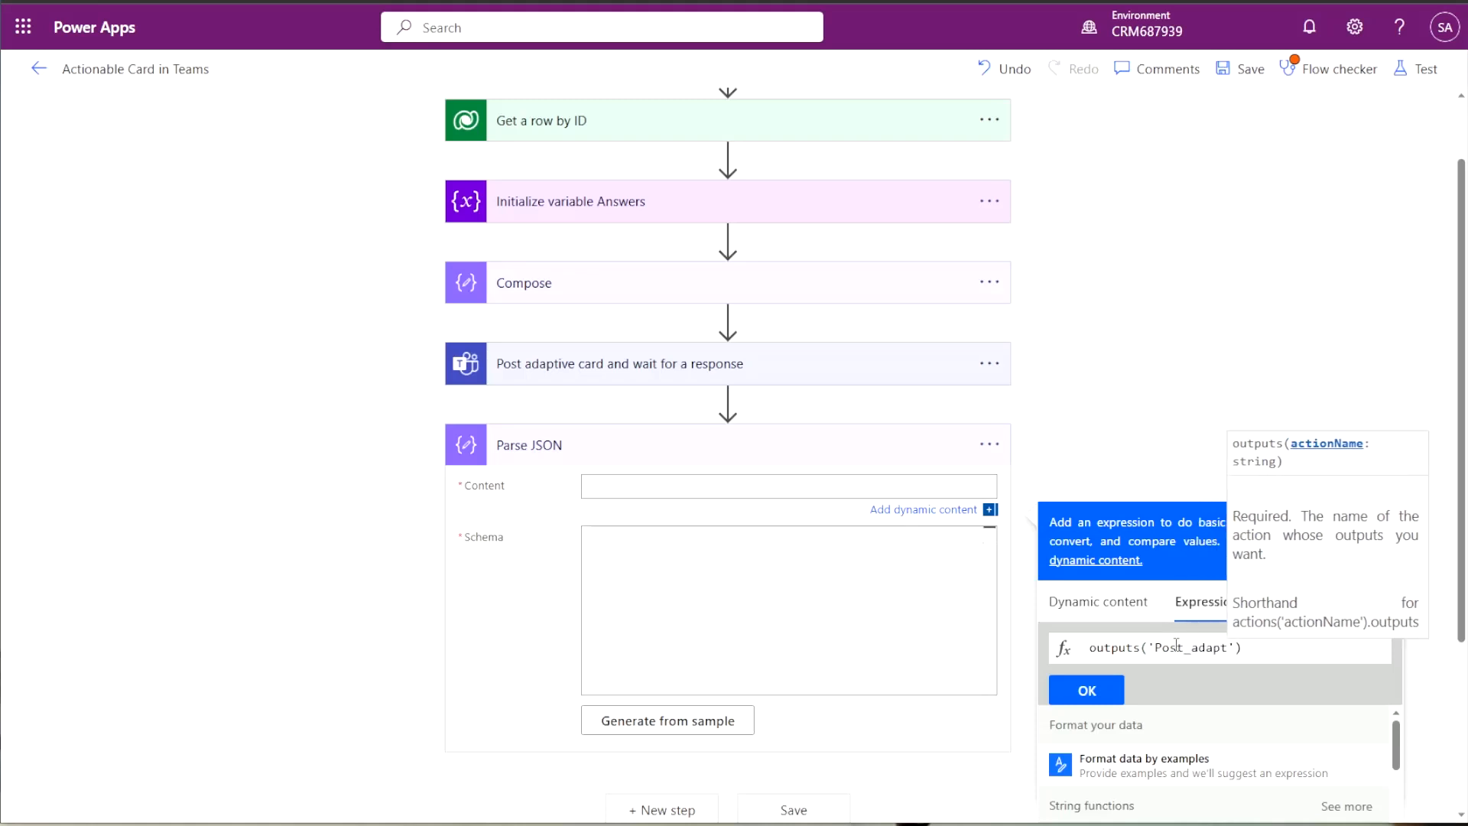
text(_car)
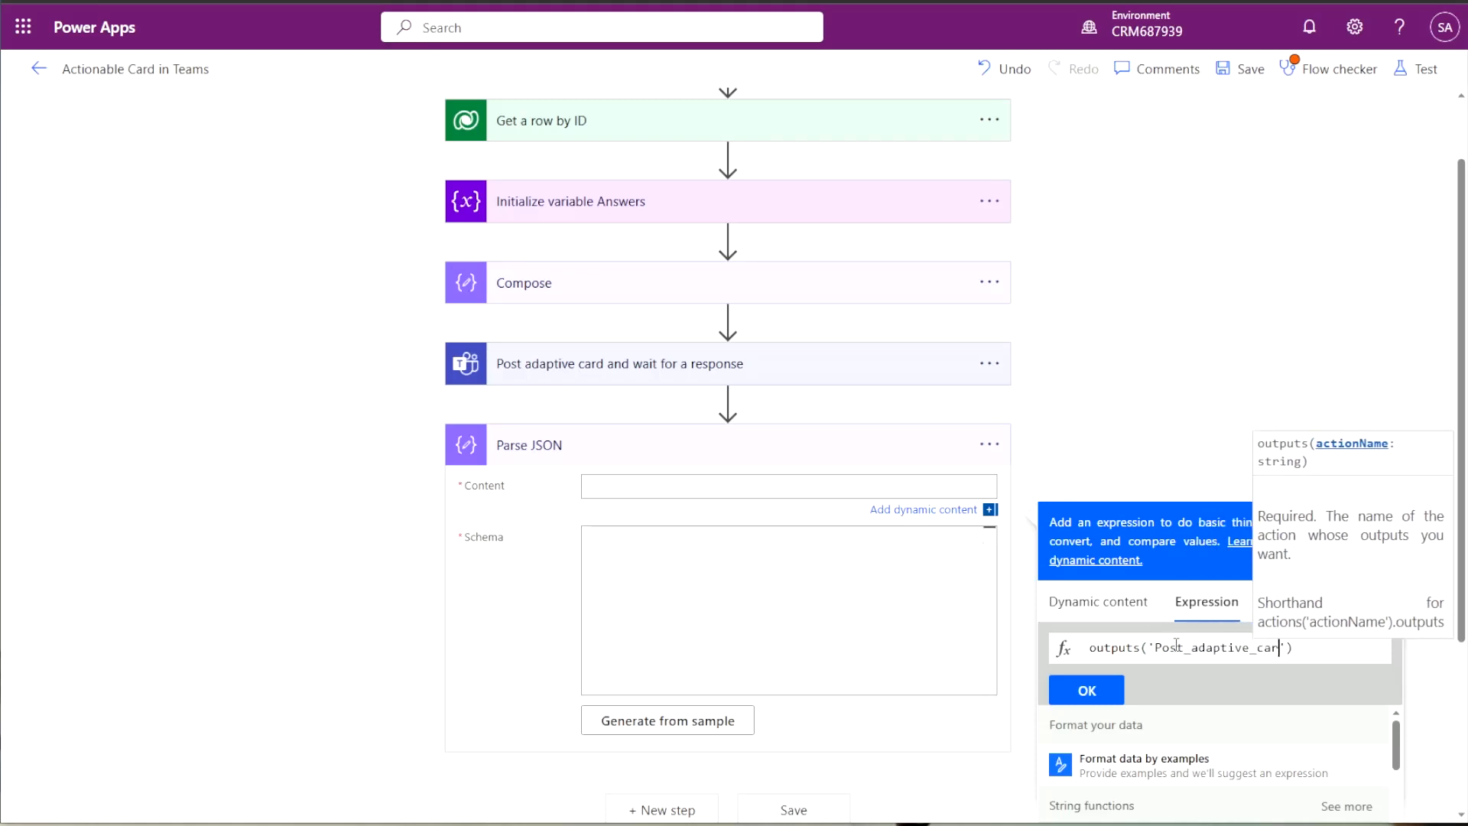
text(d_and_wait_for_a)
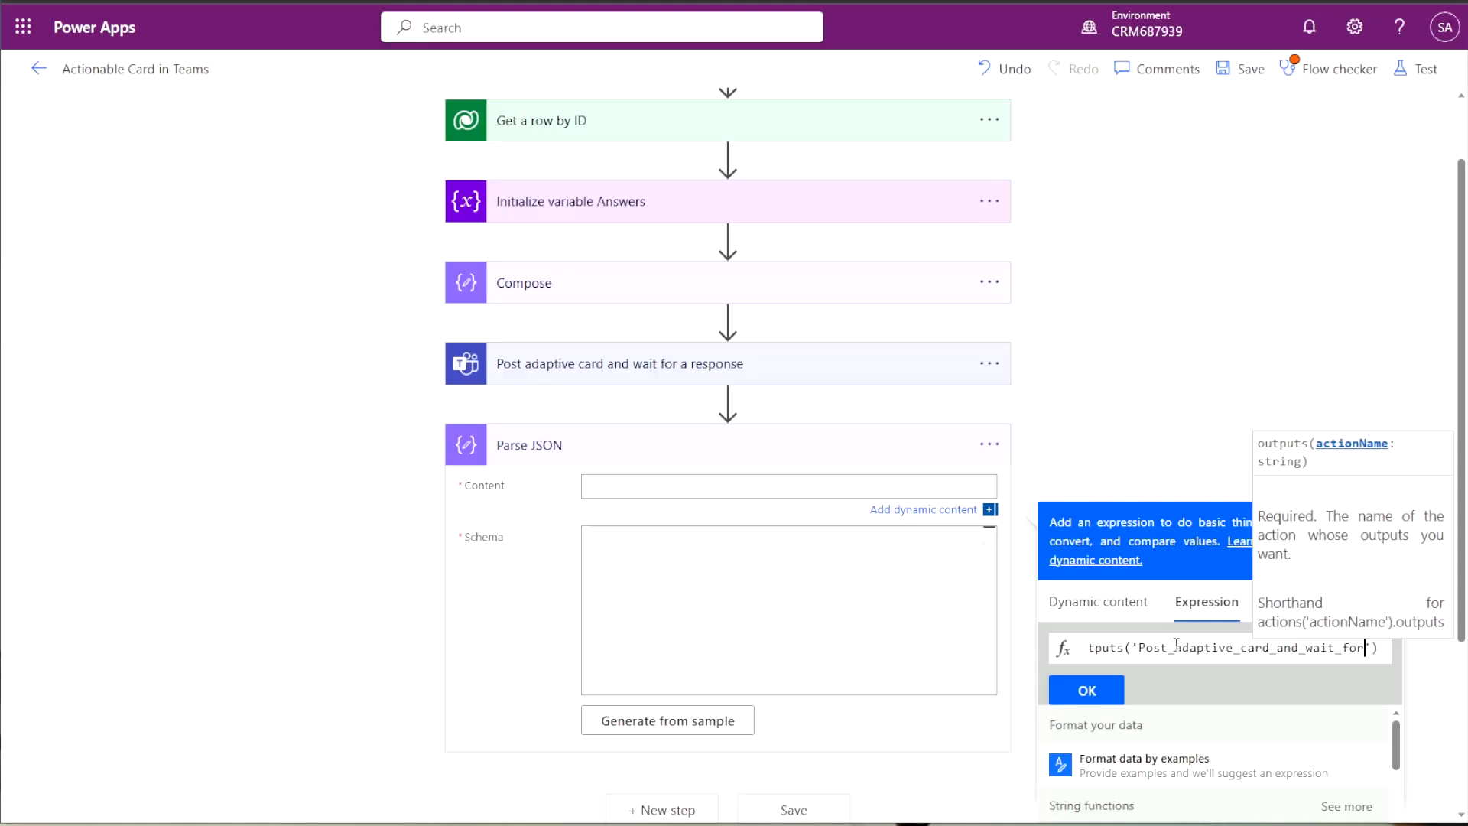
text(_rsp)
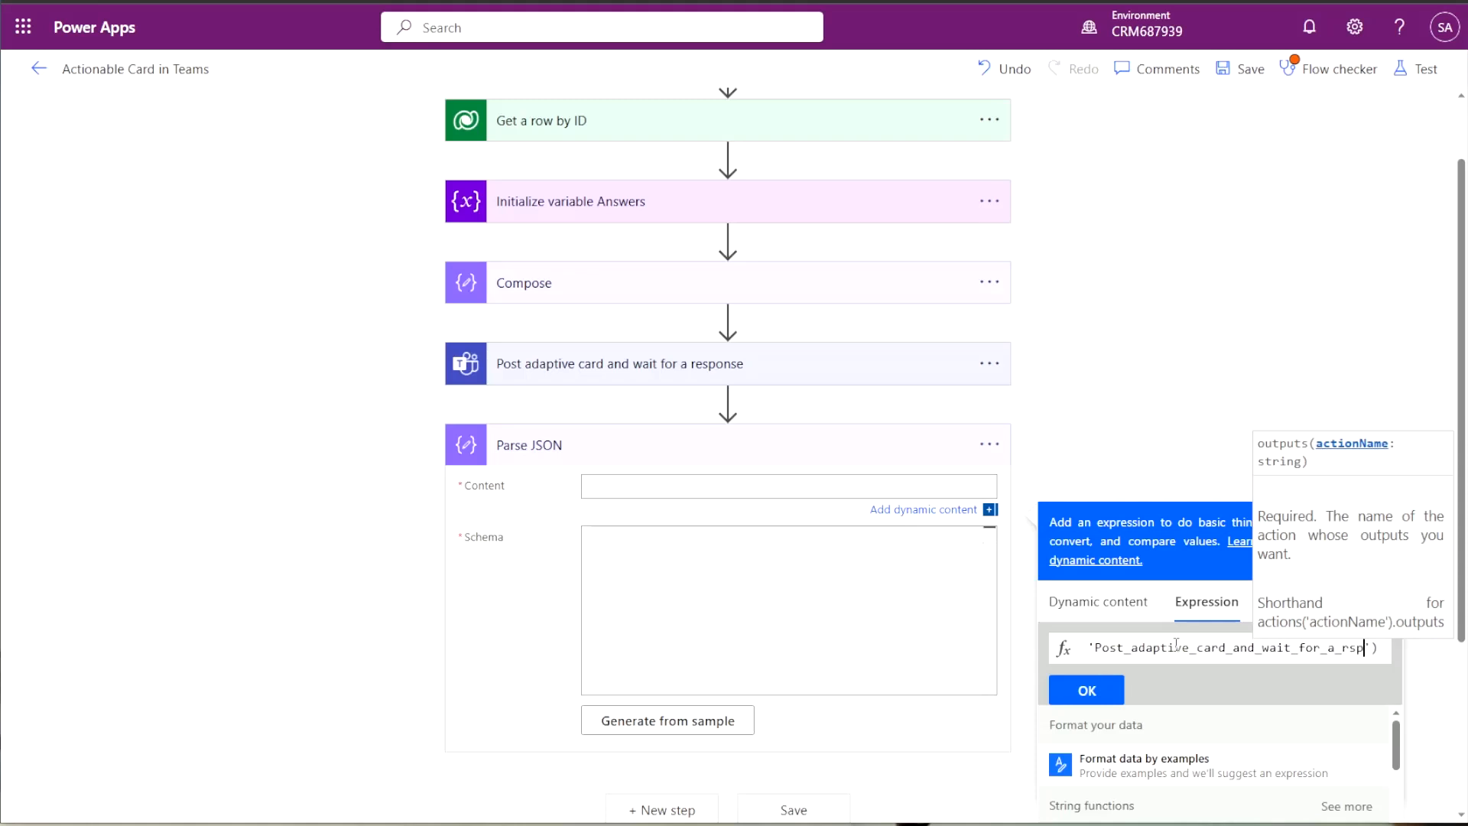
key(BackSpace)
key(BackSpace)
text(esponse)
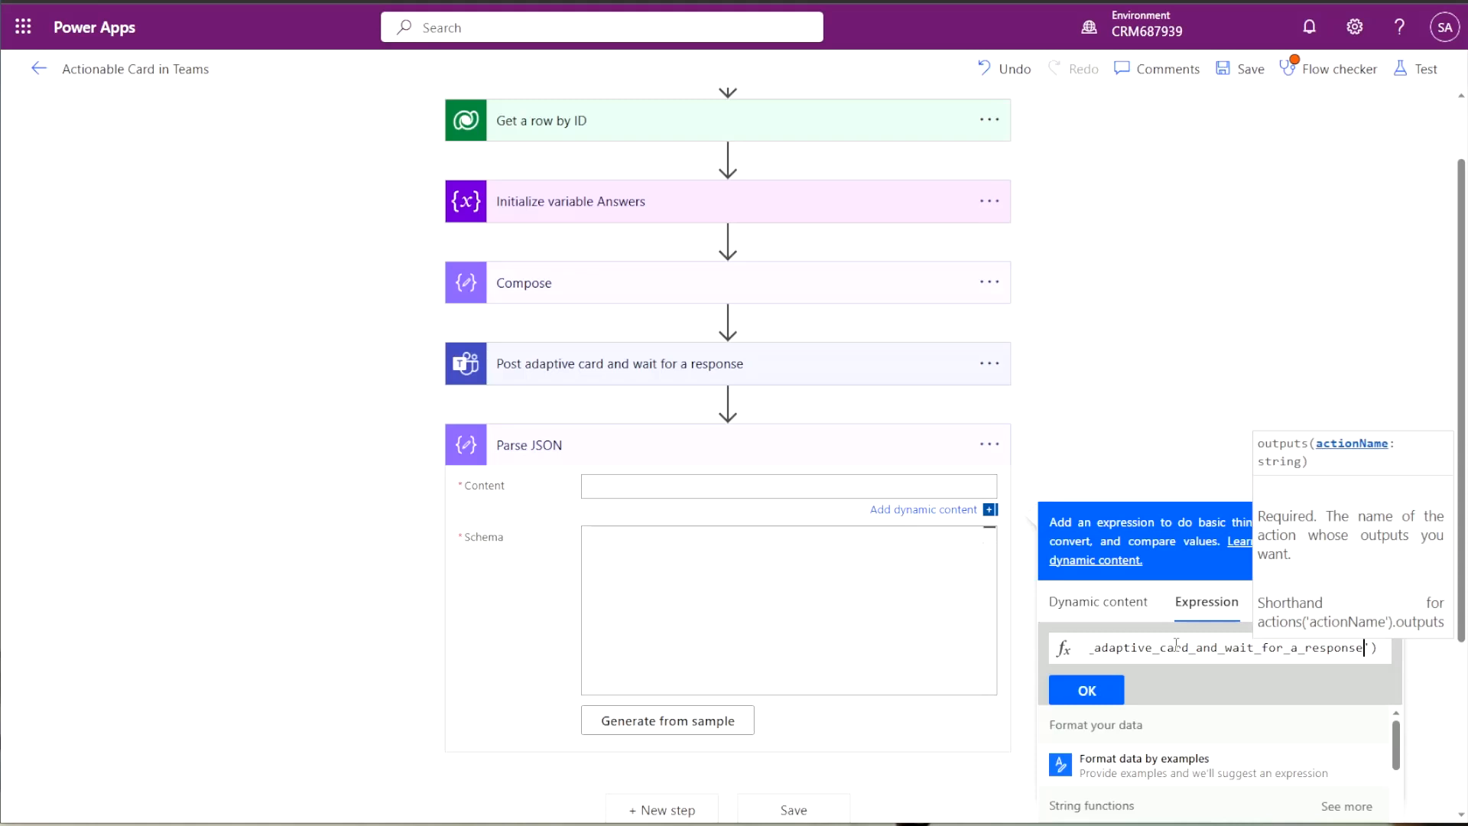
click(1087, 689)
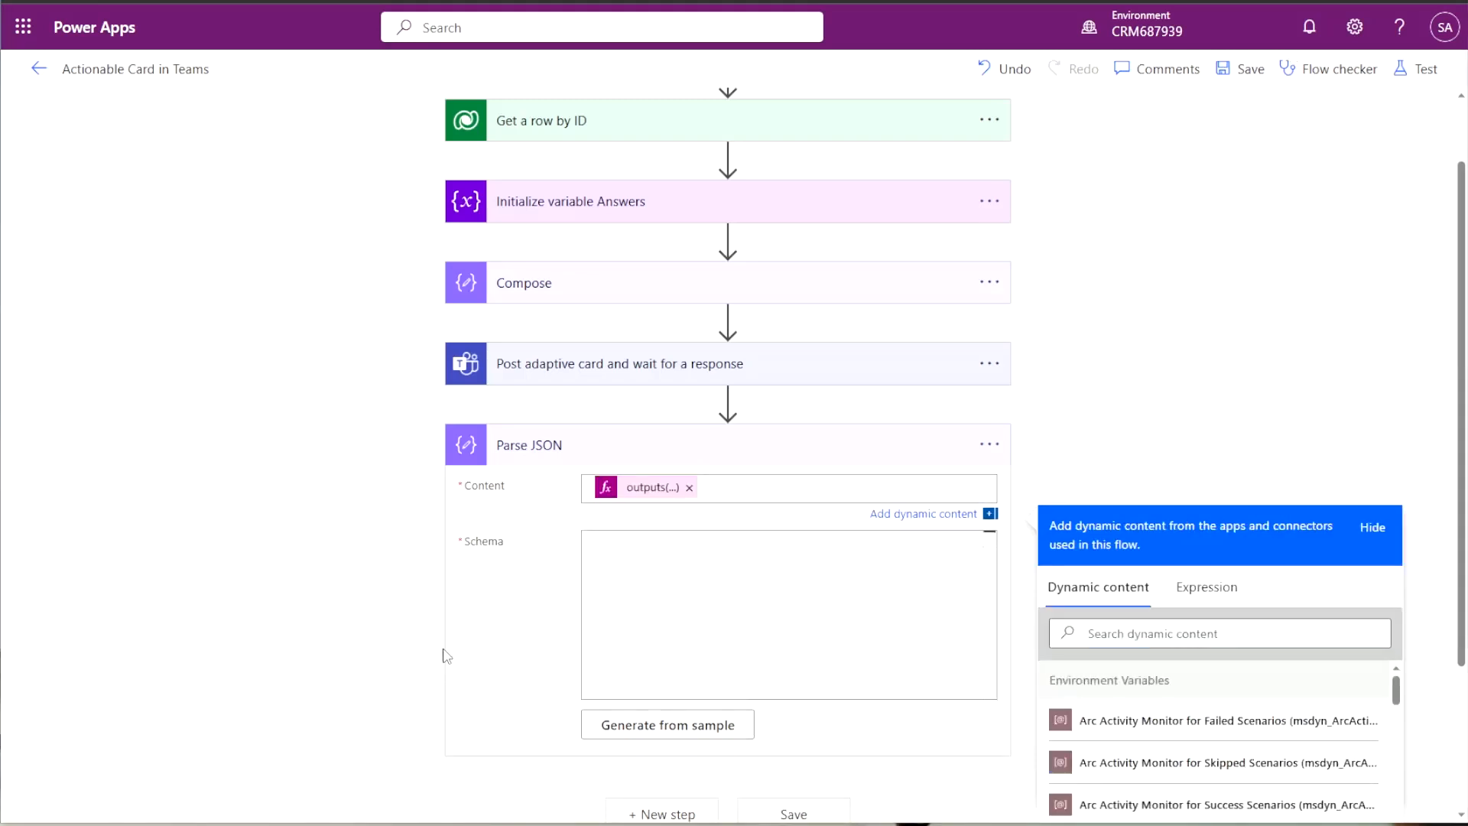
Generate the Parse JSON schema from the copied JSON payload containing the ChoiceID data property.
click(693, 718)
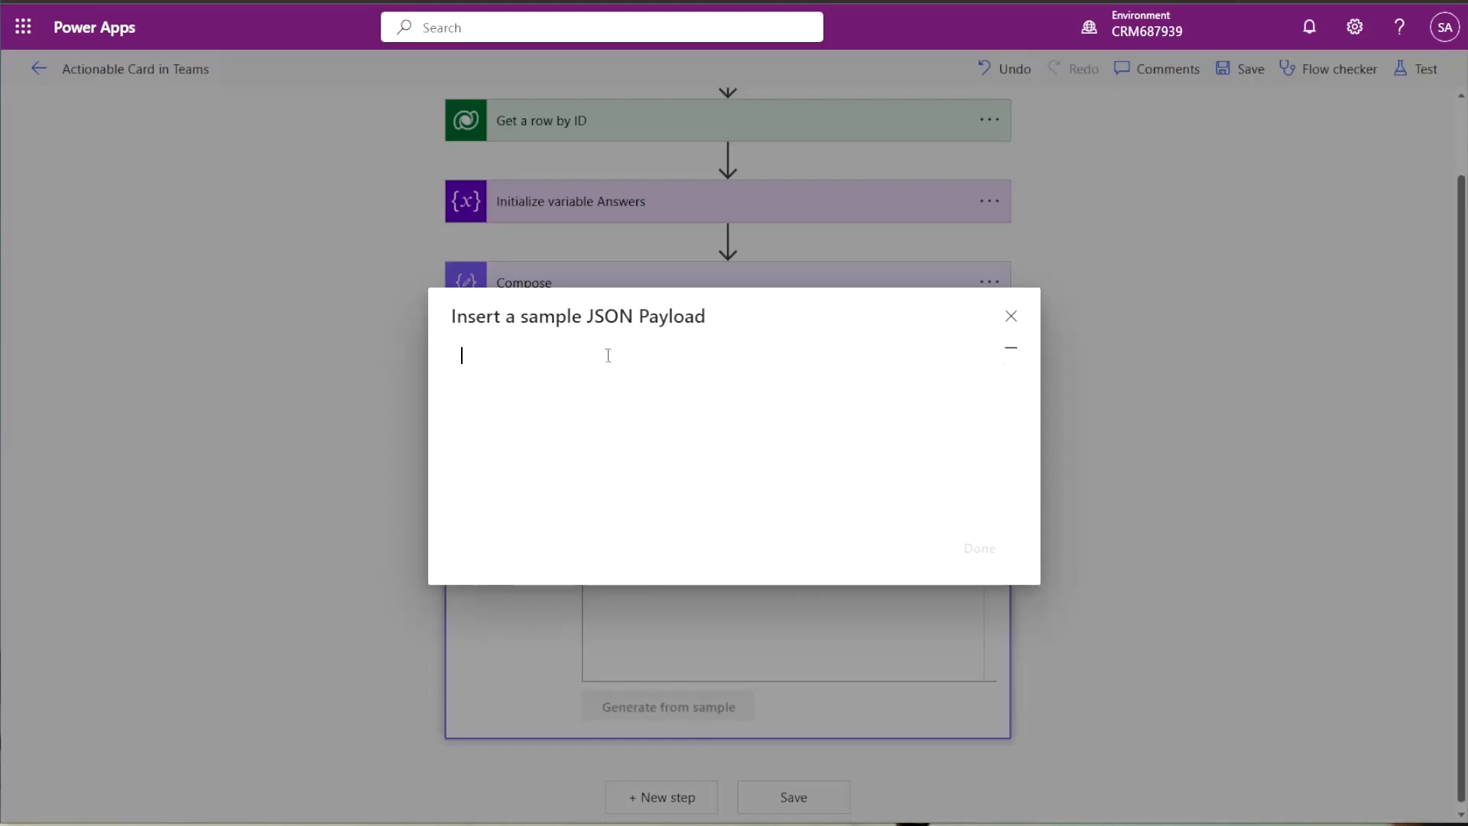
key(ctrl+v)
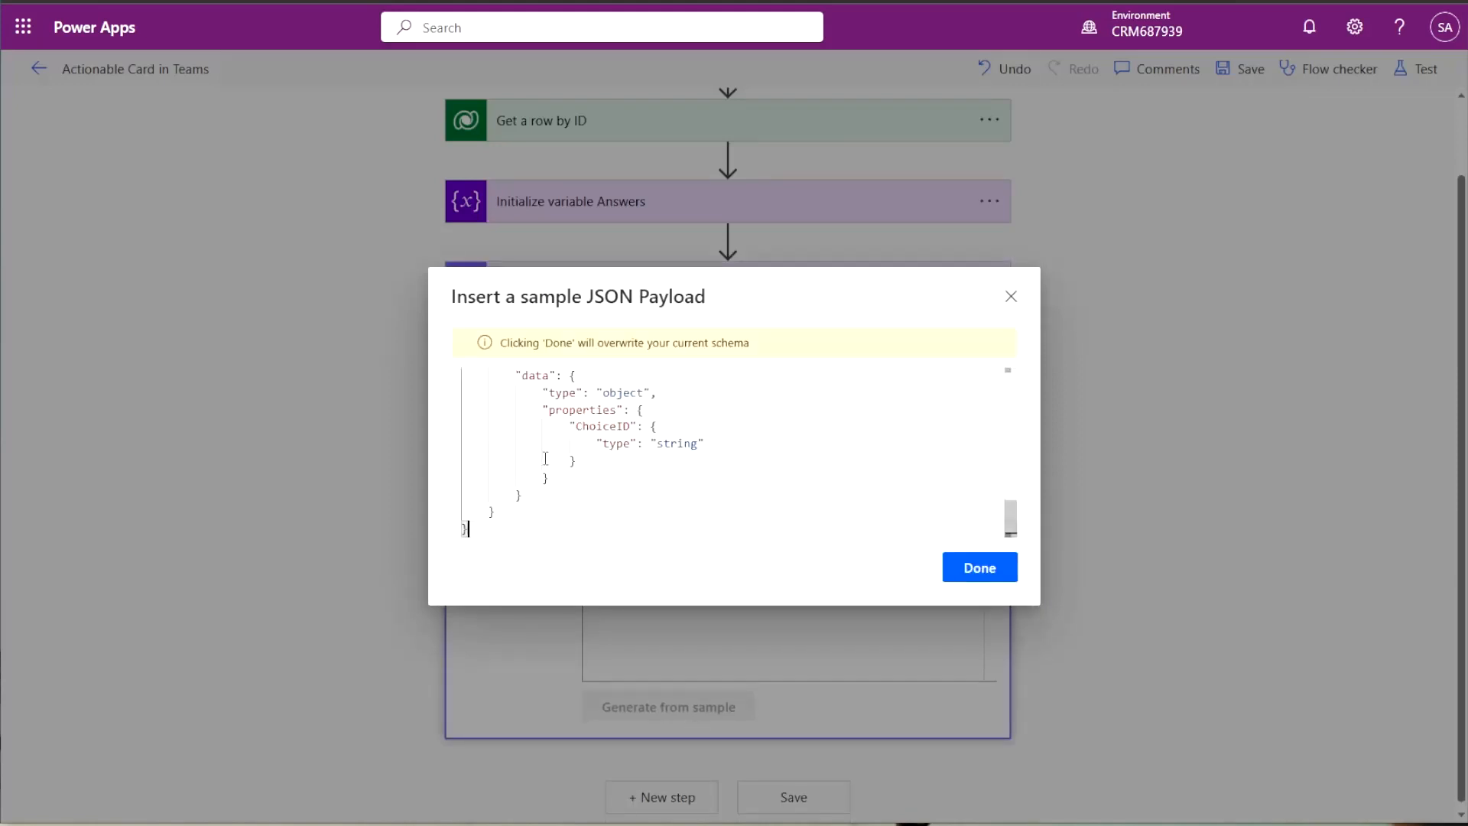
click(991, 569)
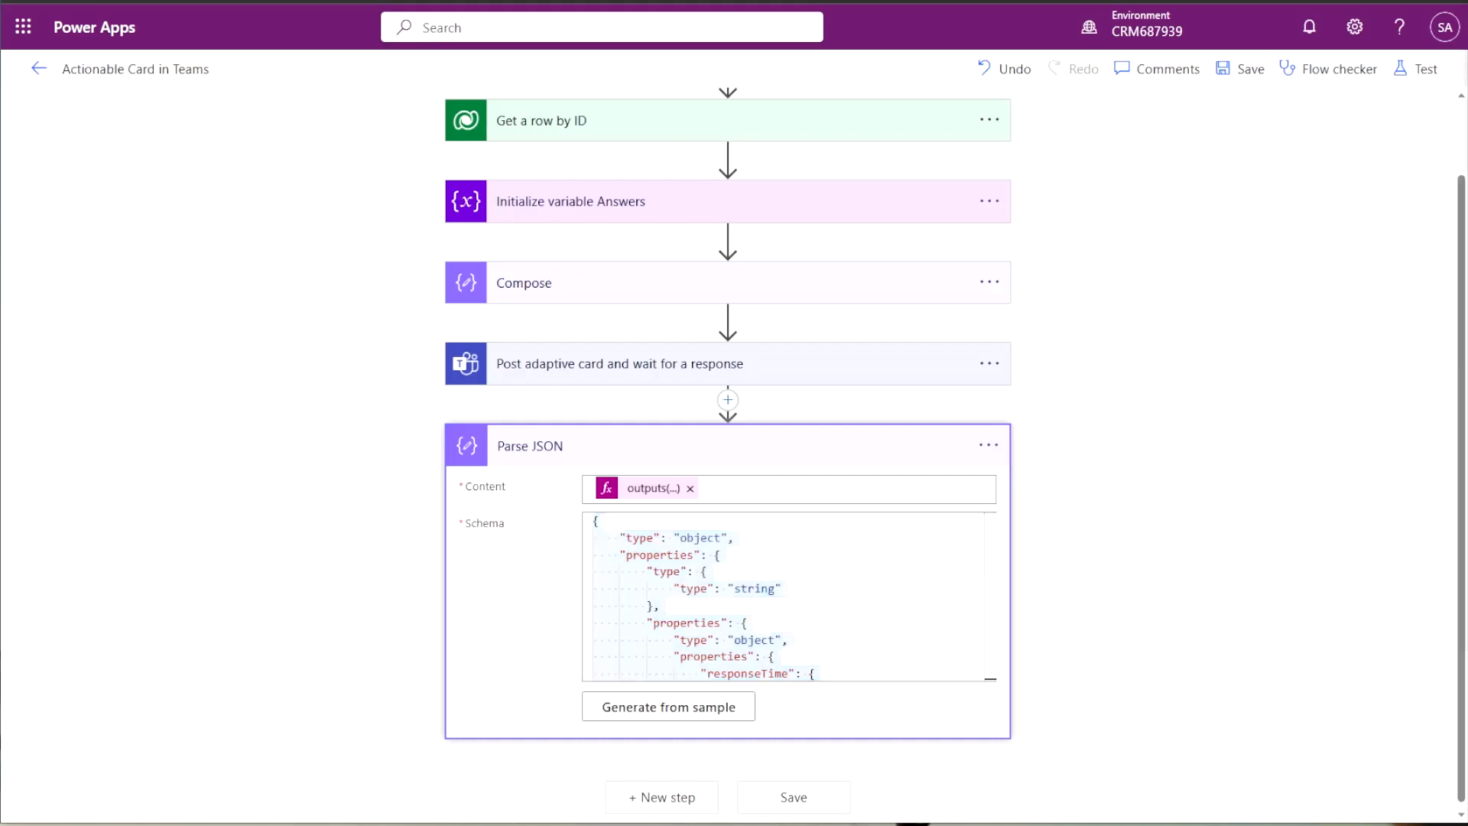
Add a Compose action at the end of the flow, after Parse JSON.
scroll(1021, 521, down, 1)
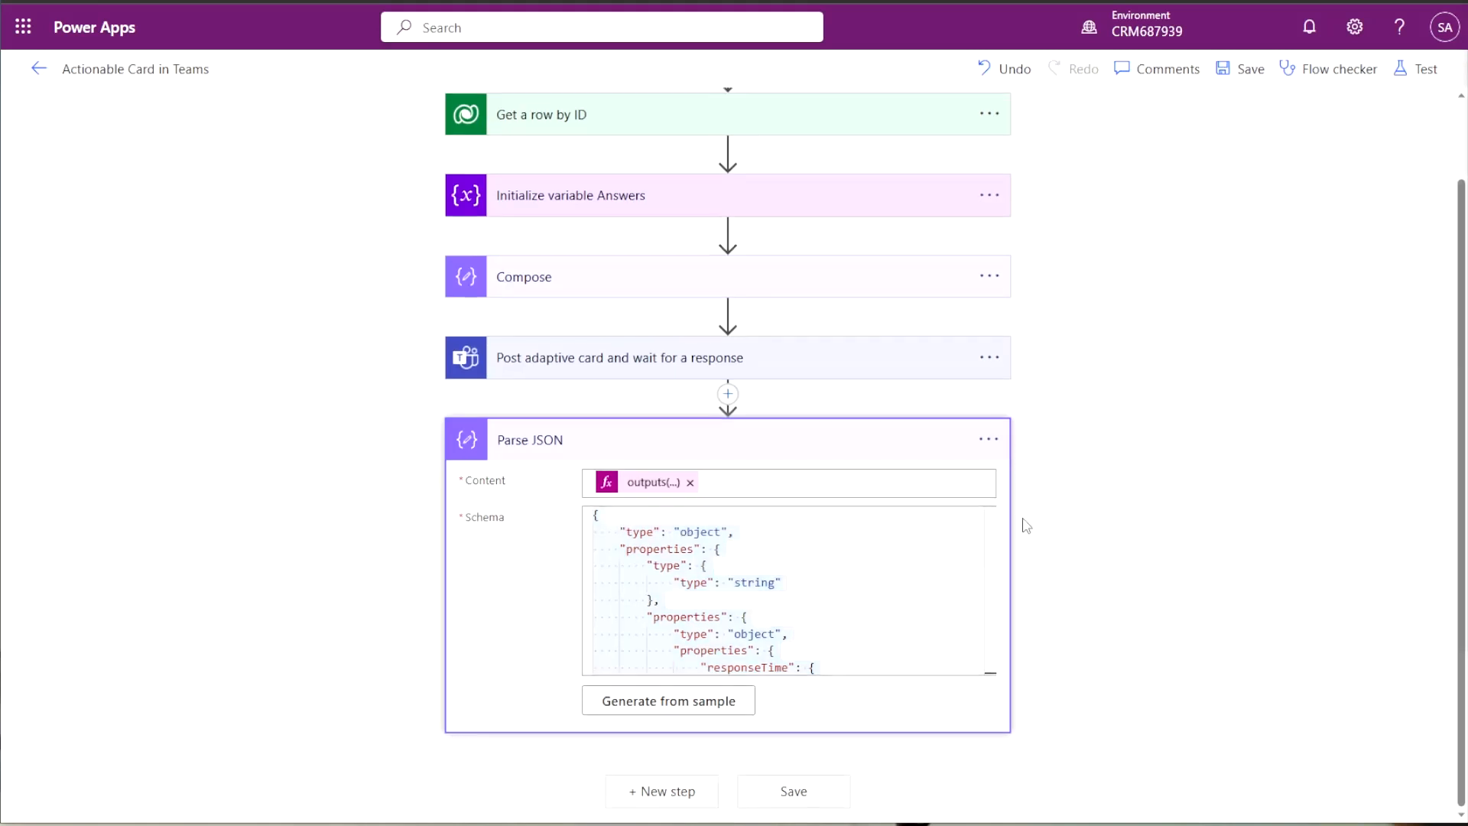
click(657, 792)
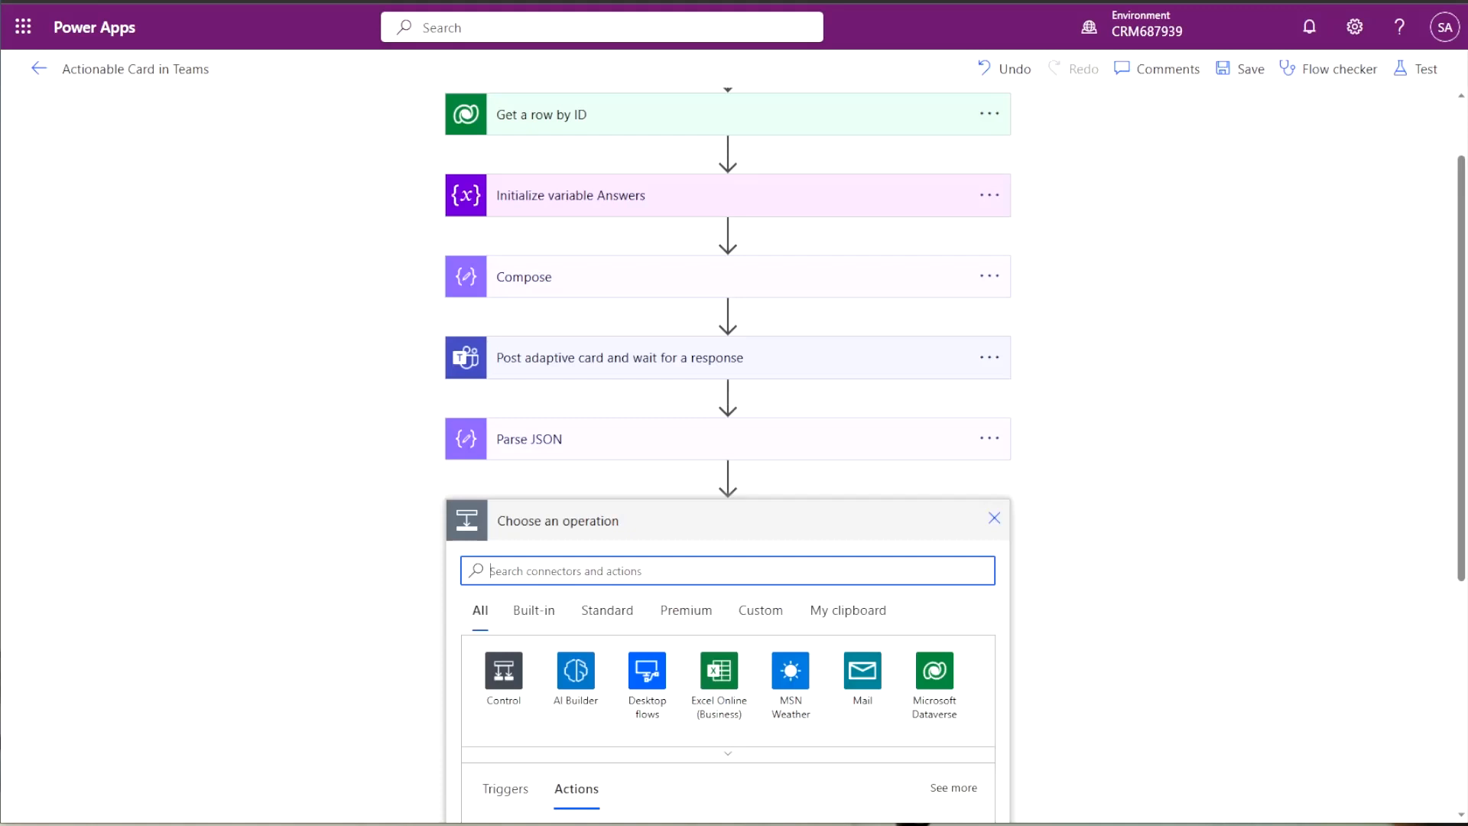
click(707, 579)
text(co)
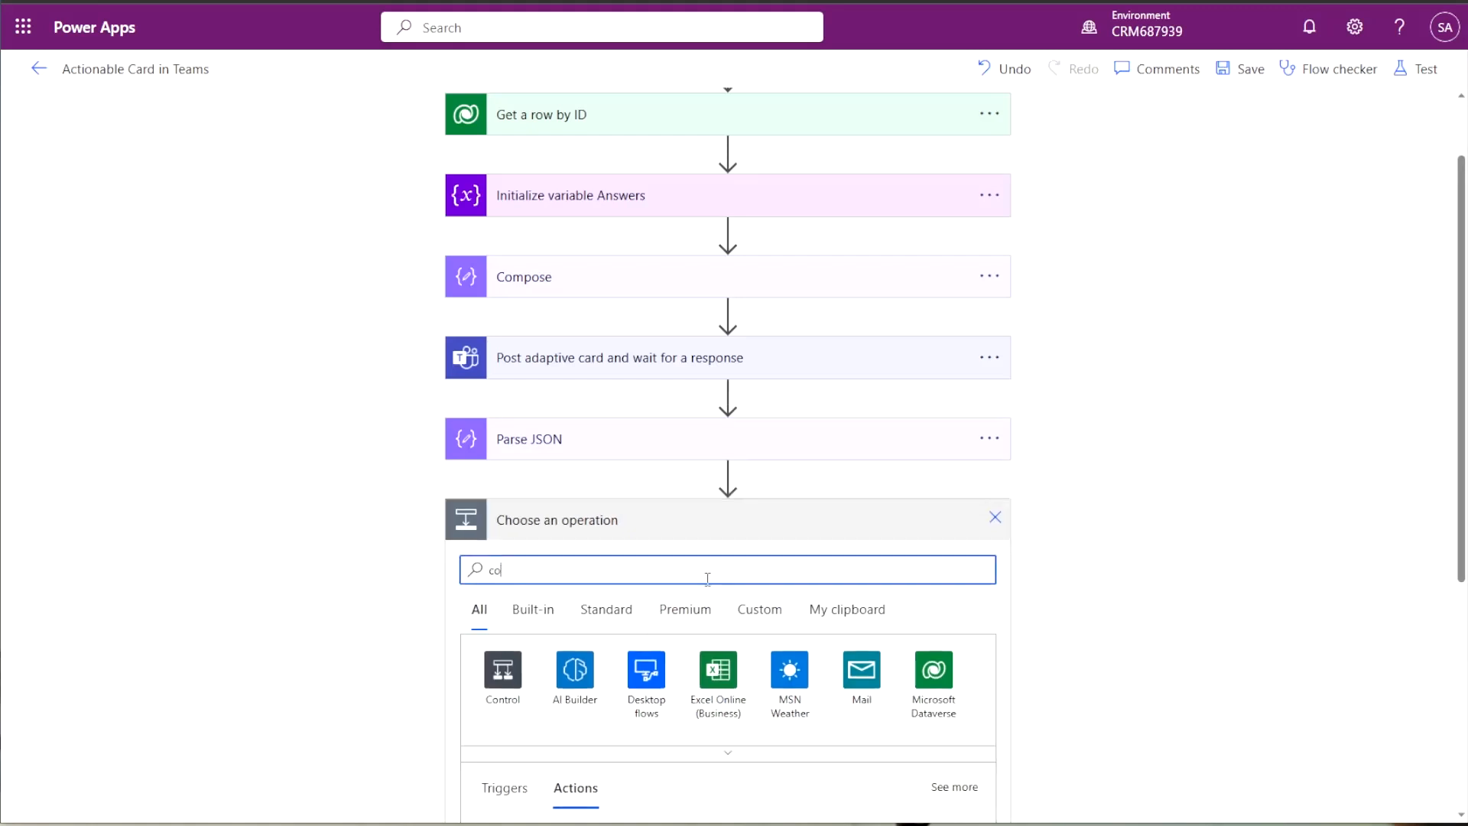
text(mpose)
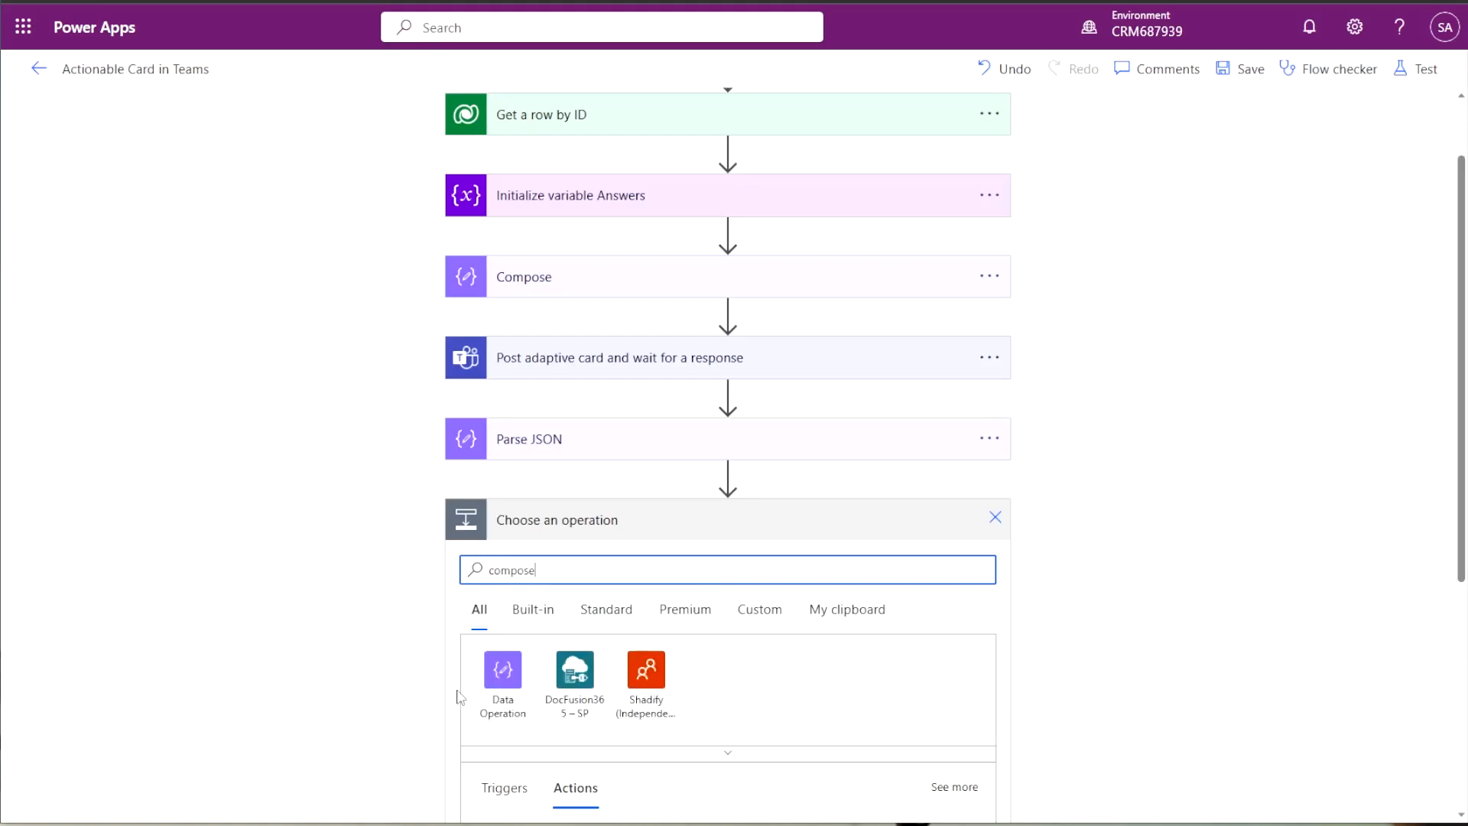
scroll(678, 633, down, 3)
click(575, 623)
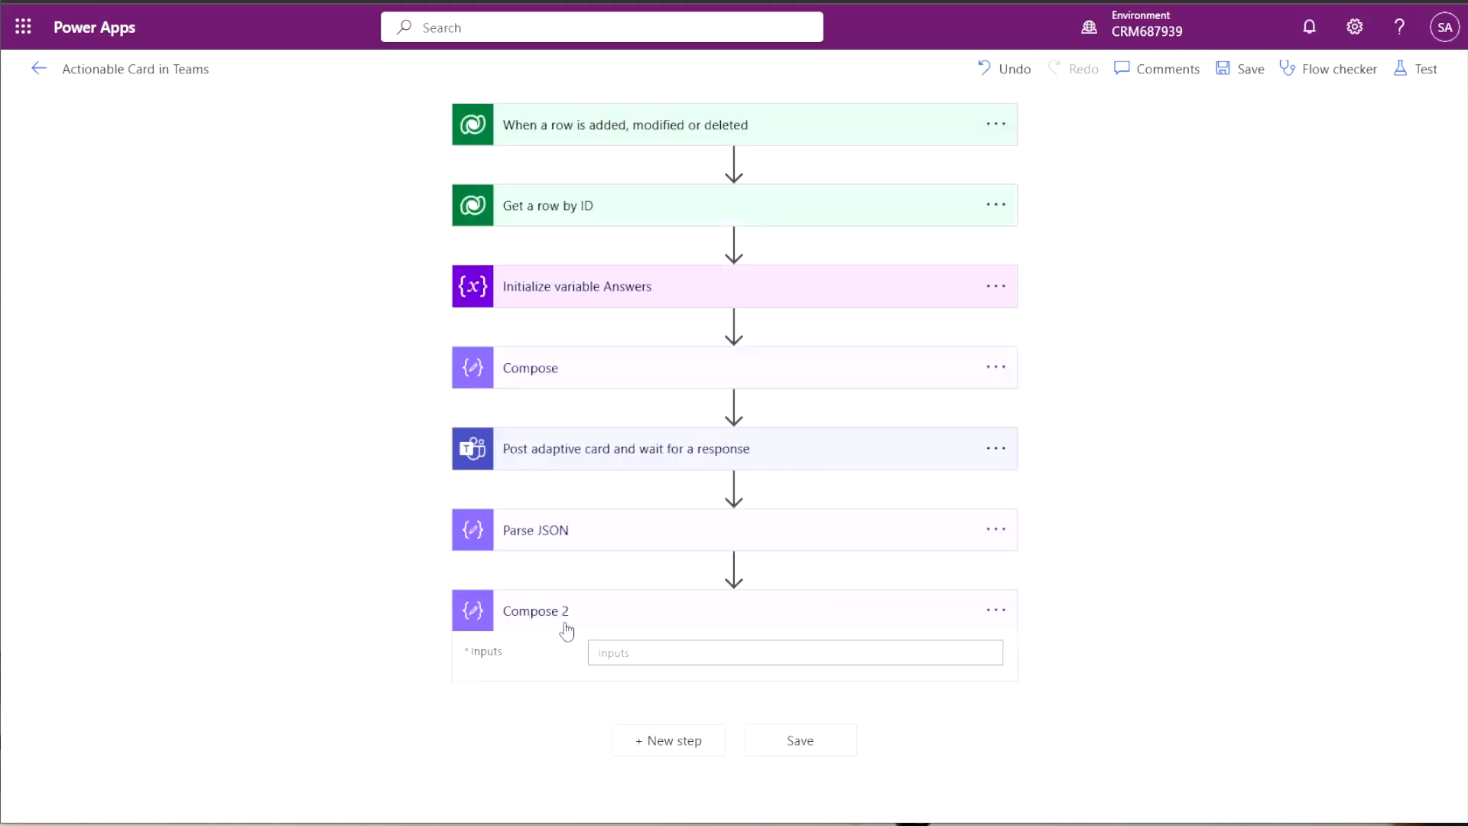
Rename the new Compose 2 action to Compose.
click(995, 610)
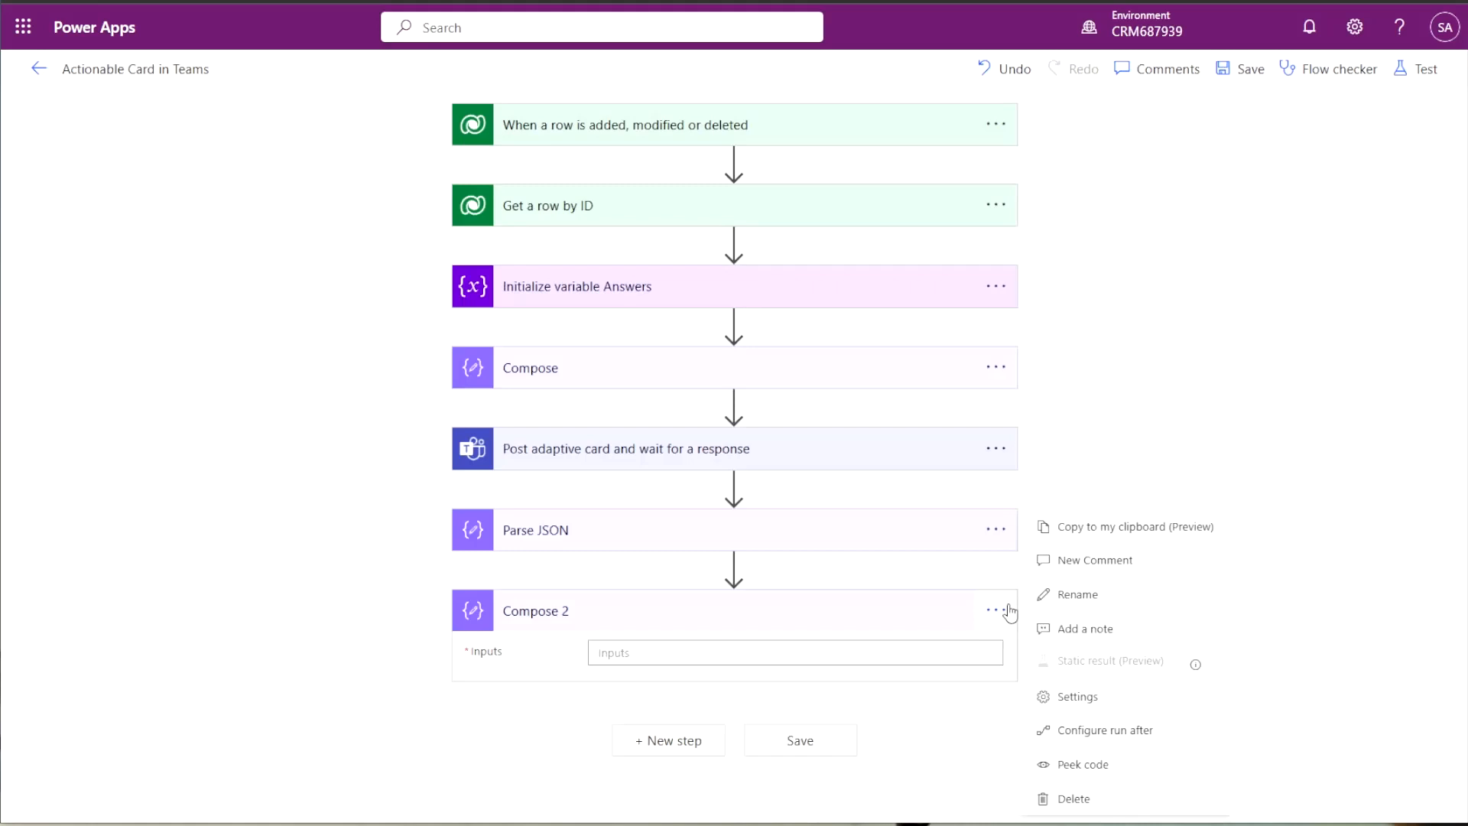
click(1067, 593)
click(707, 613)
key(BackSpace)
key(BackSpace)
key(Return)
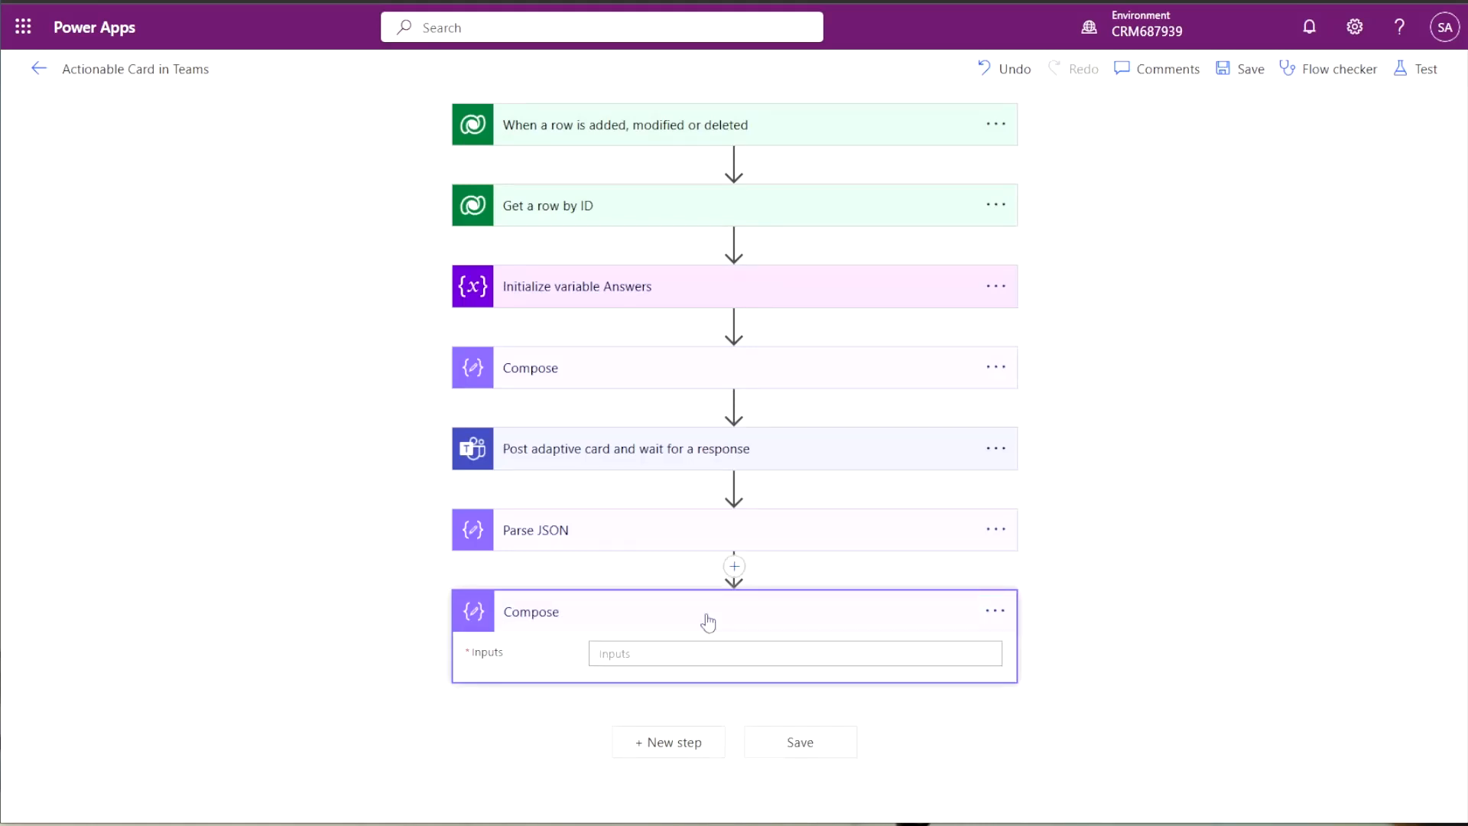
Rename the last Compose action to Compose Array.
click(996, 610)
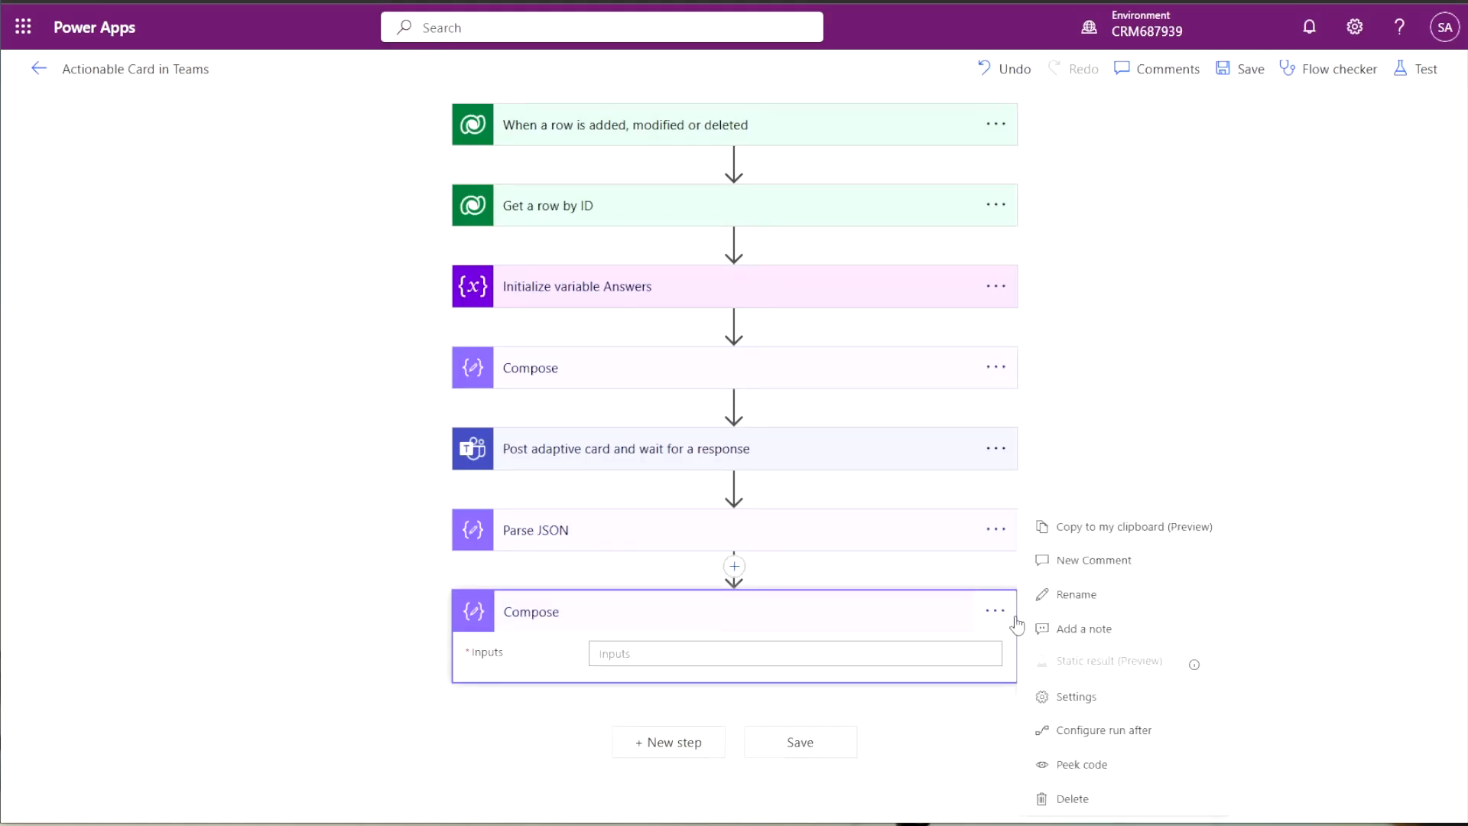
click(1066, 594)
click(741, 621)
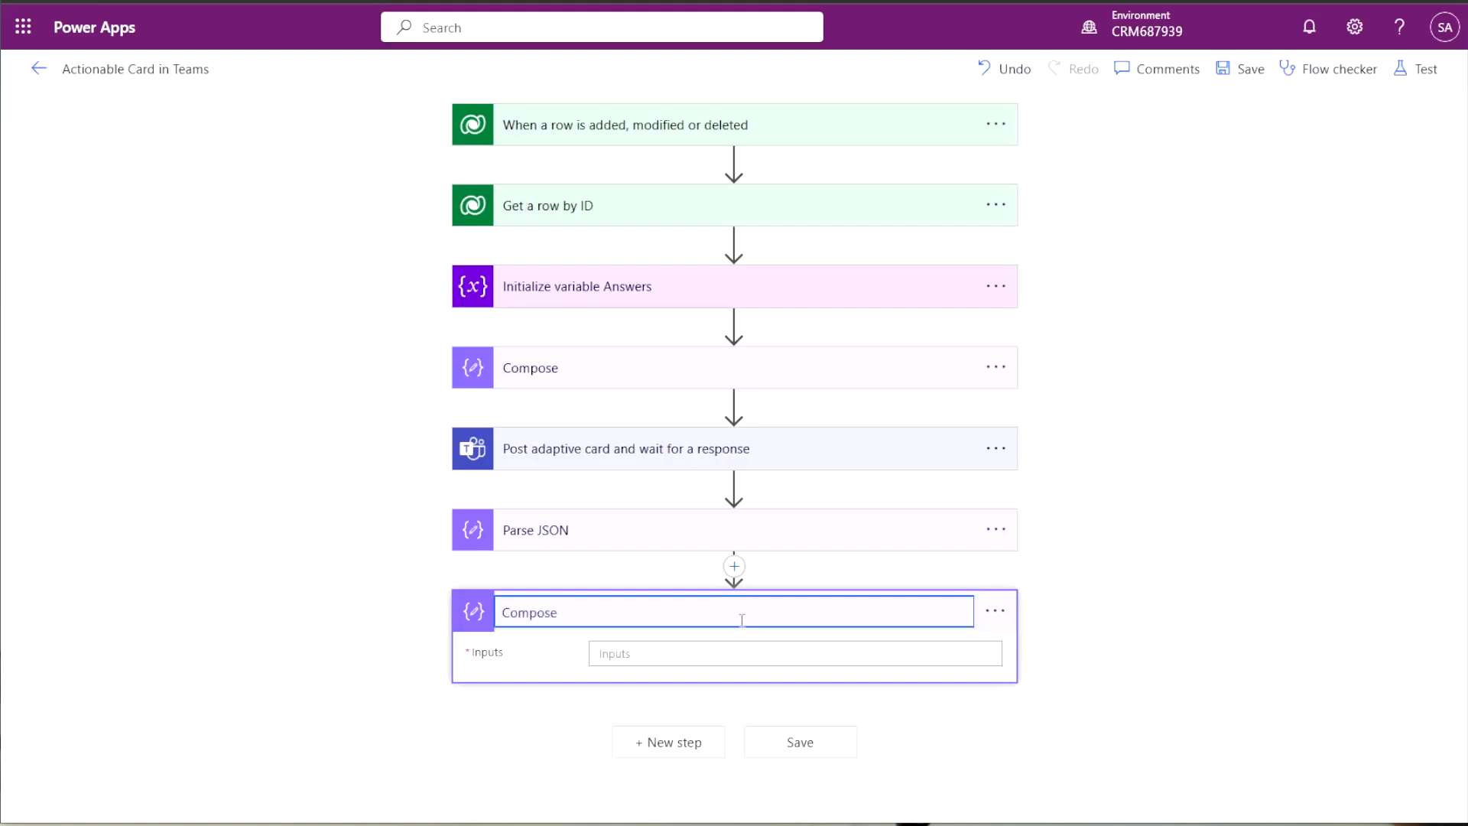
text(Array)
key(Return)
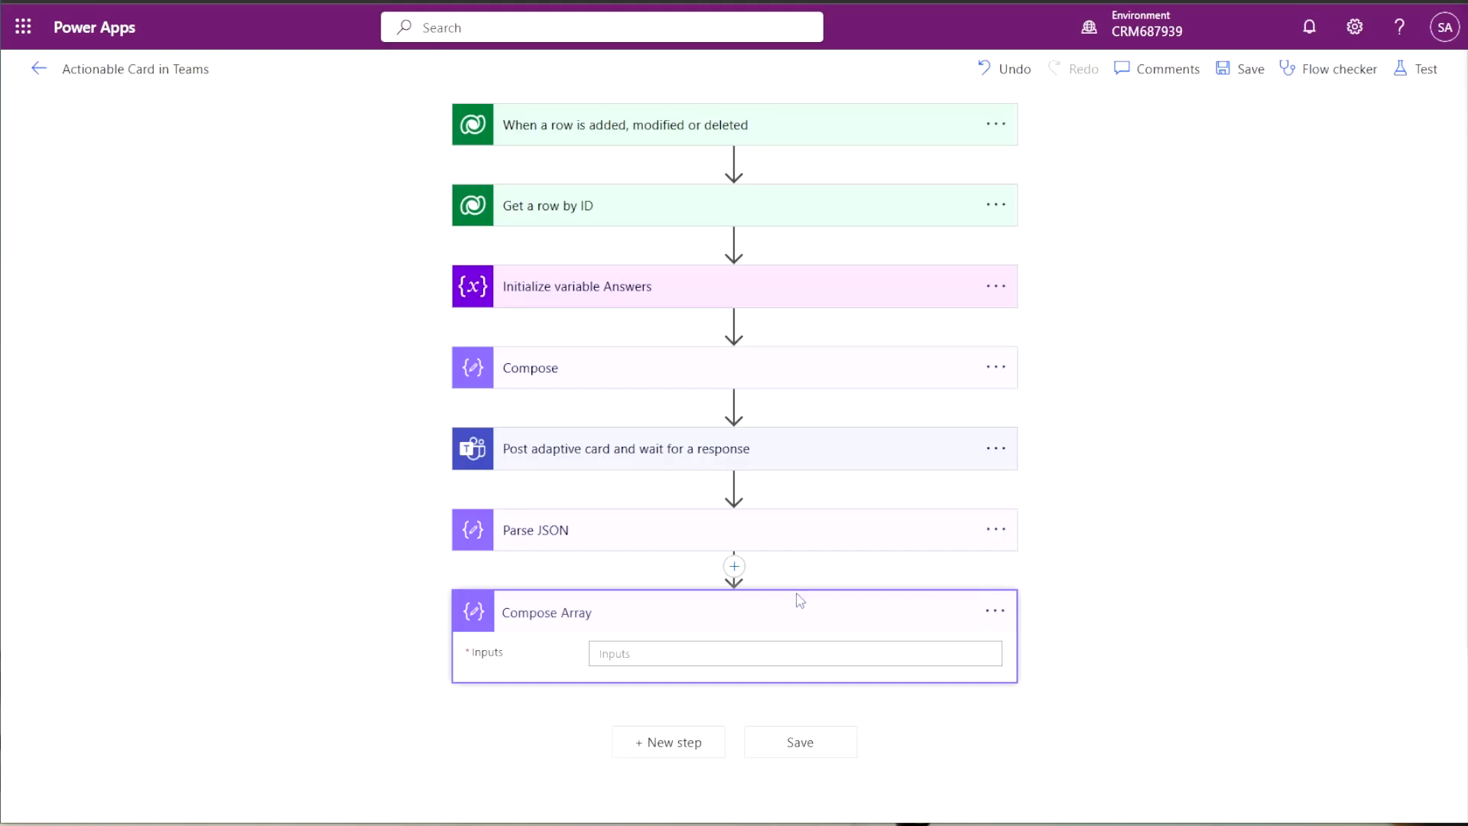
click(720, 645)
text(@{replace(replace(string(body('Parse_JSON')?['body']?['data']),'{',''),'}','')})
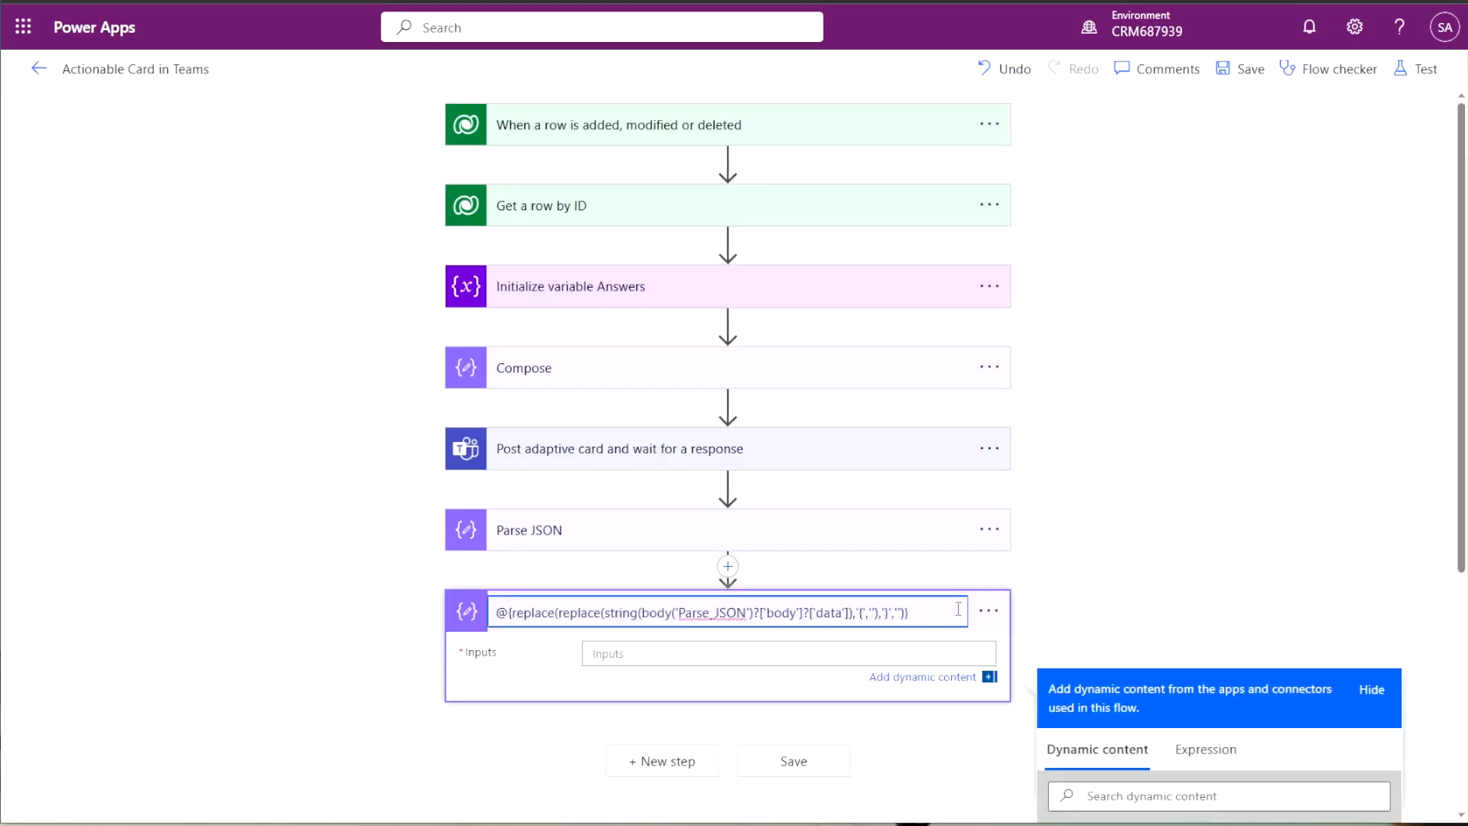
key(ctrl+z)
Paste the expression @{replace(replace(string(body('Parse_JSON')?['body']?['data']),'{',''),'}','')} as the Inputs of the last Compose action.
click(704, 656)
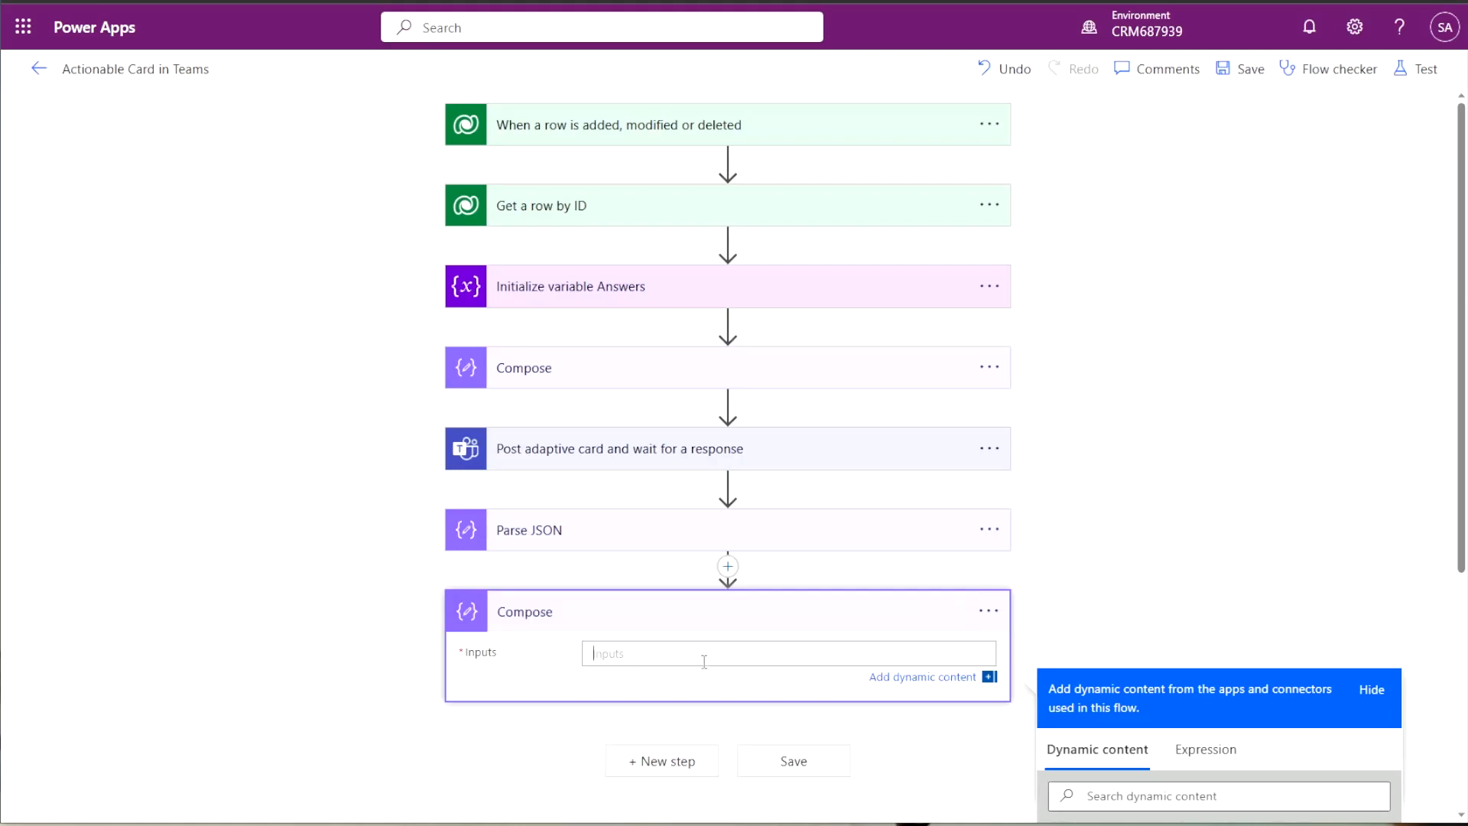
key(ctrl+v)
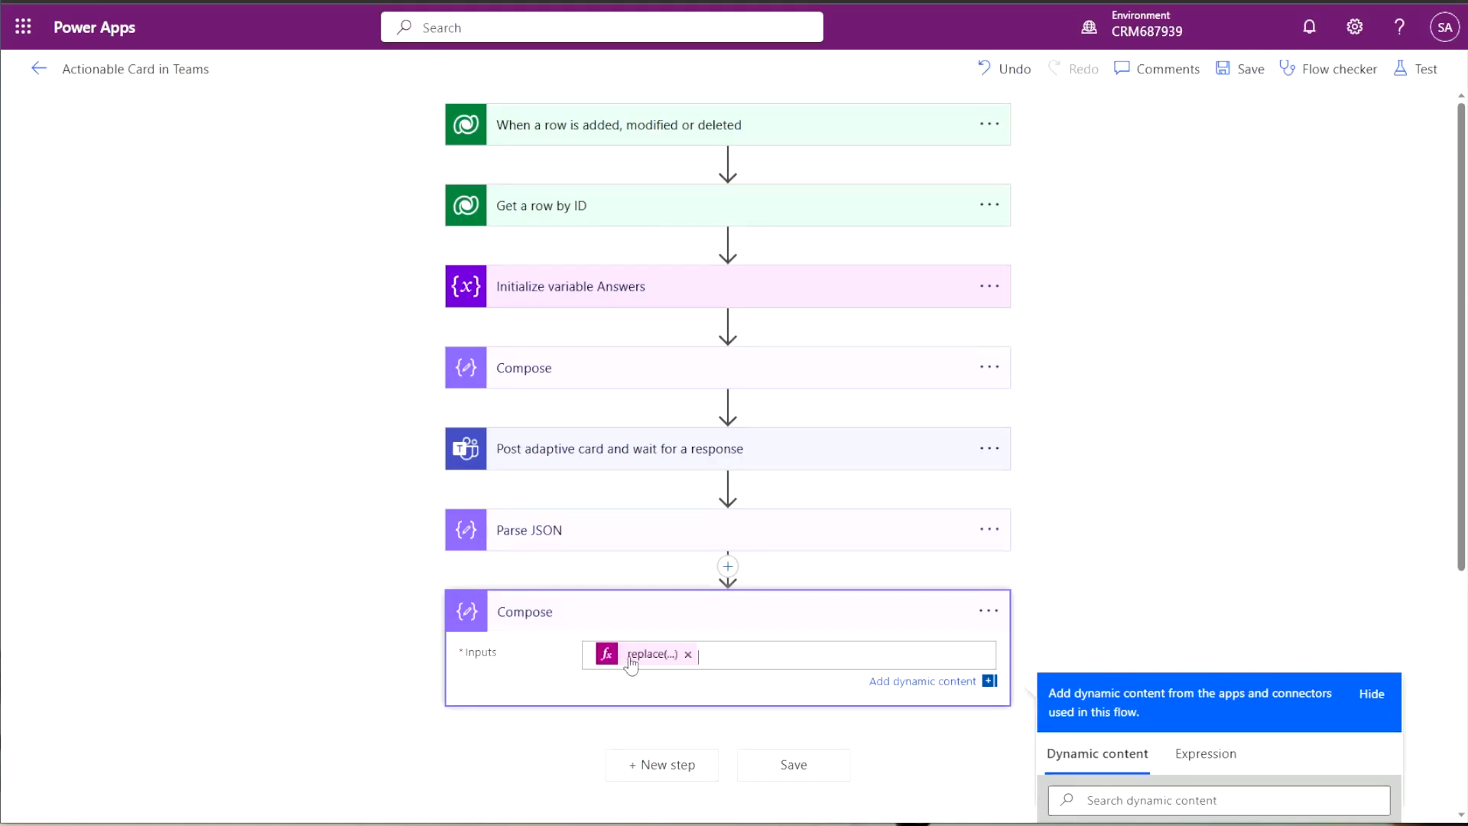
key(ctrl+a)
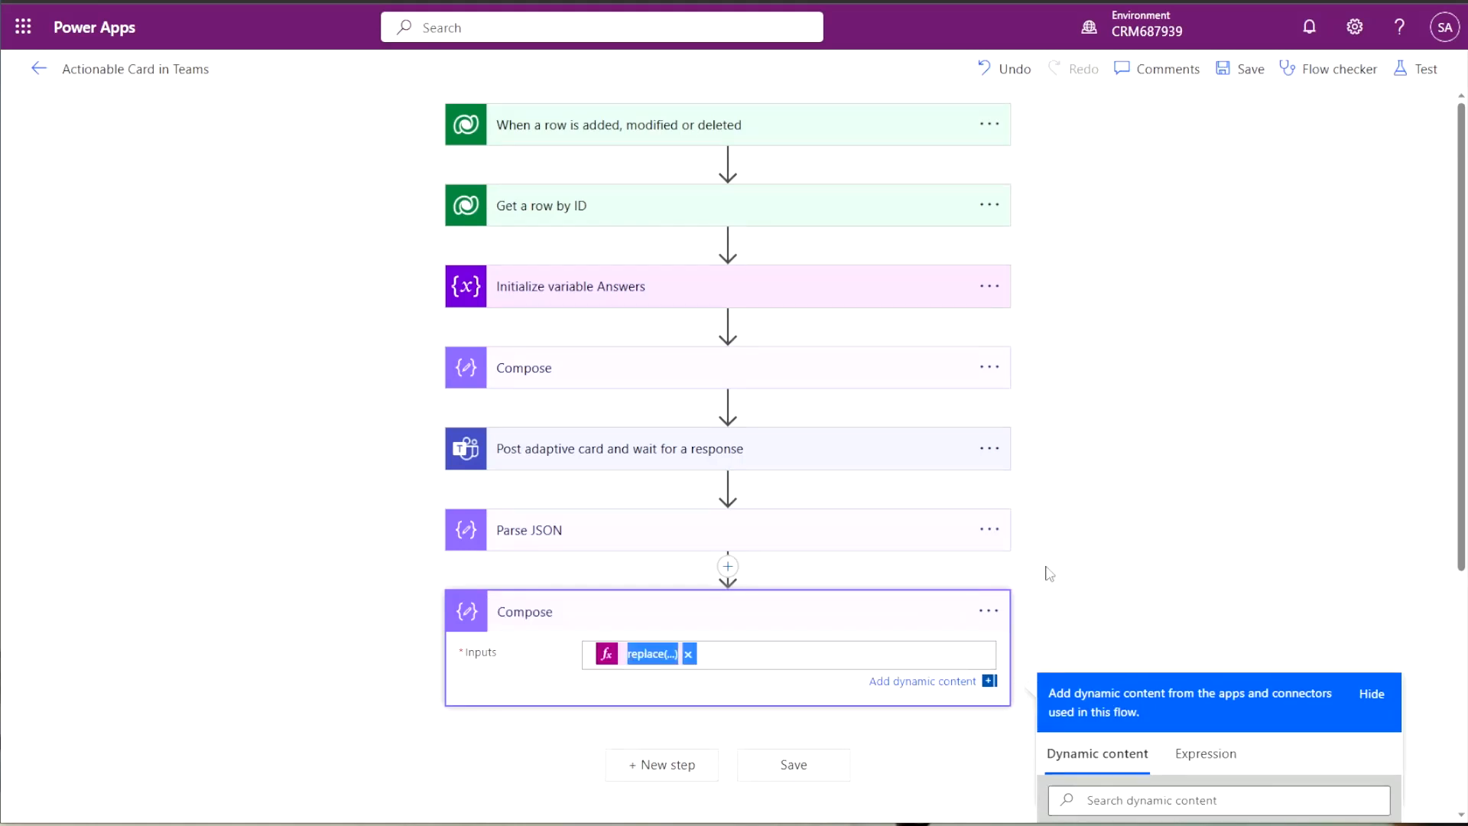
scroll(1049, 574, down, 2)
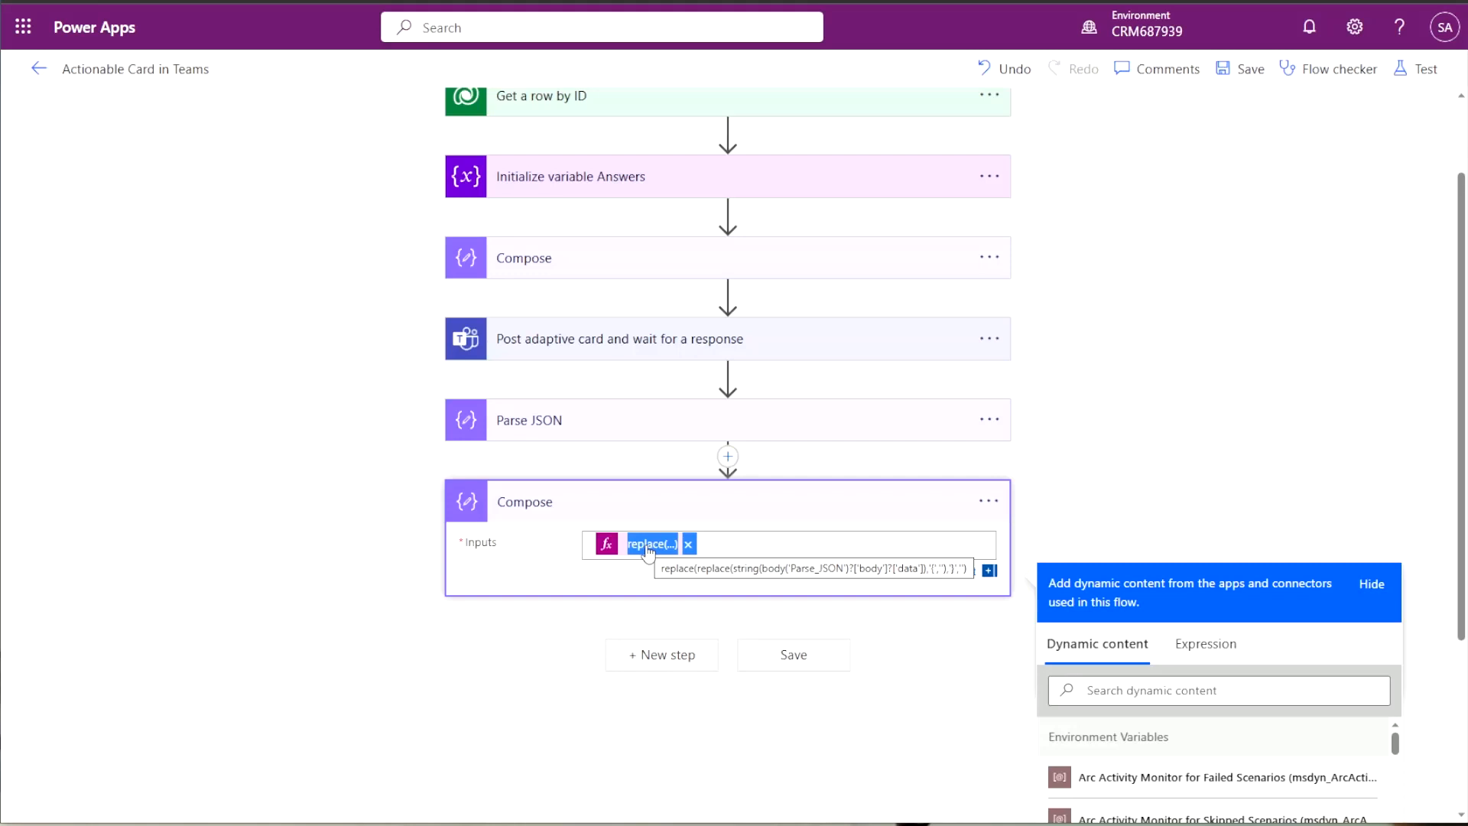
Add a Set variable action after the last Compose action and choose Answers as its variable name.
click(648, 545)
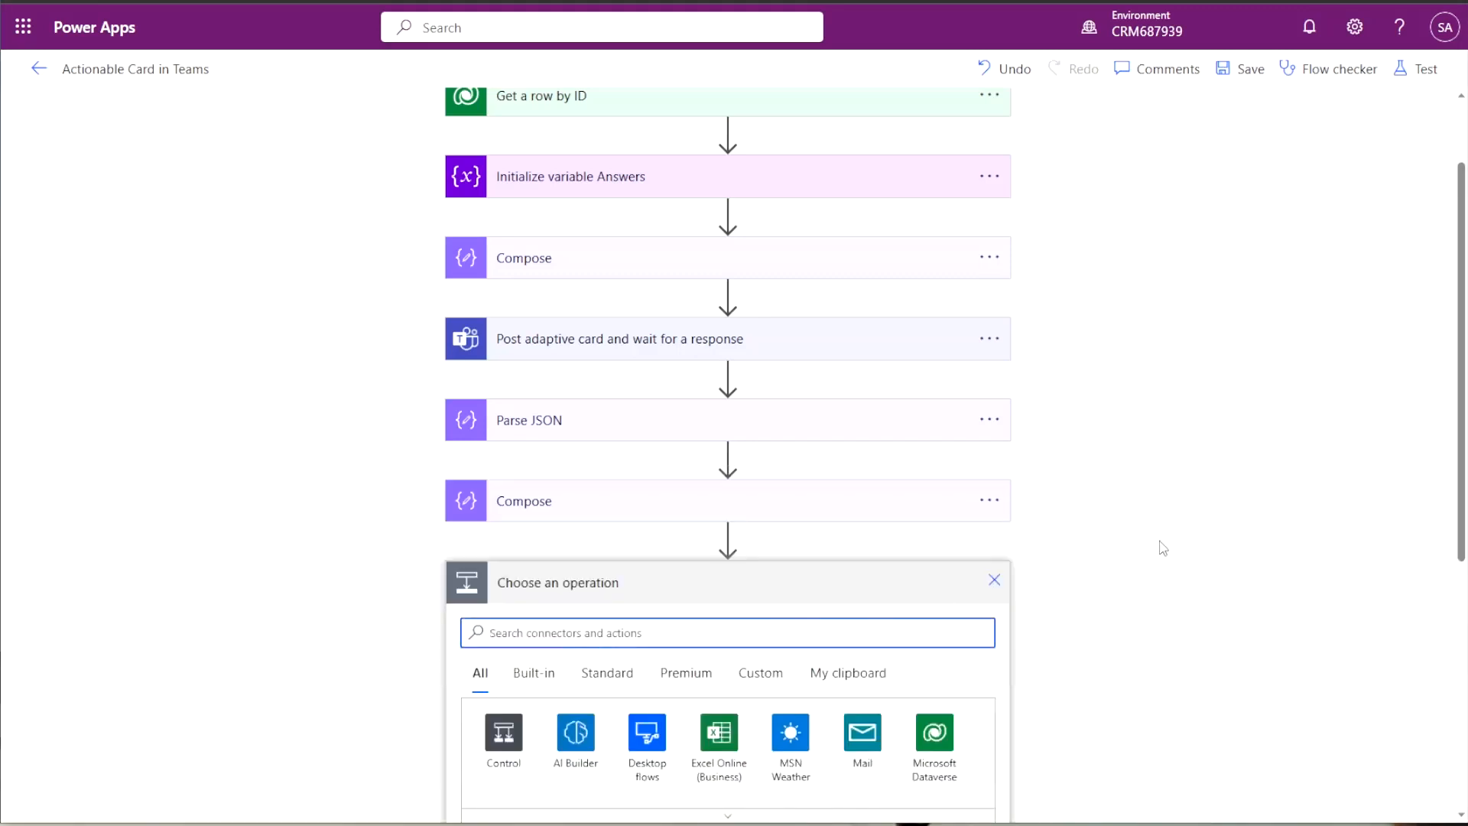
scroll(1158, 547, down, 2)
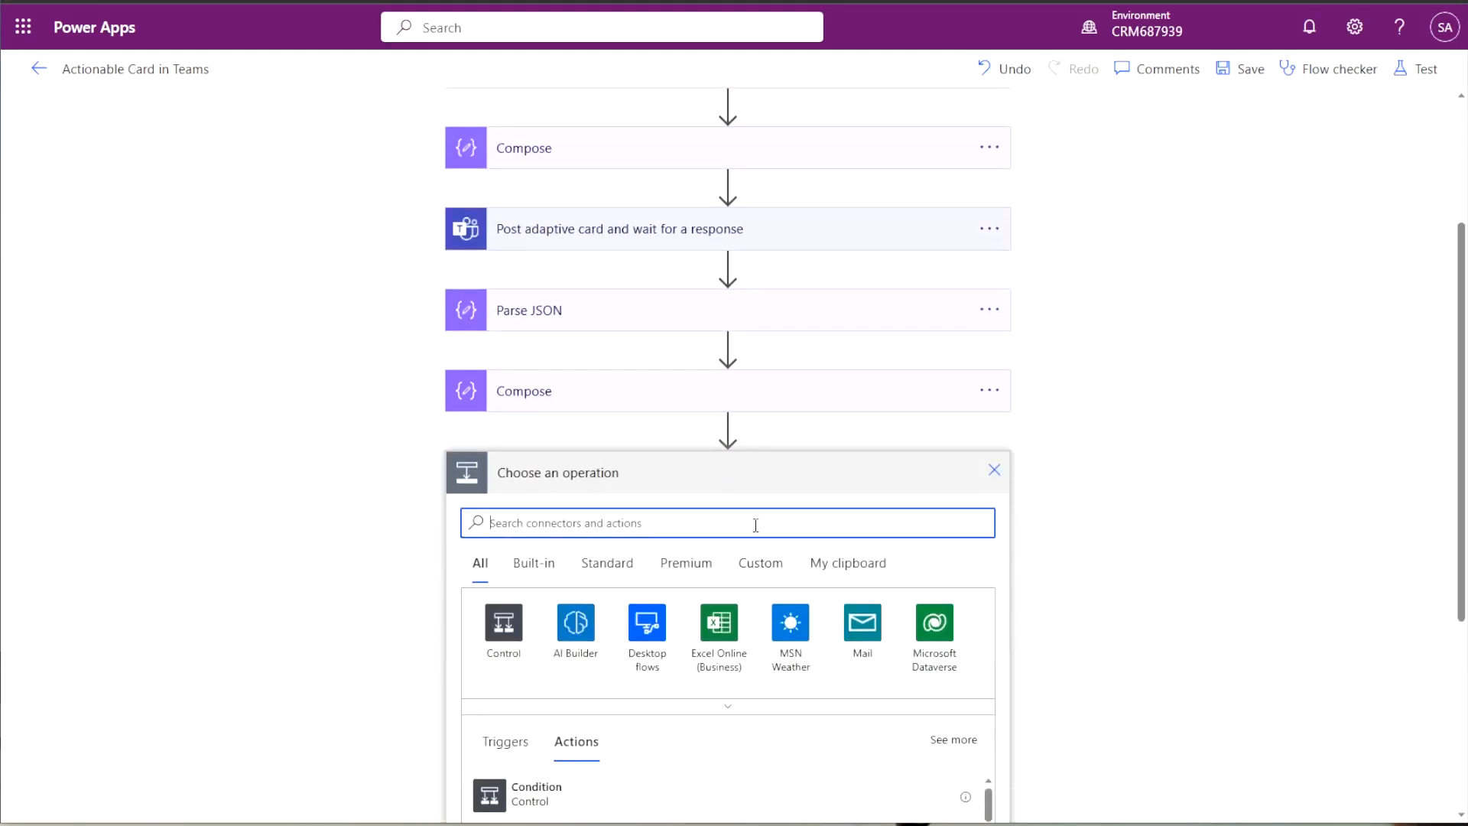
text(variable)
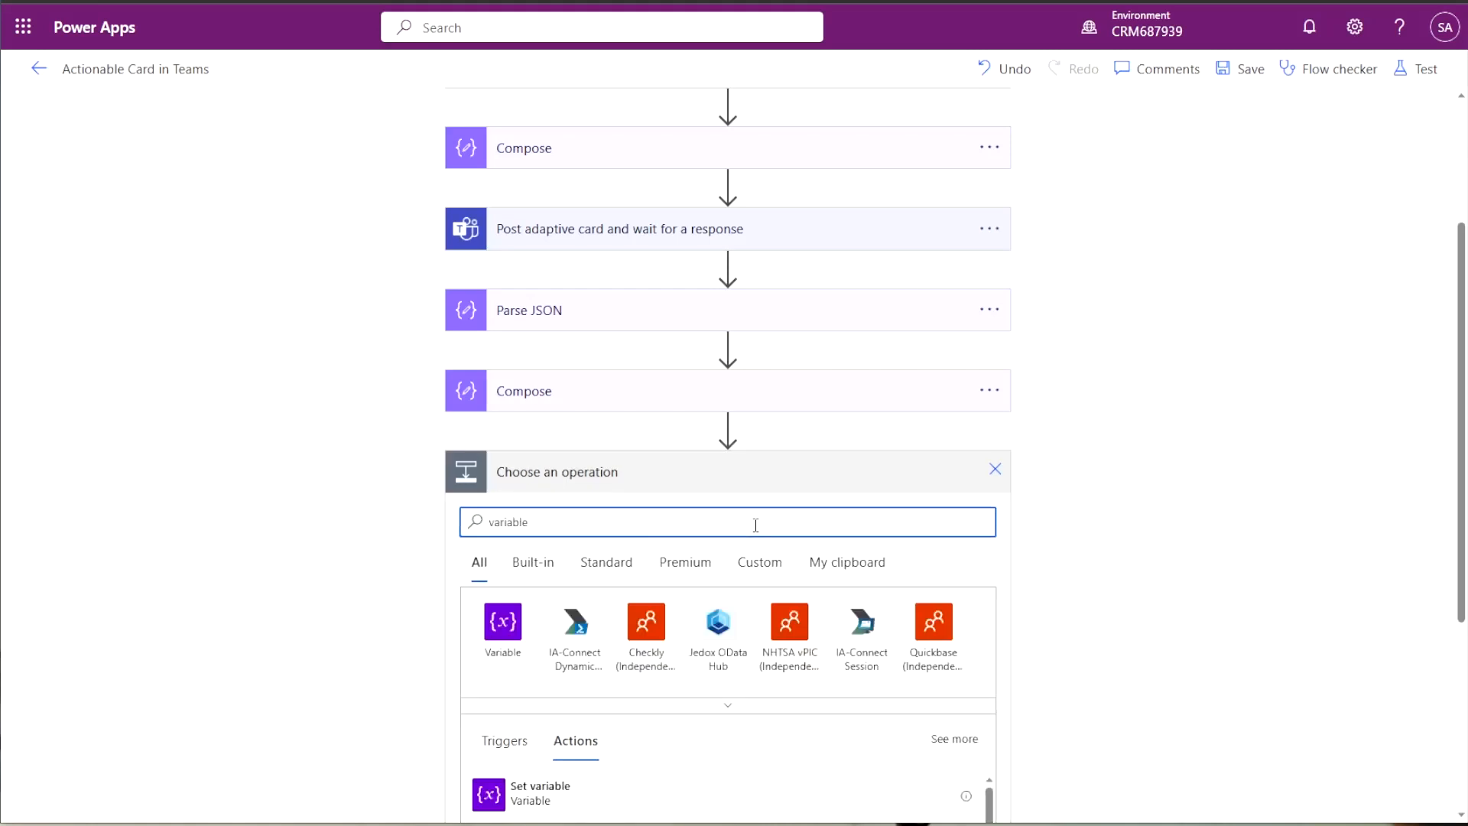
scroll(321, 573, down, 4)
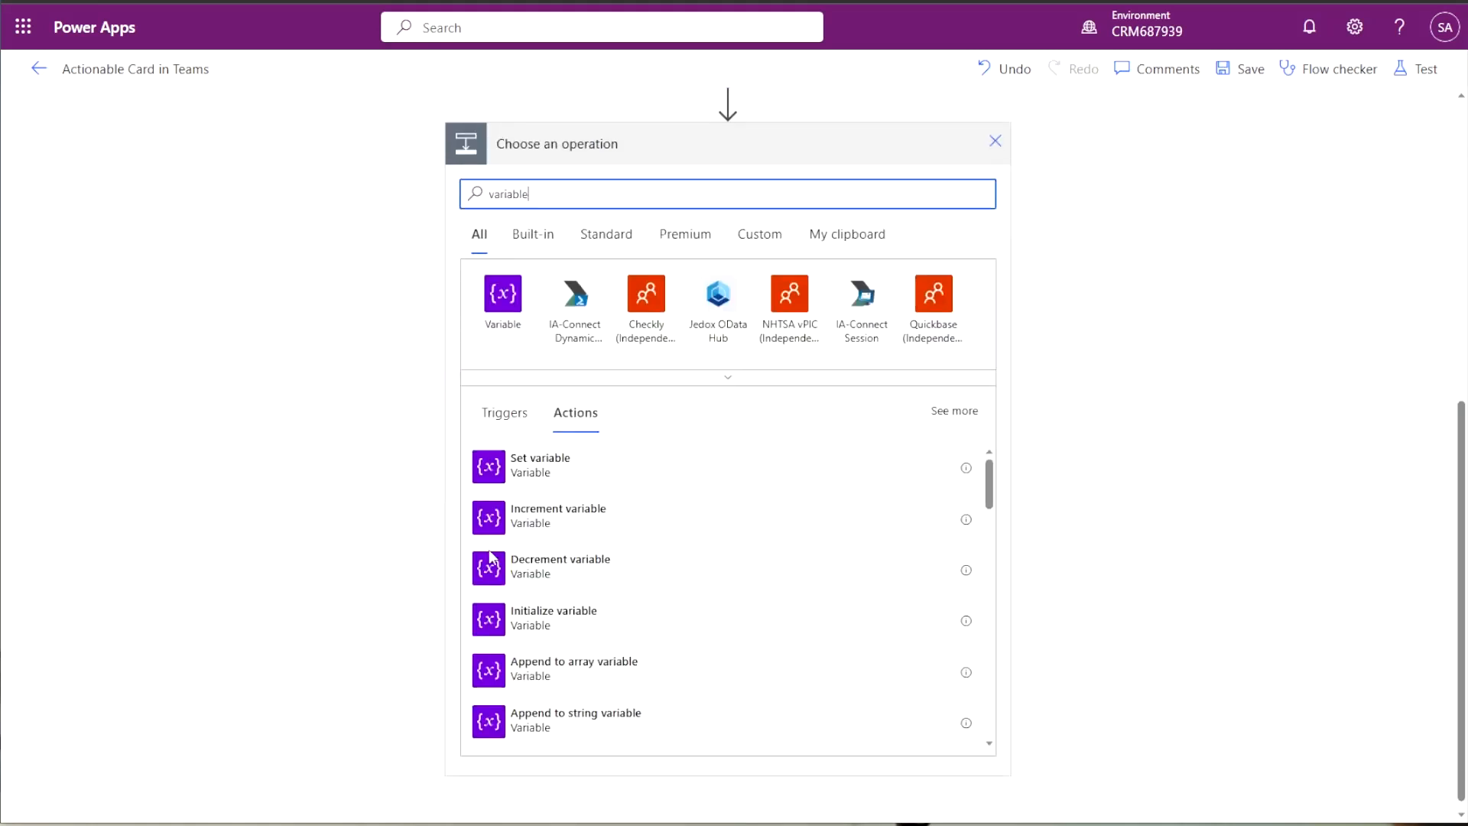
click(585, 480)
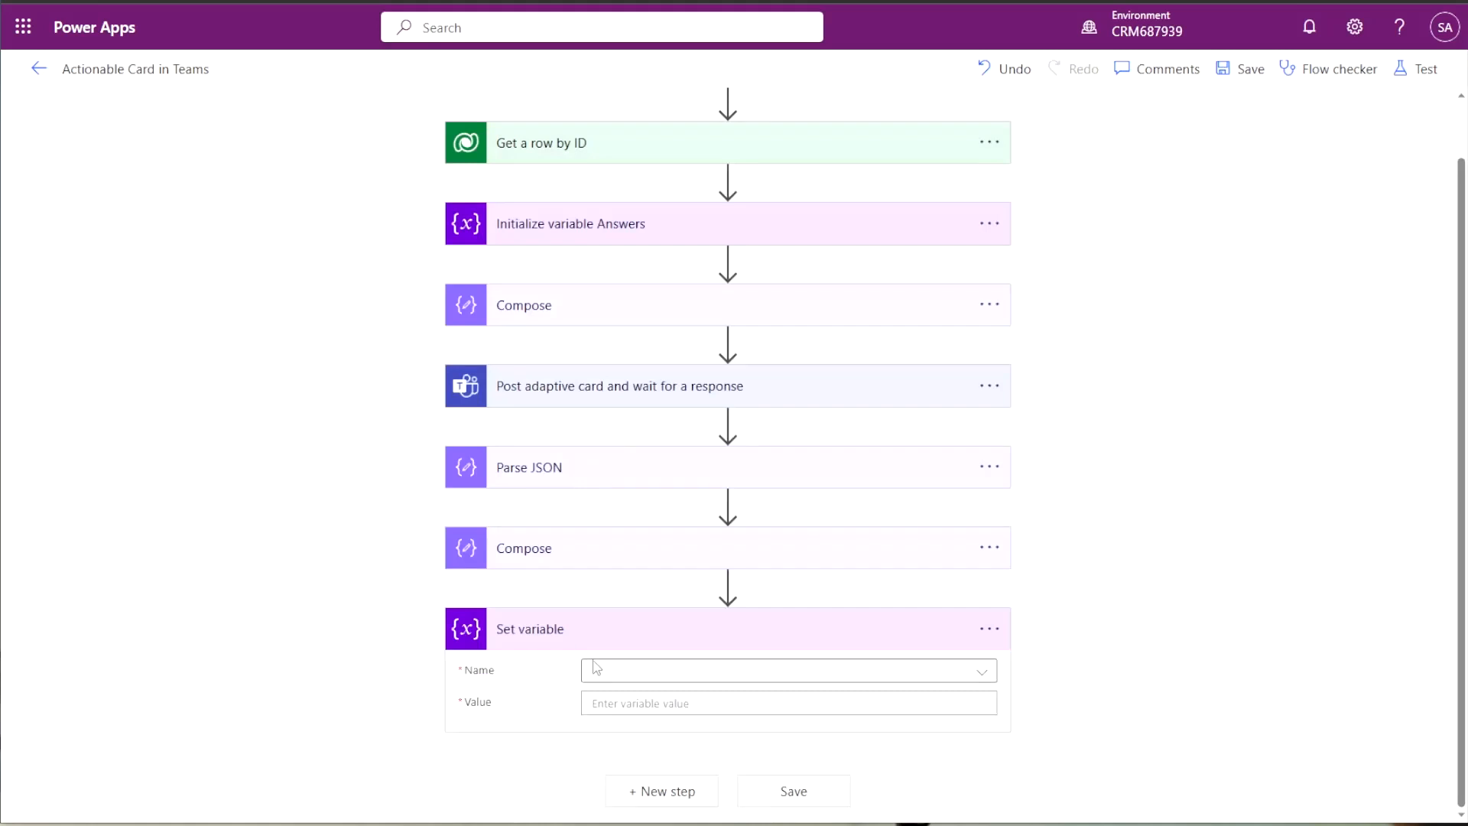
click(652, 672)
click(659, 742)
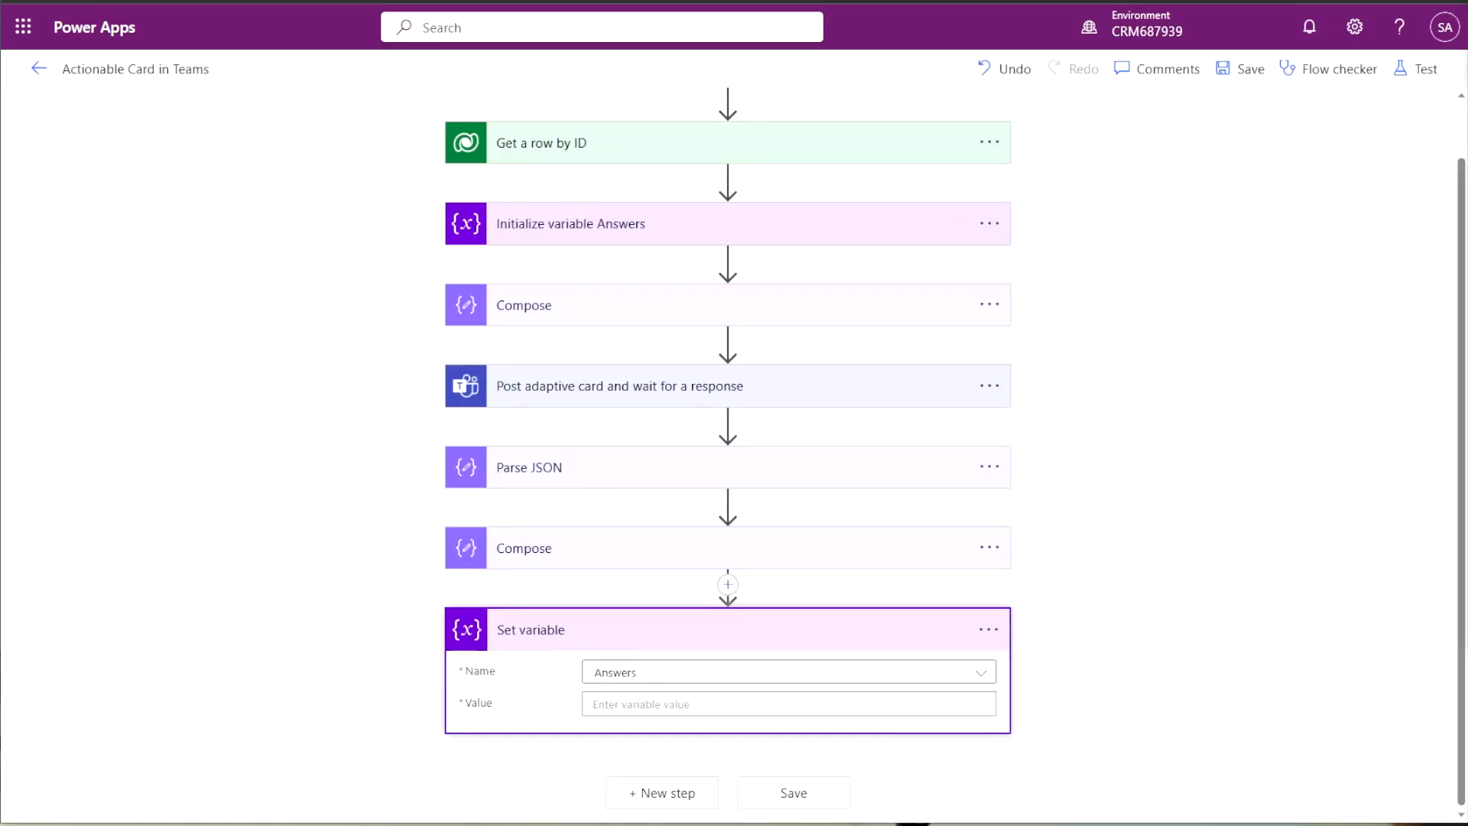
Paste the split() expression as the Value of the Set variable action for Answers.
click(739, 704)
key(ctrl+v)
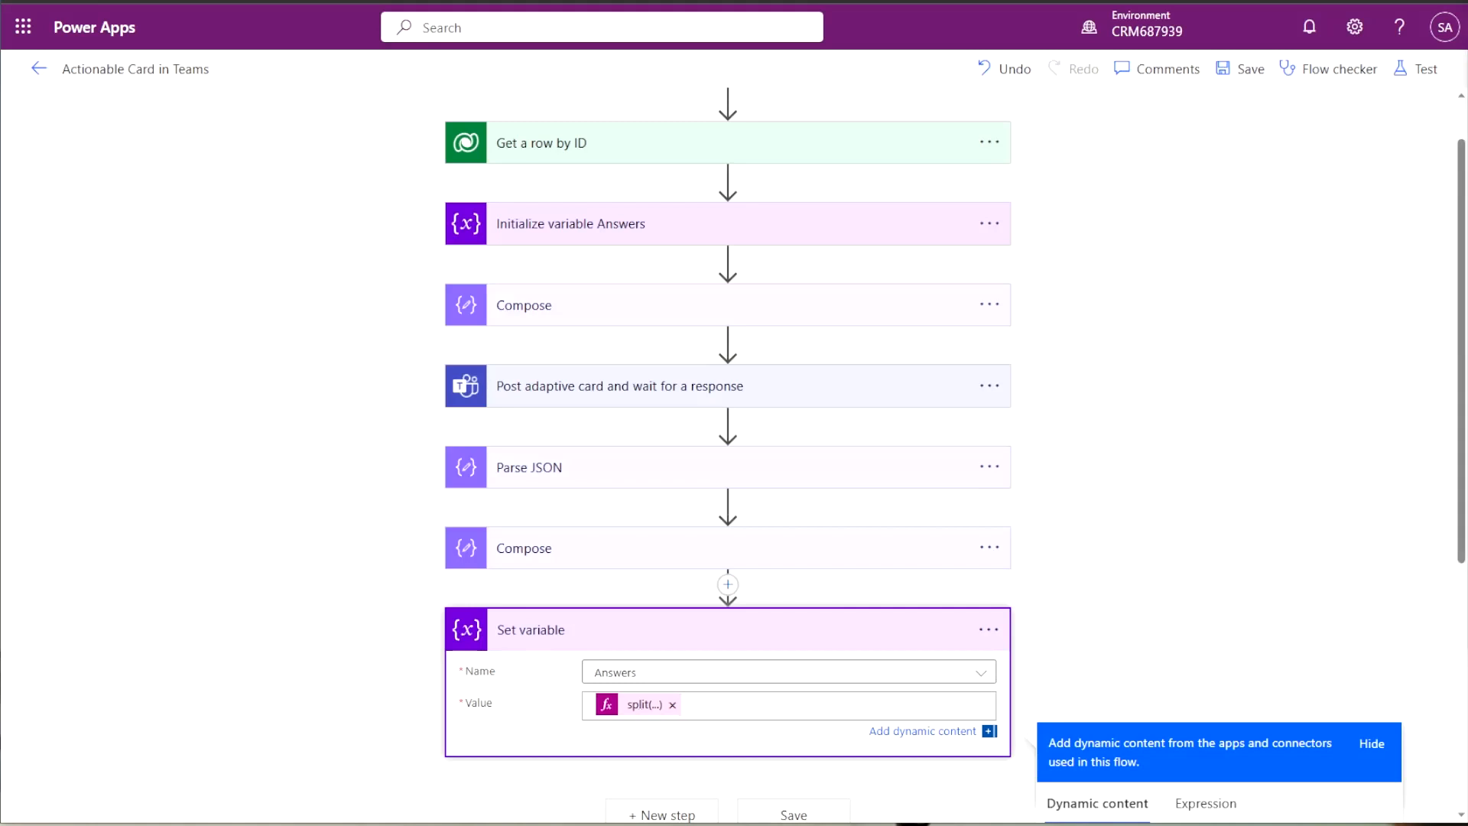
click(1175, 539)
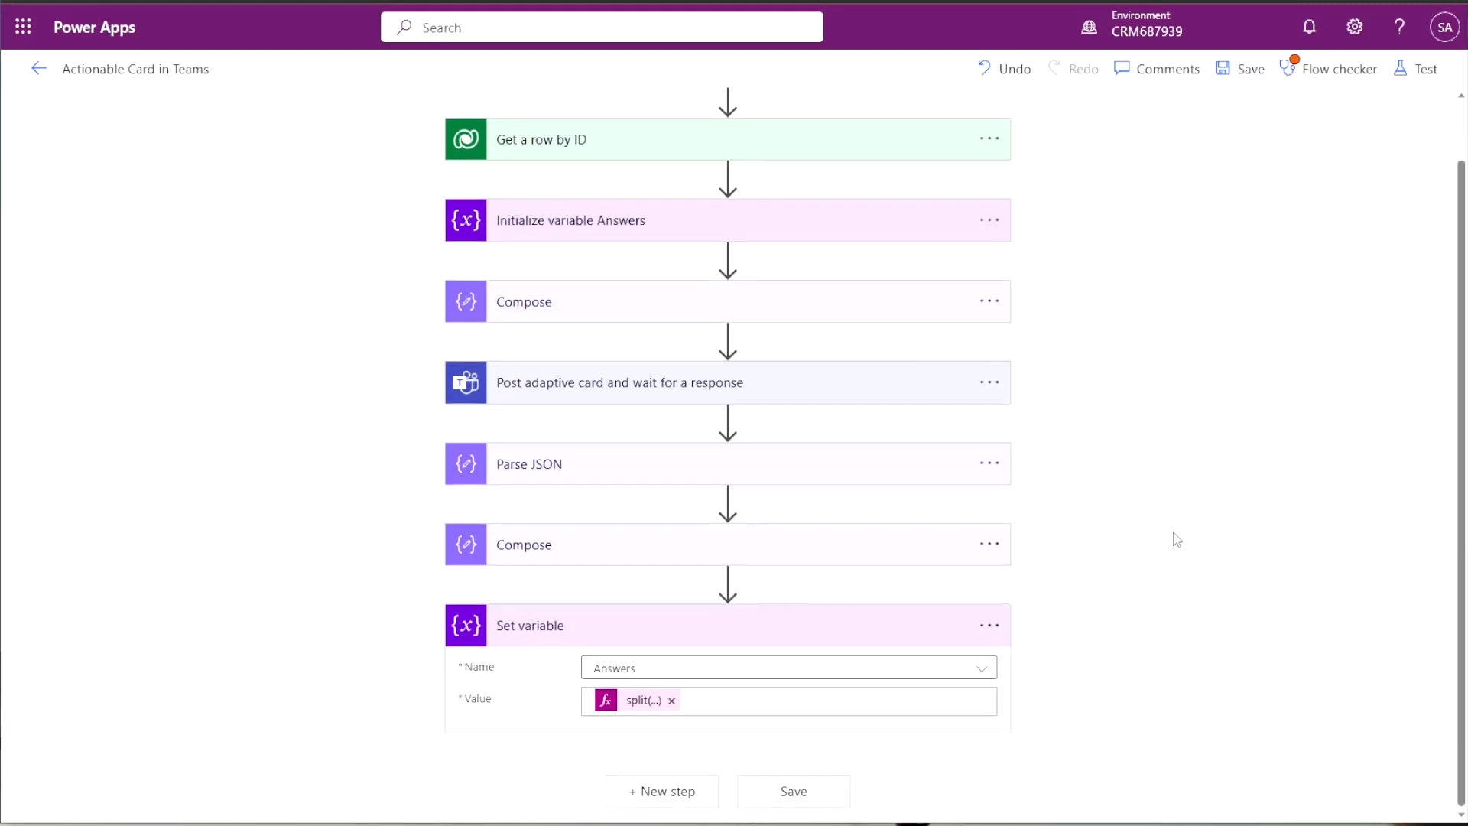
Add an Apply to each loop after Set variable and paste the Answers variable as the output it iterates over.
click(667, 792)
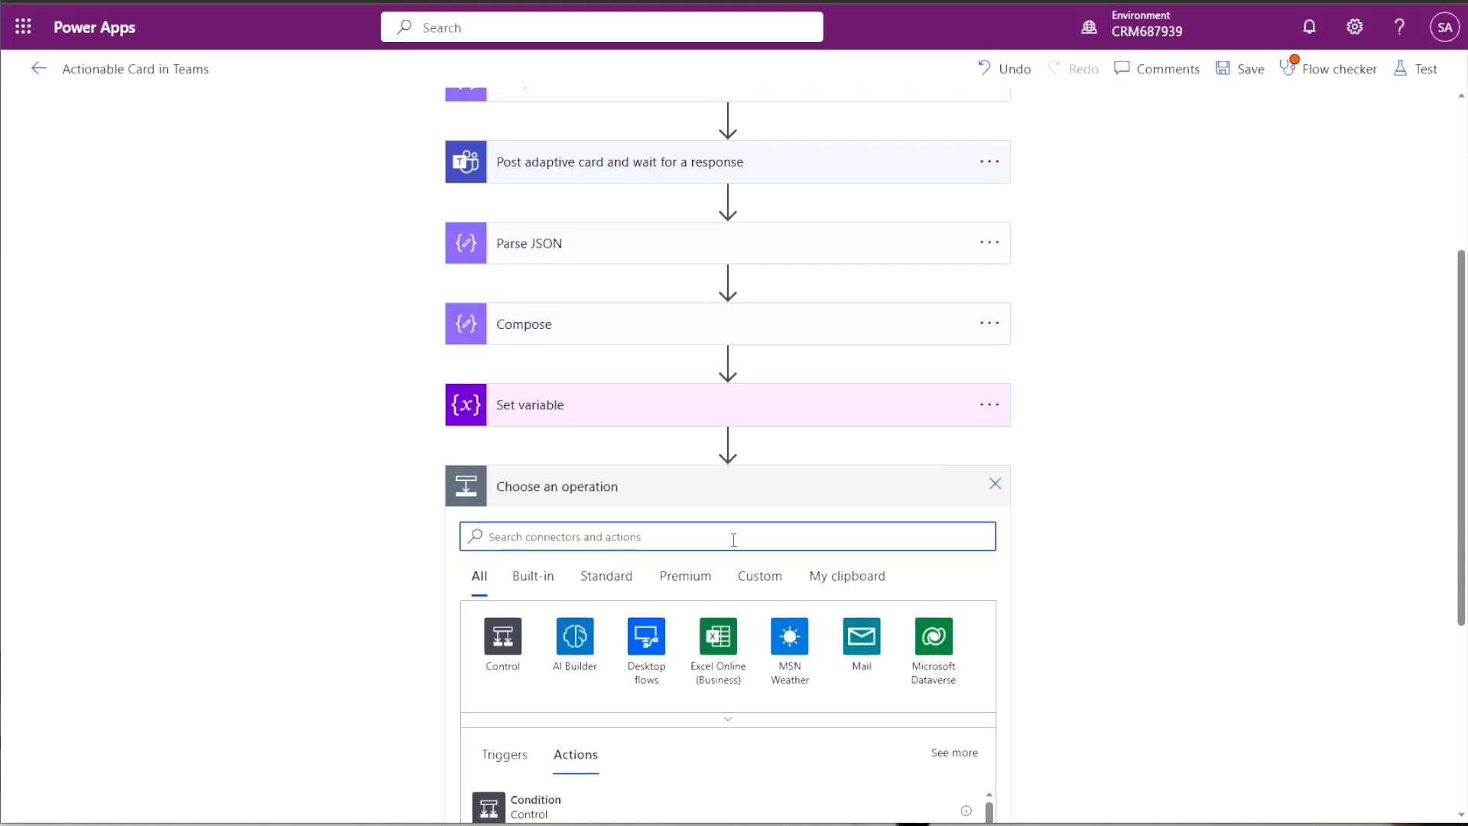
text(apply to each)
scroll(1140, 550, down, 2)
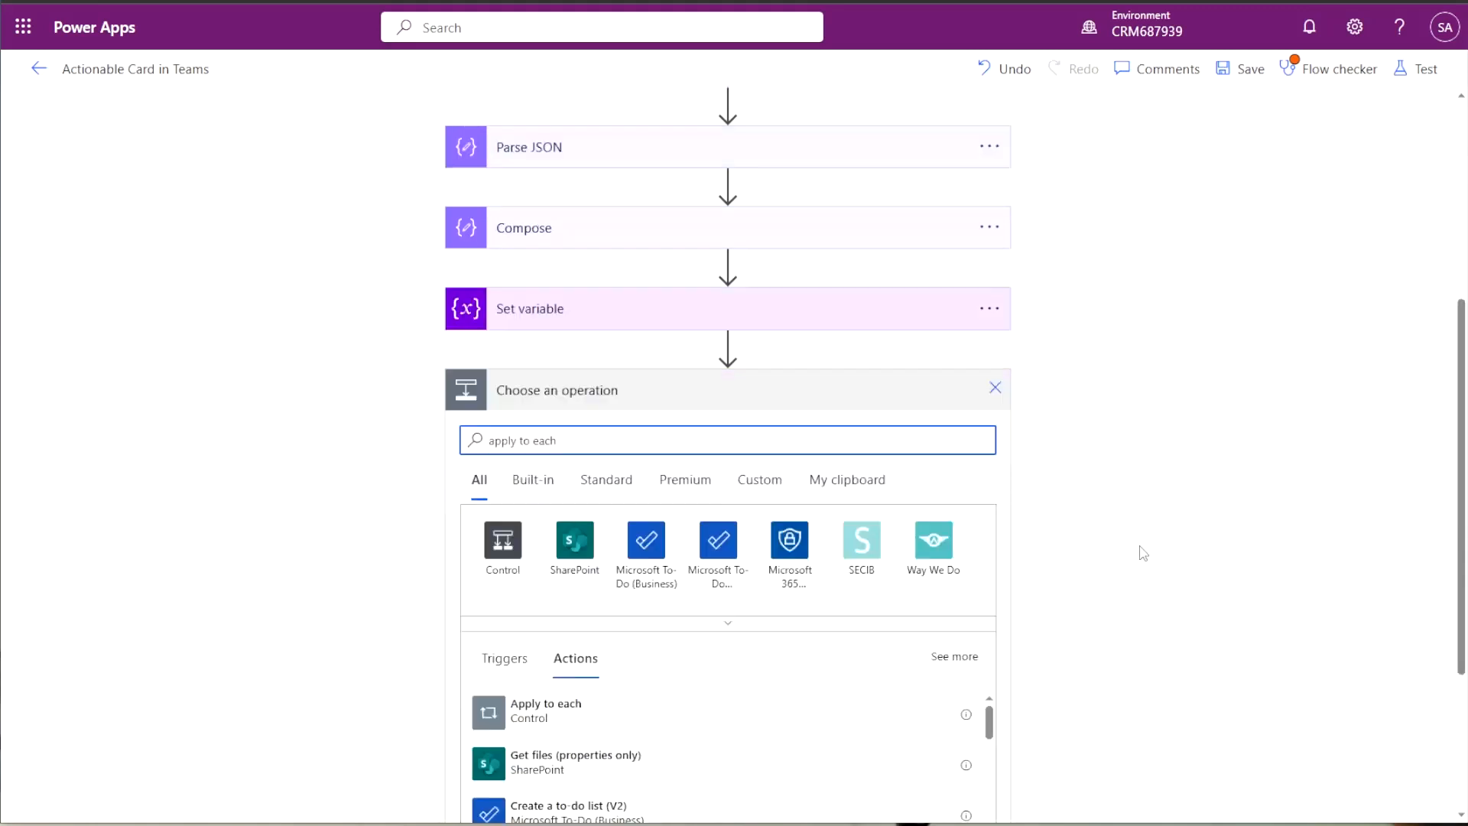
click(600, 692)
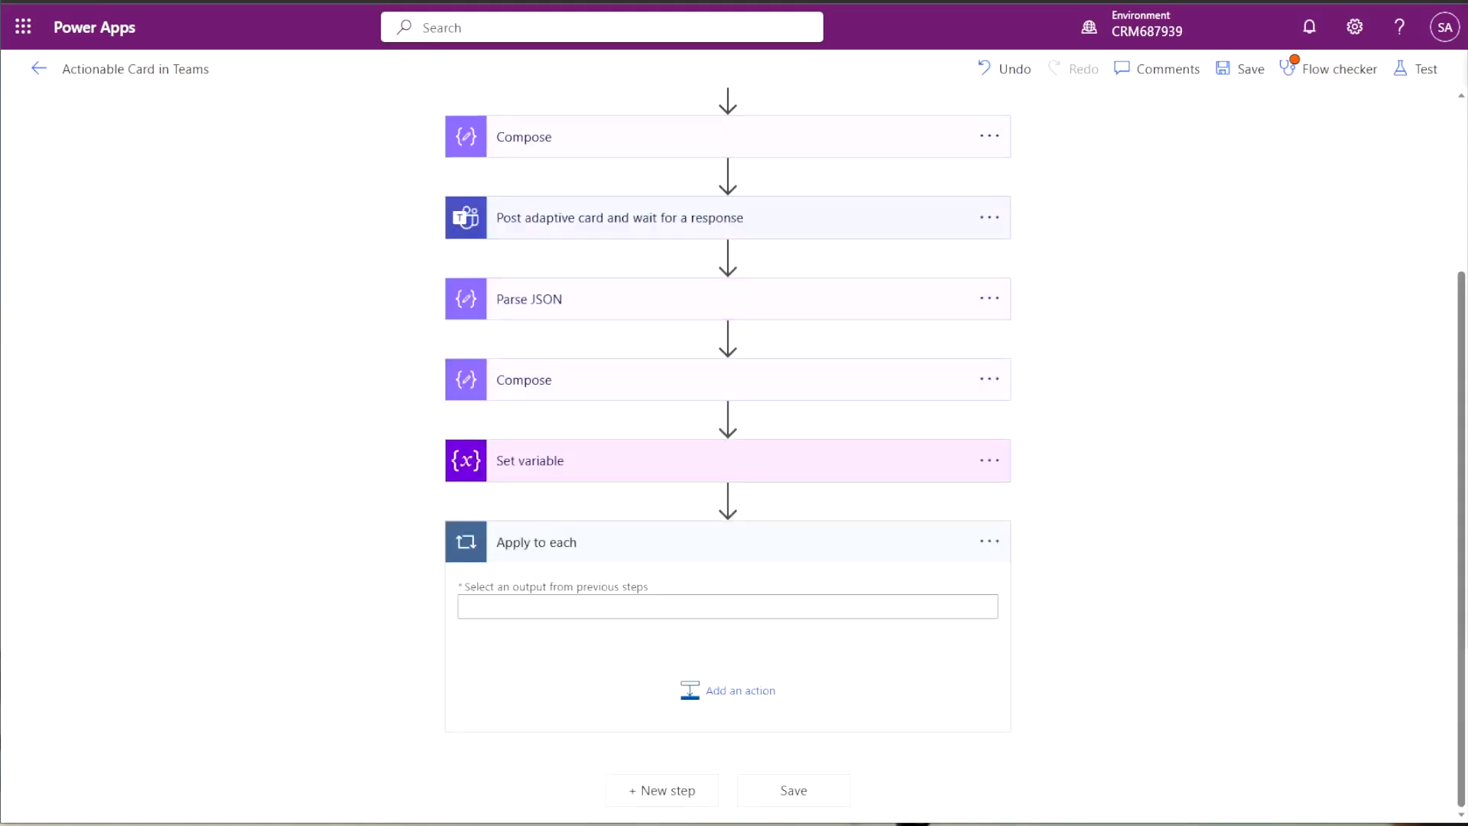
click(691, 610)
key(ctrl+v)
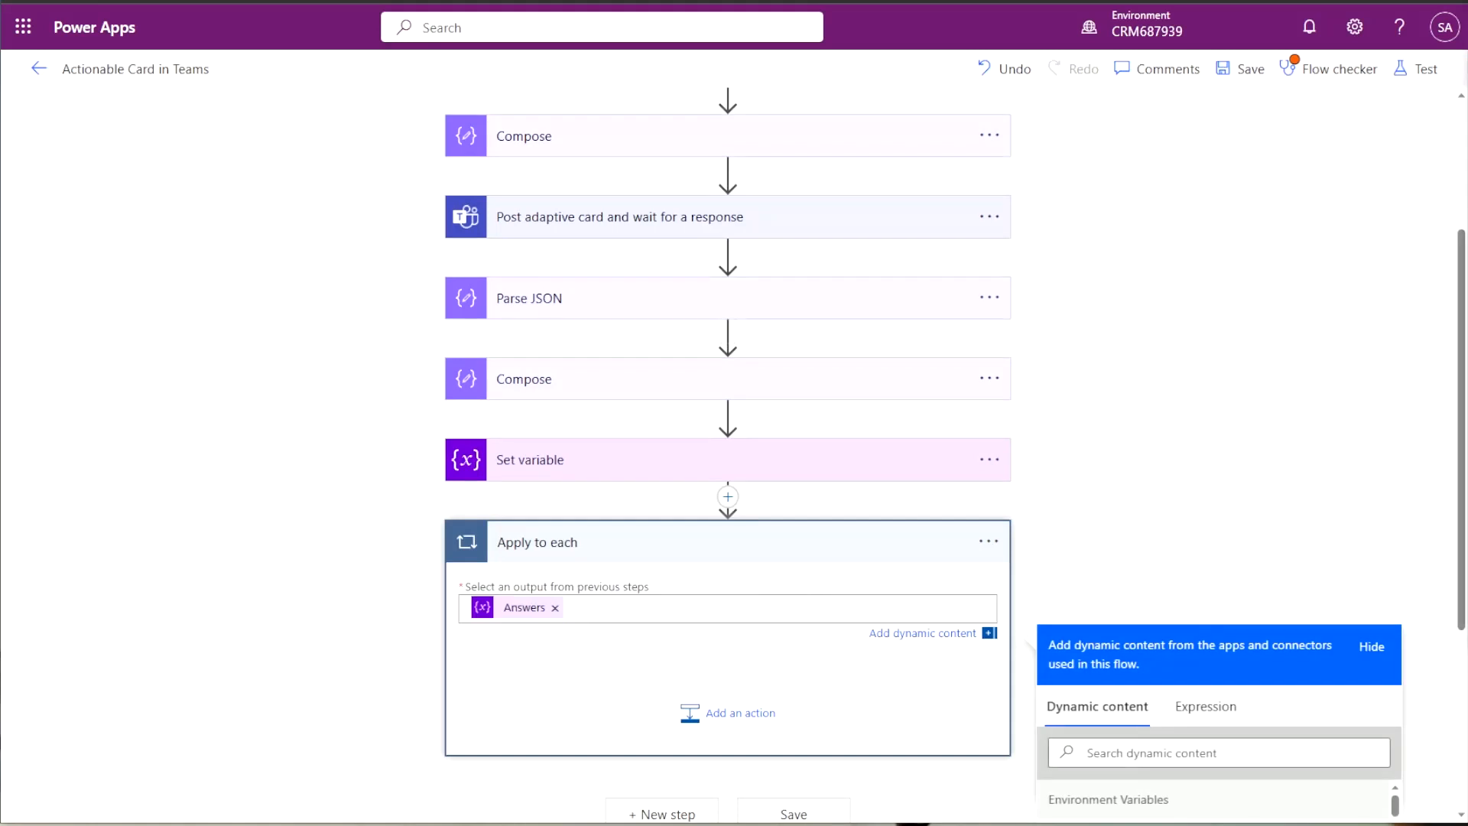
Add a Compose action inside the Apply to each loop and paste split(item(),':') as its Inputs.
click(730, 713)
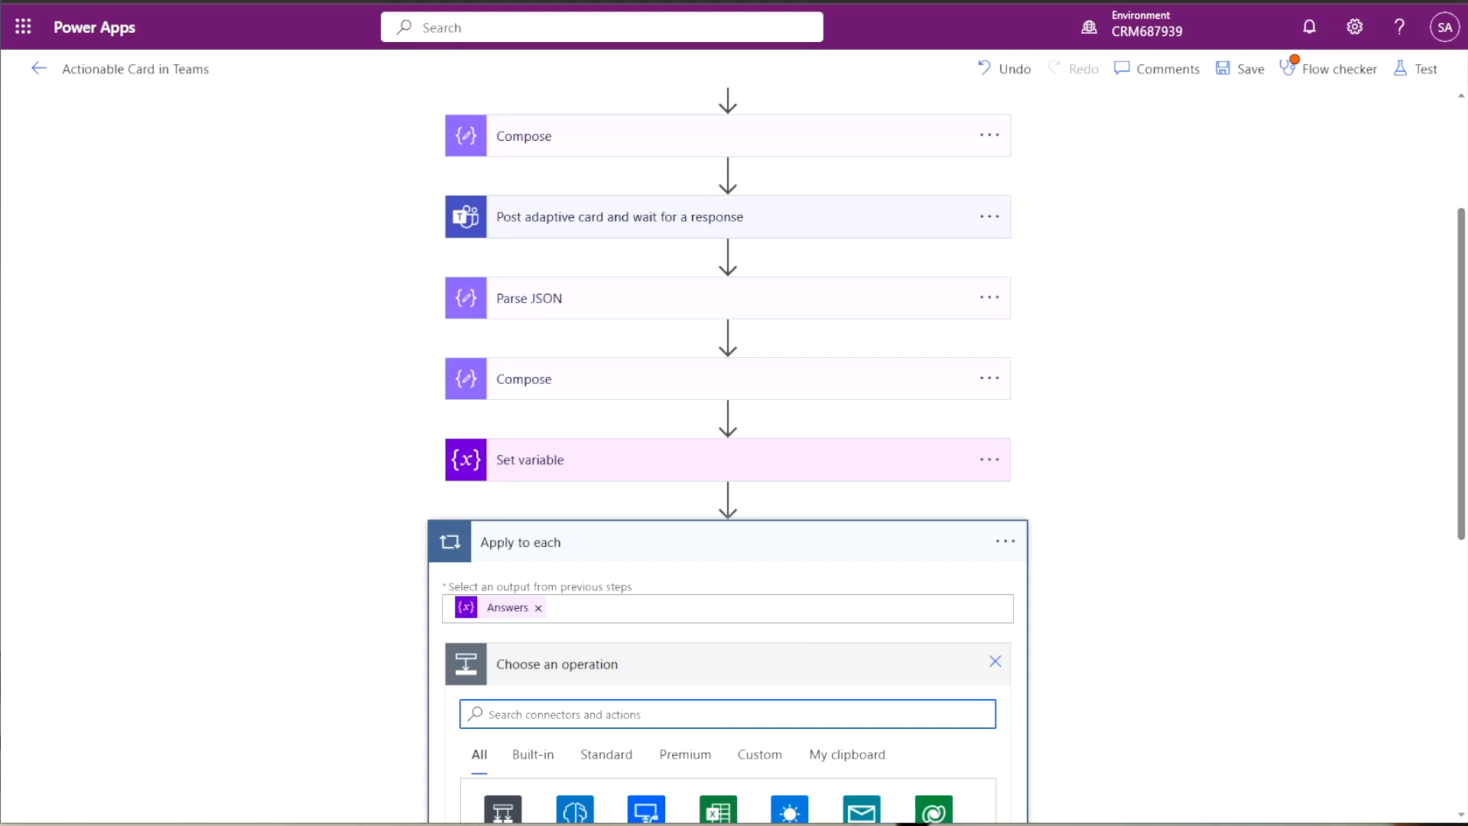
text(compose)
scroll(535, 749, down, 3)
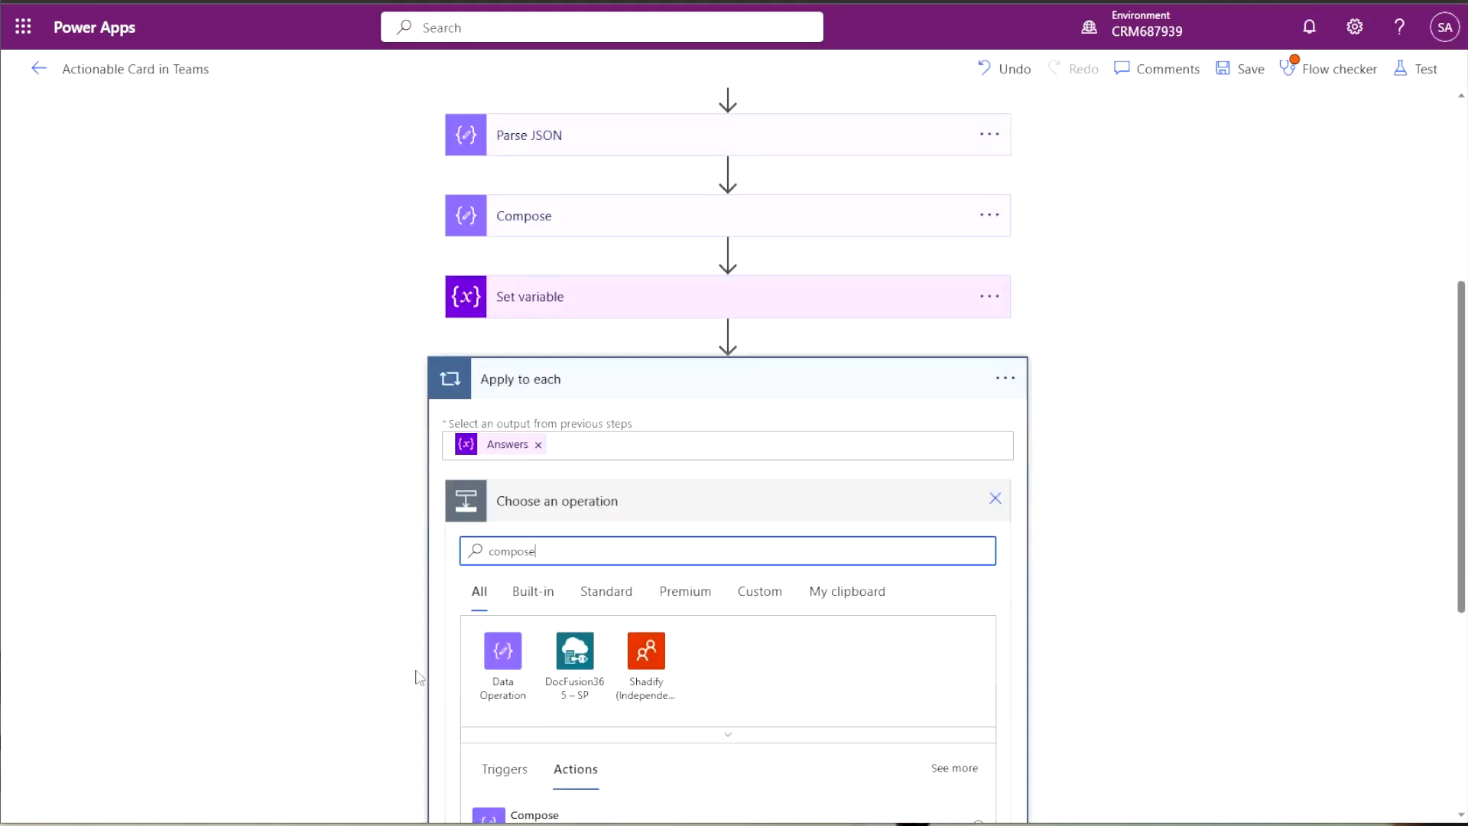
click(535, 765)
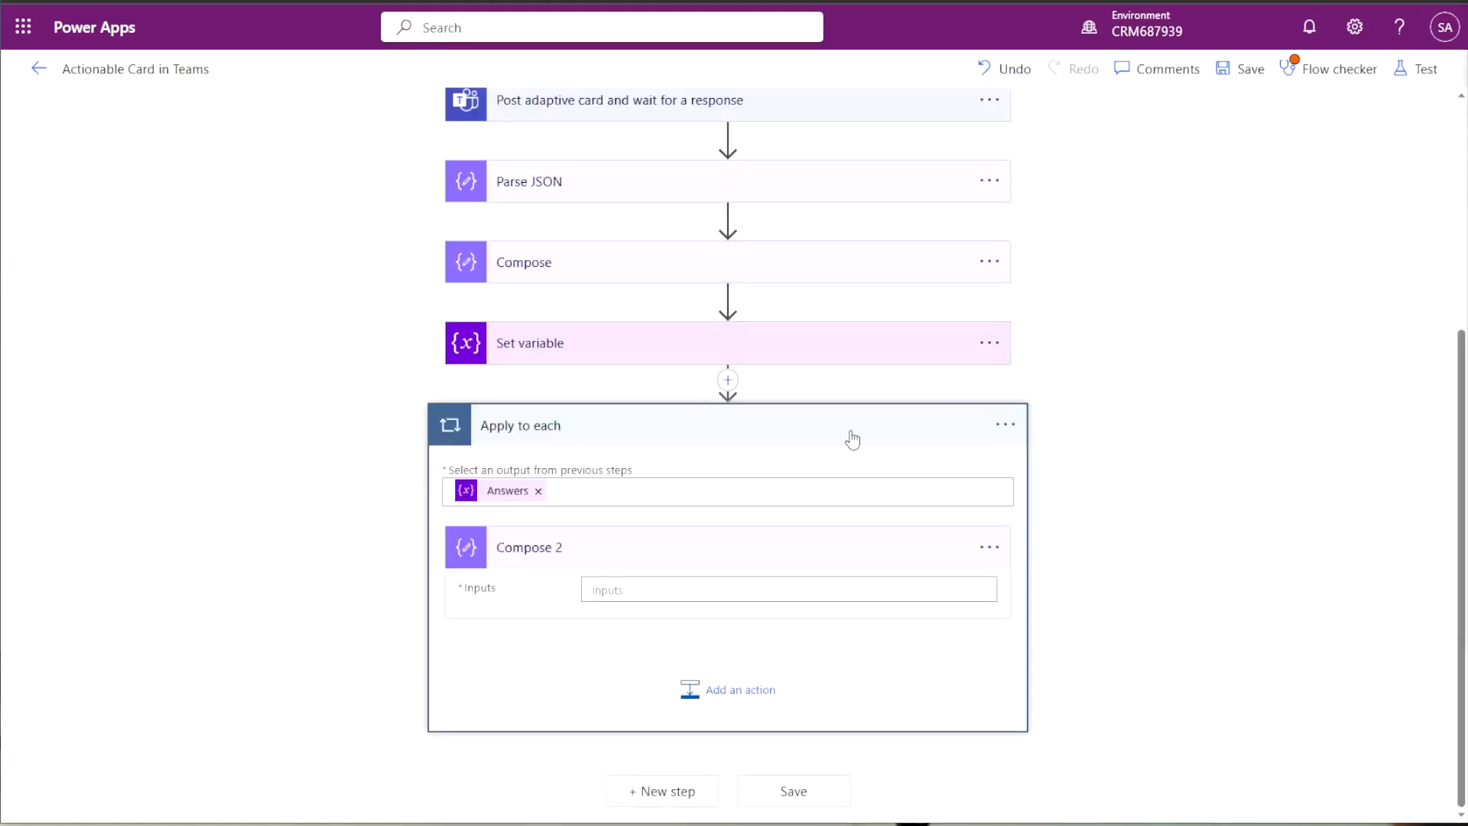
click(618, 592)
key(ctrl+v)
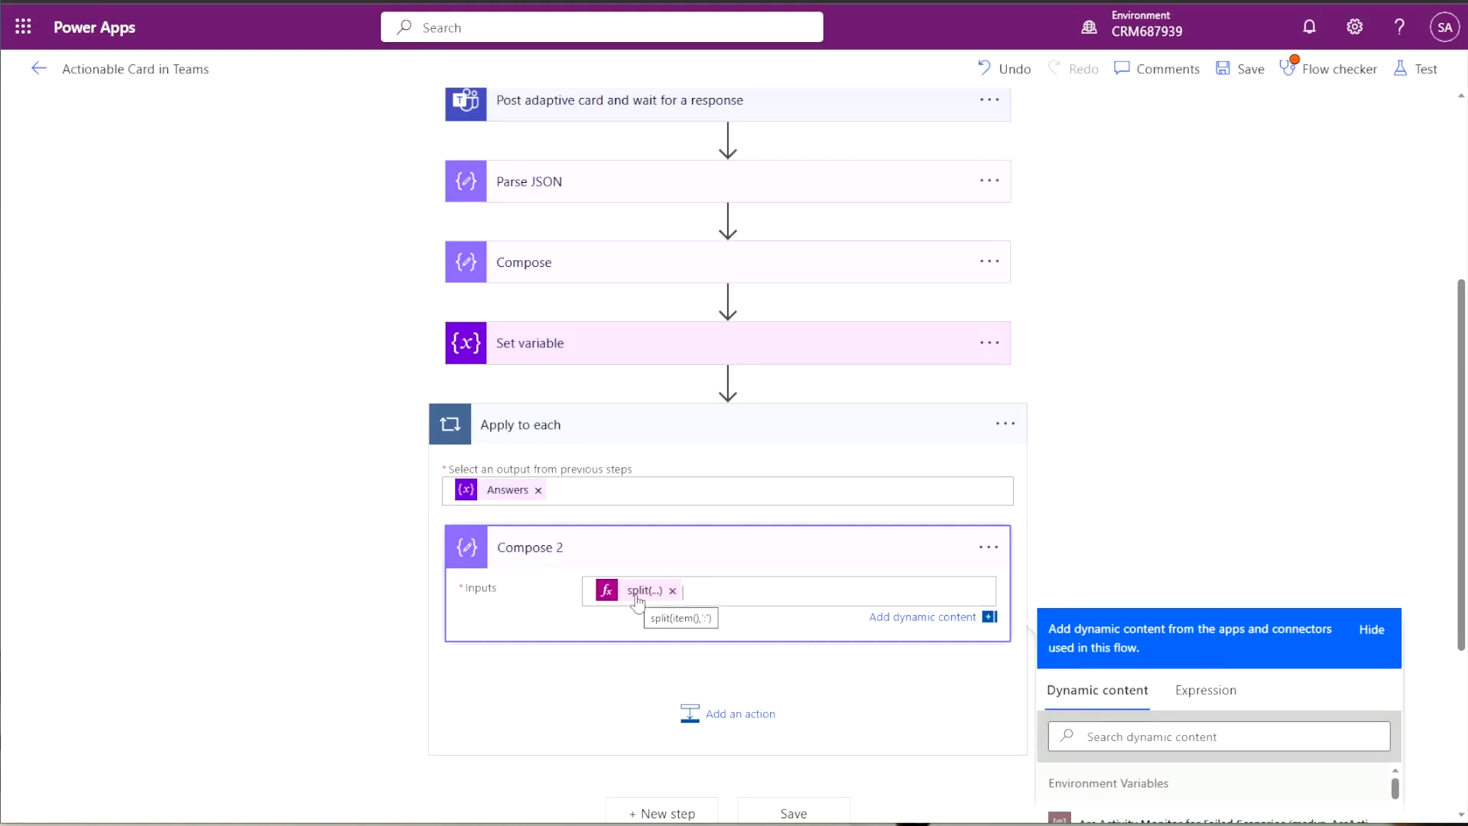
Add another Compose action after Compose 2 inside the loop and rename it to Compose request.
click(688, 712)
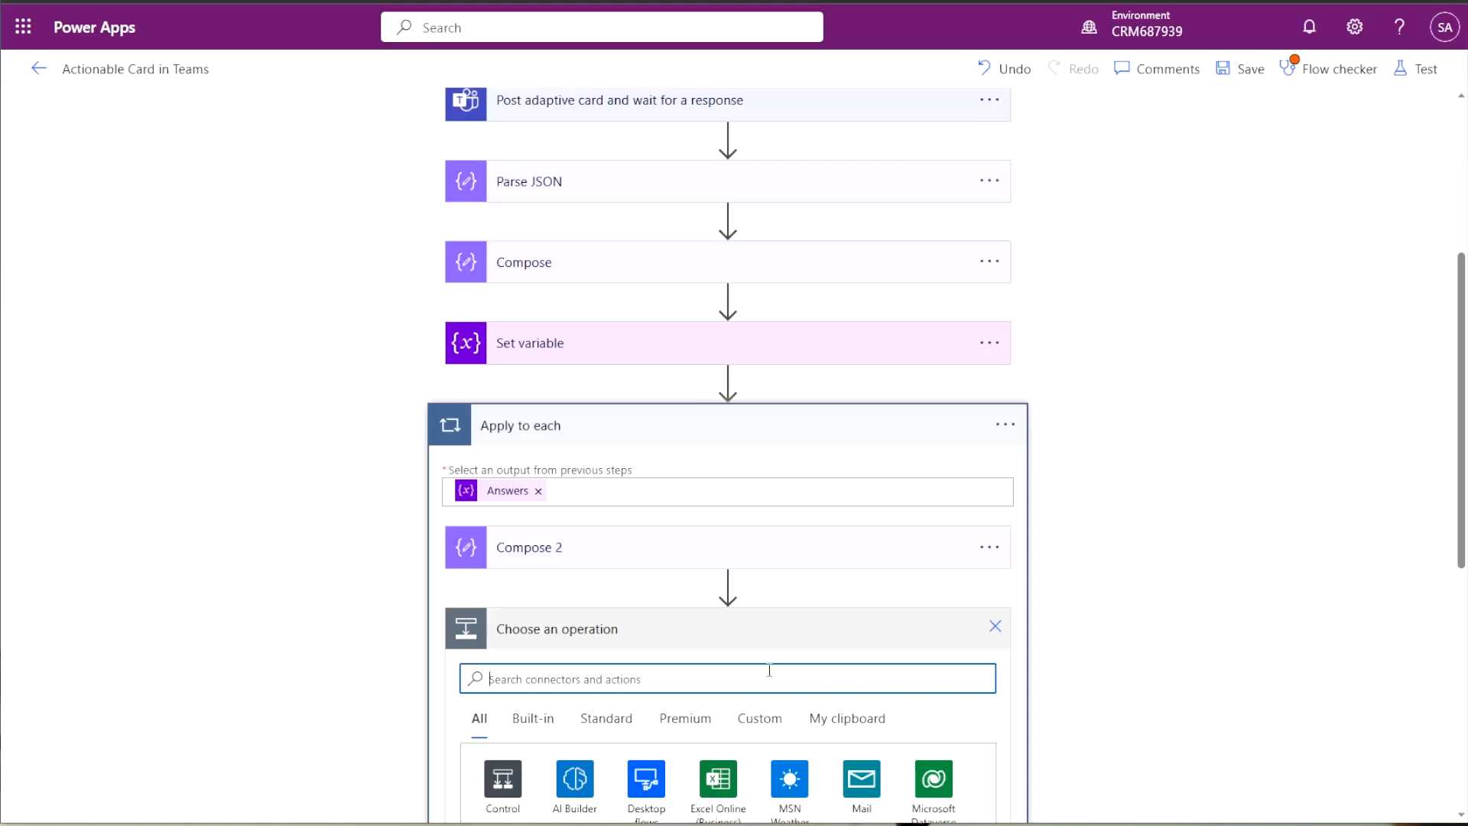
text(compose)
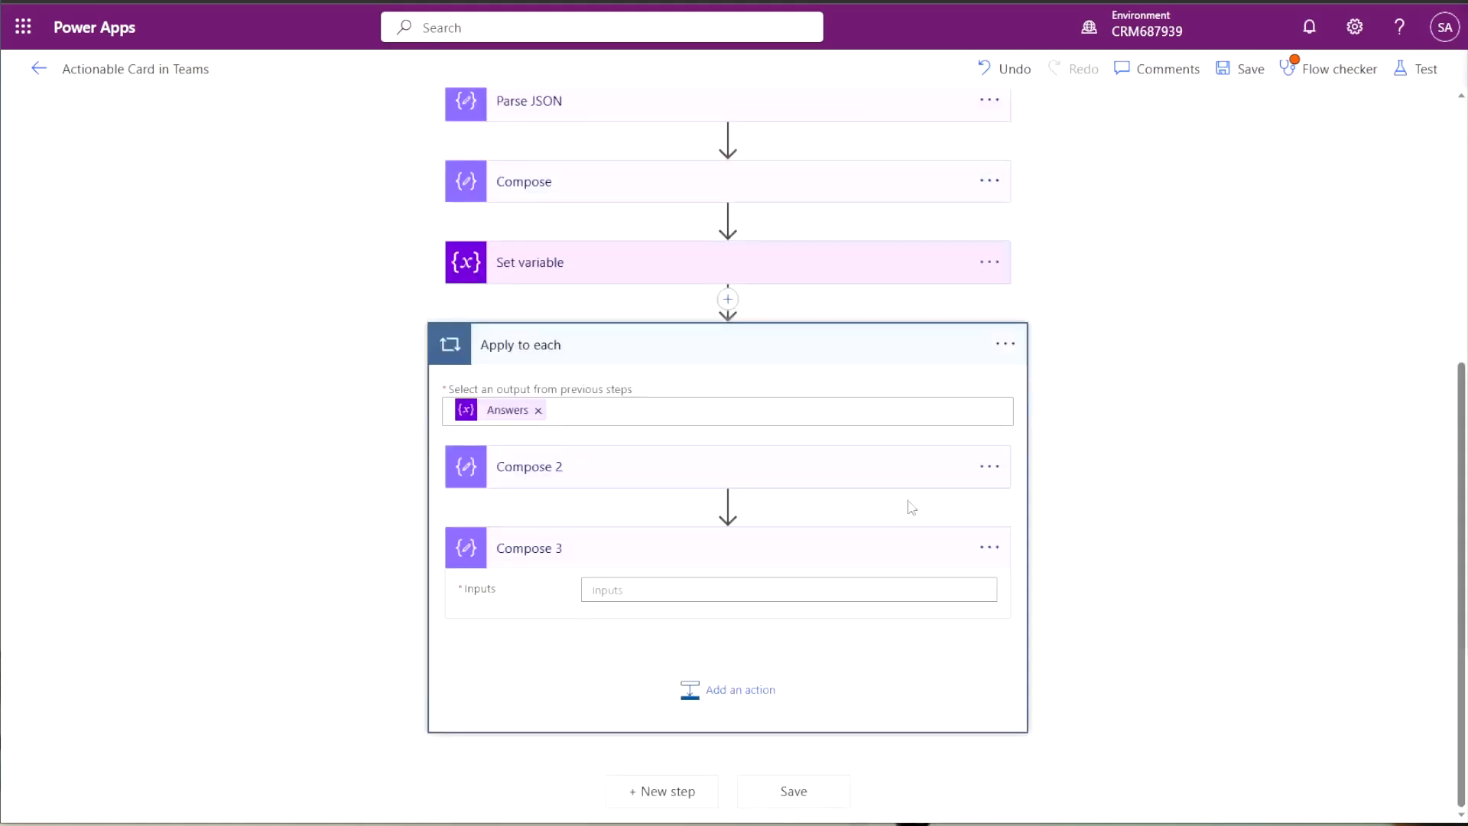
click(868, 590)
key(F2)
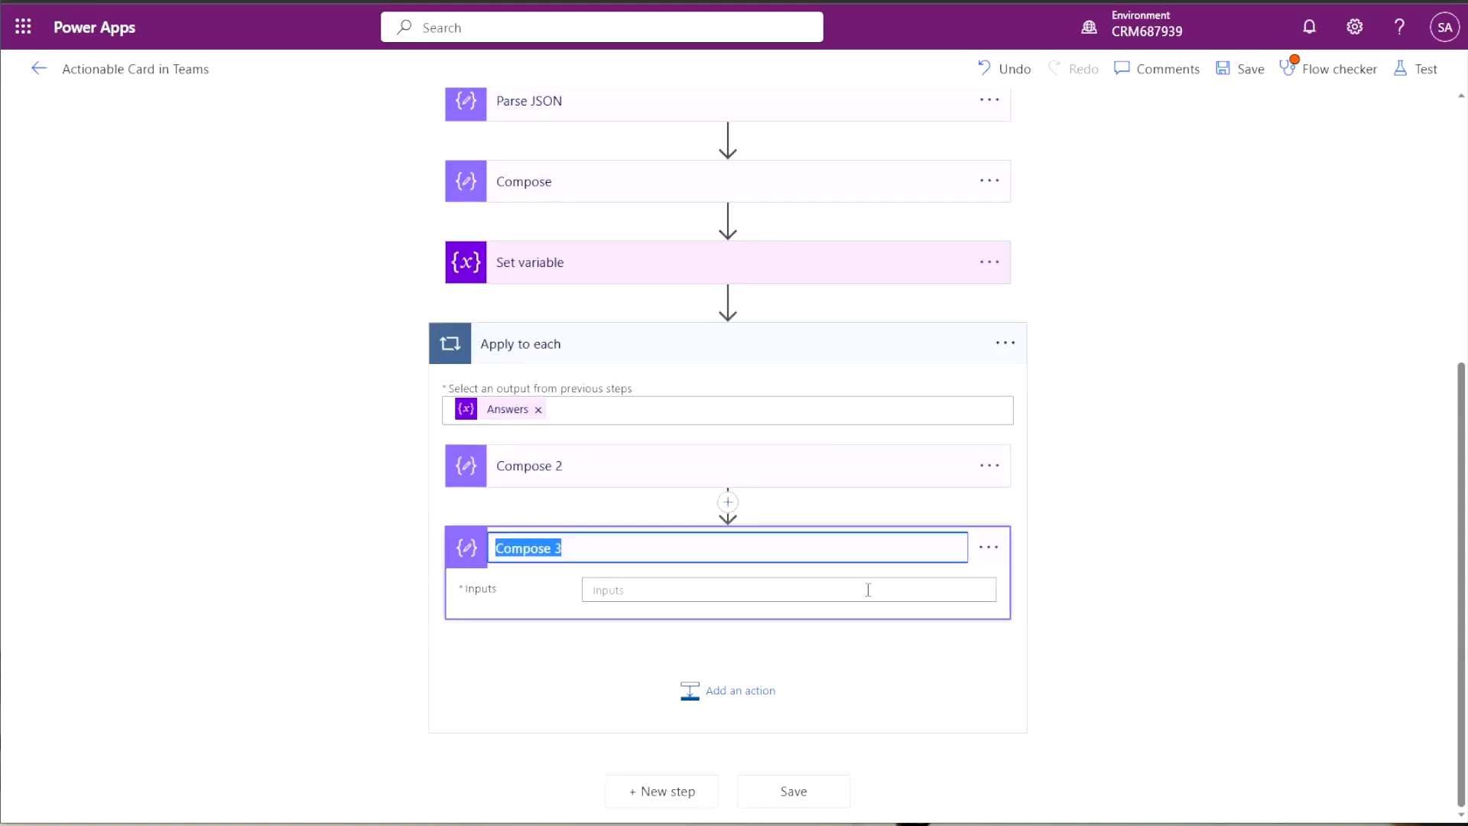
click(718, 559)
key(BackSpace)
text(req)
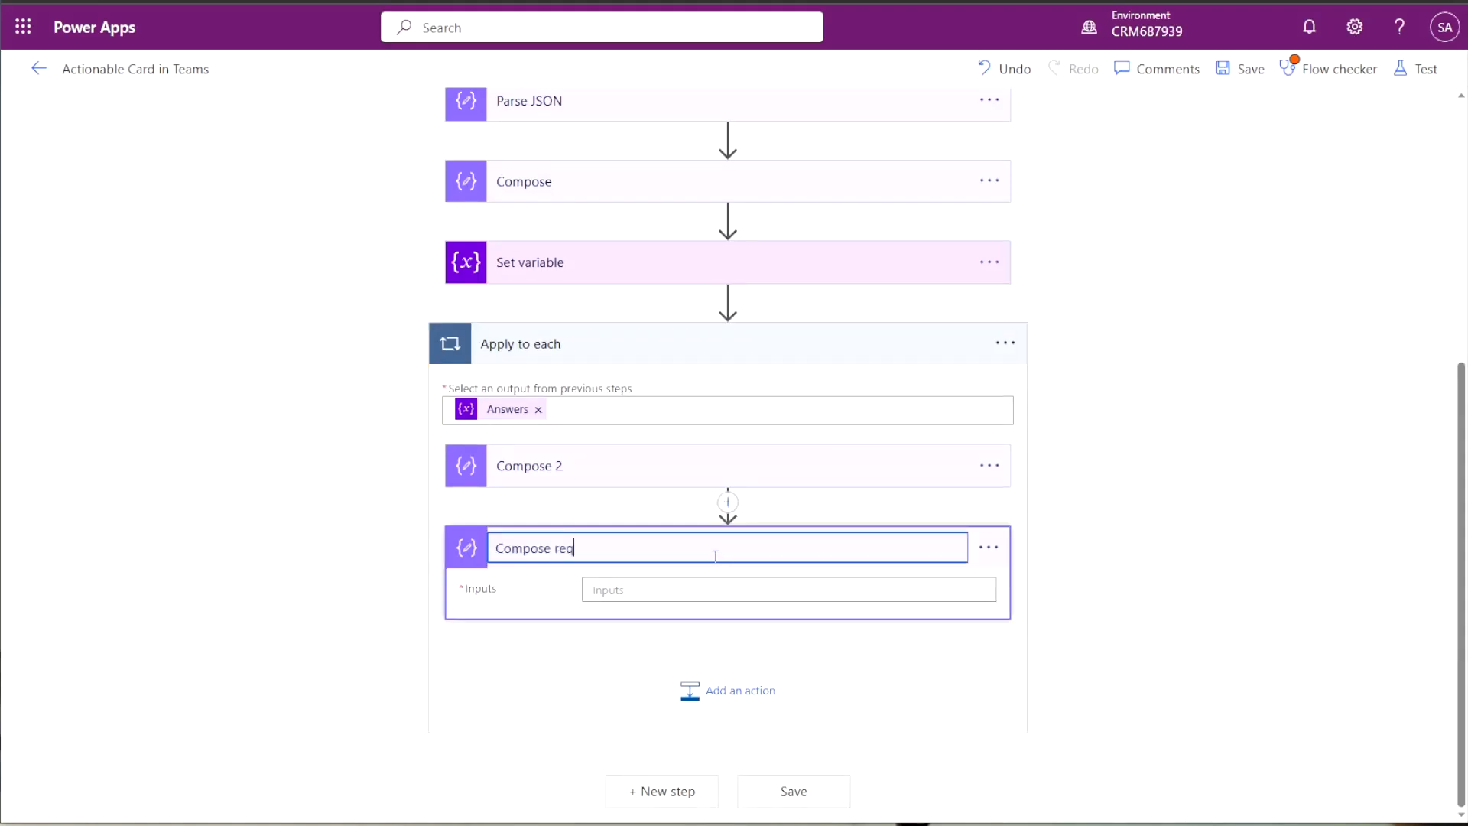
text(ueszt)
key(BackSpace)
key(BackSpace)
text(t)
Paste the replace() expression as the Inputs of Compose request.
click(694, 589)
key(ctrl+v)
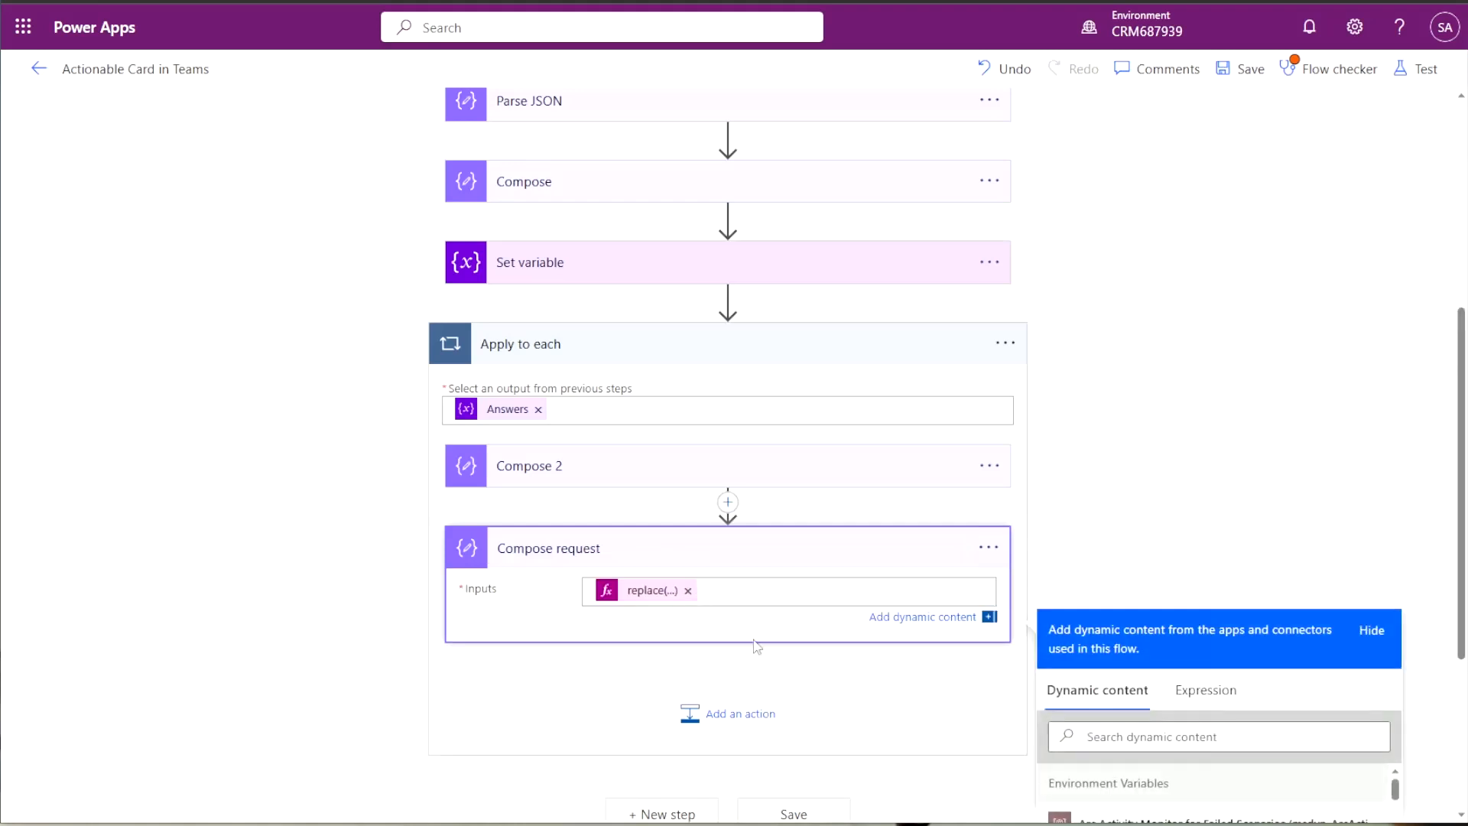
Add a further Compose action after Compose request inside the Apply to each loop.
click(704, 714)
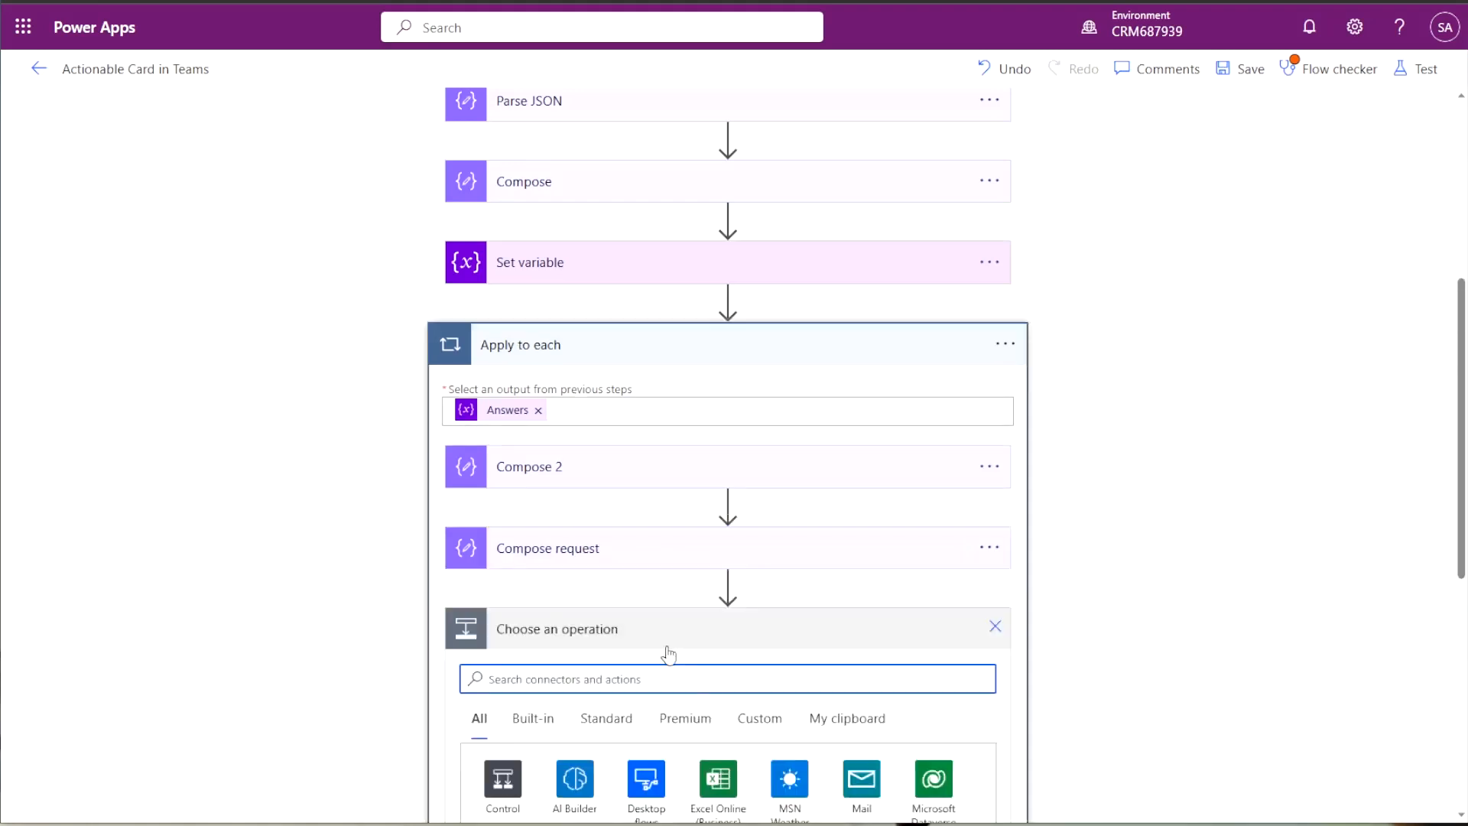
text(compose)
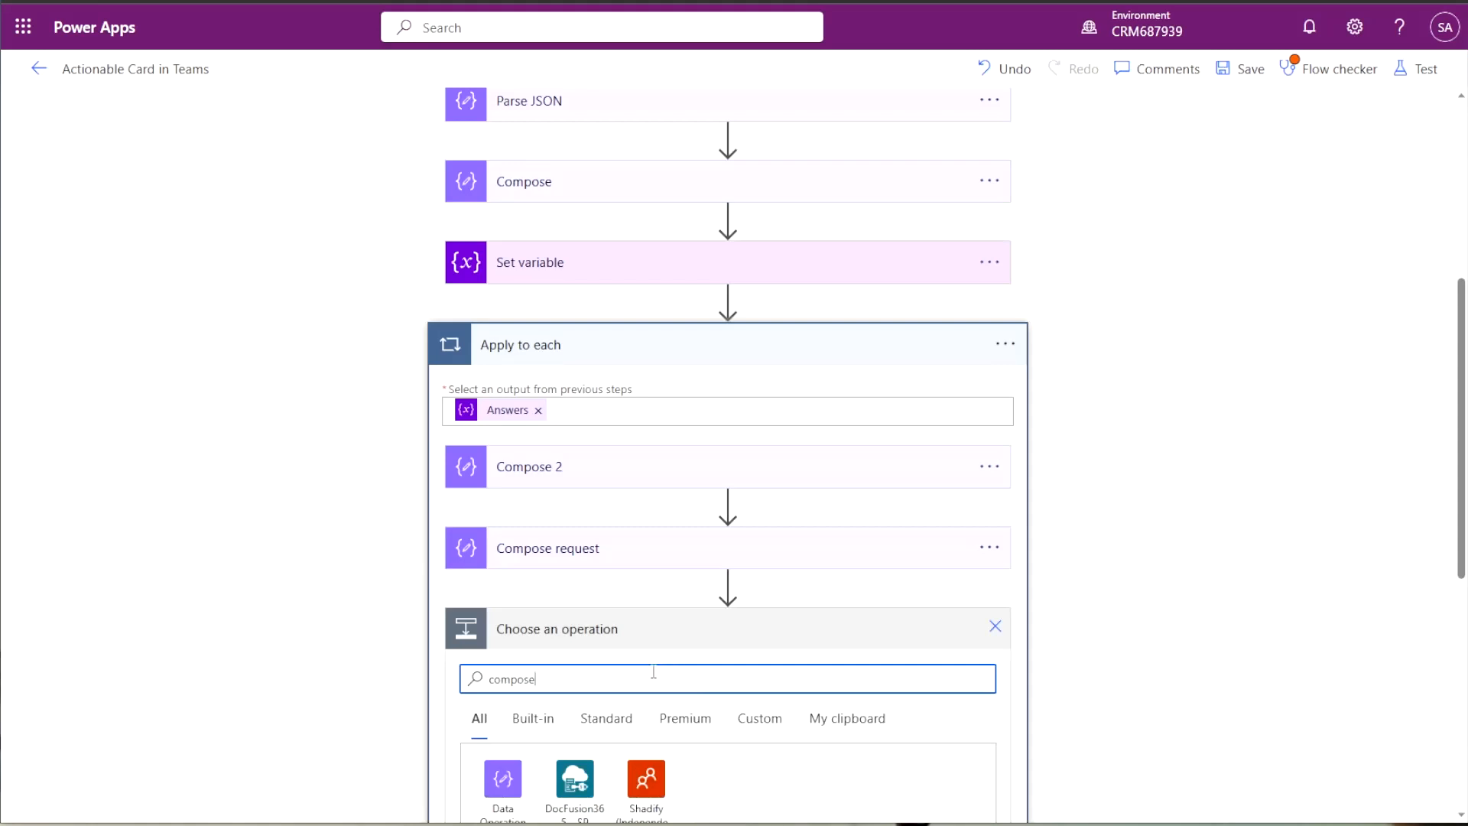
scroll(428, 730, down, 4)
scroll(428, 730, down, 2)
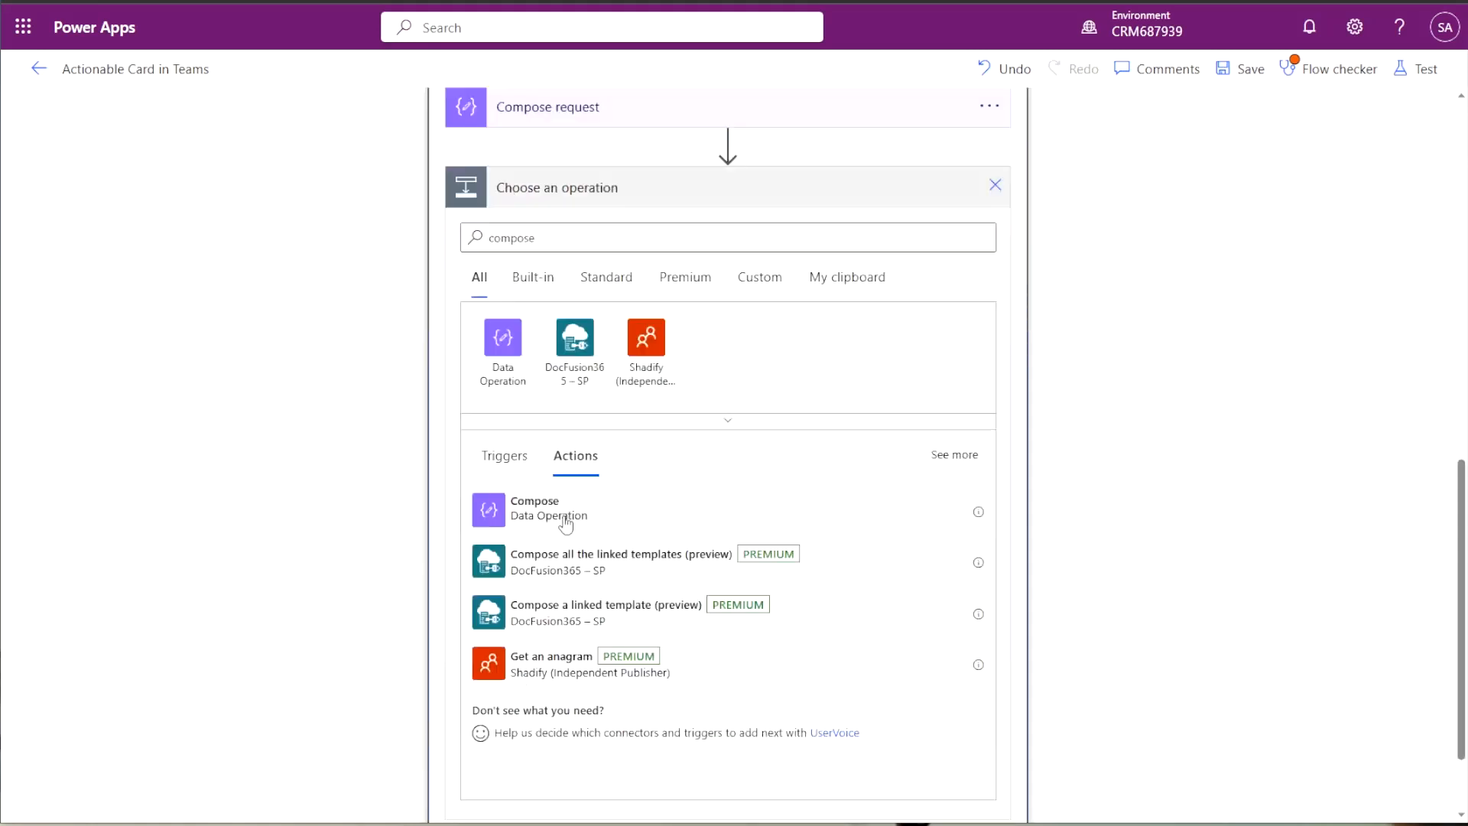
click(565, 517)
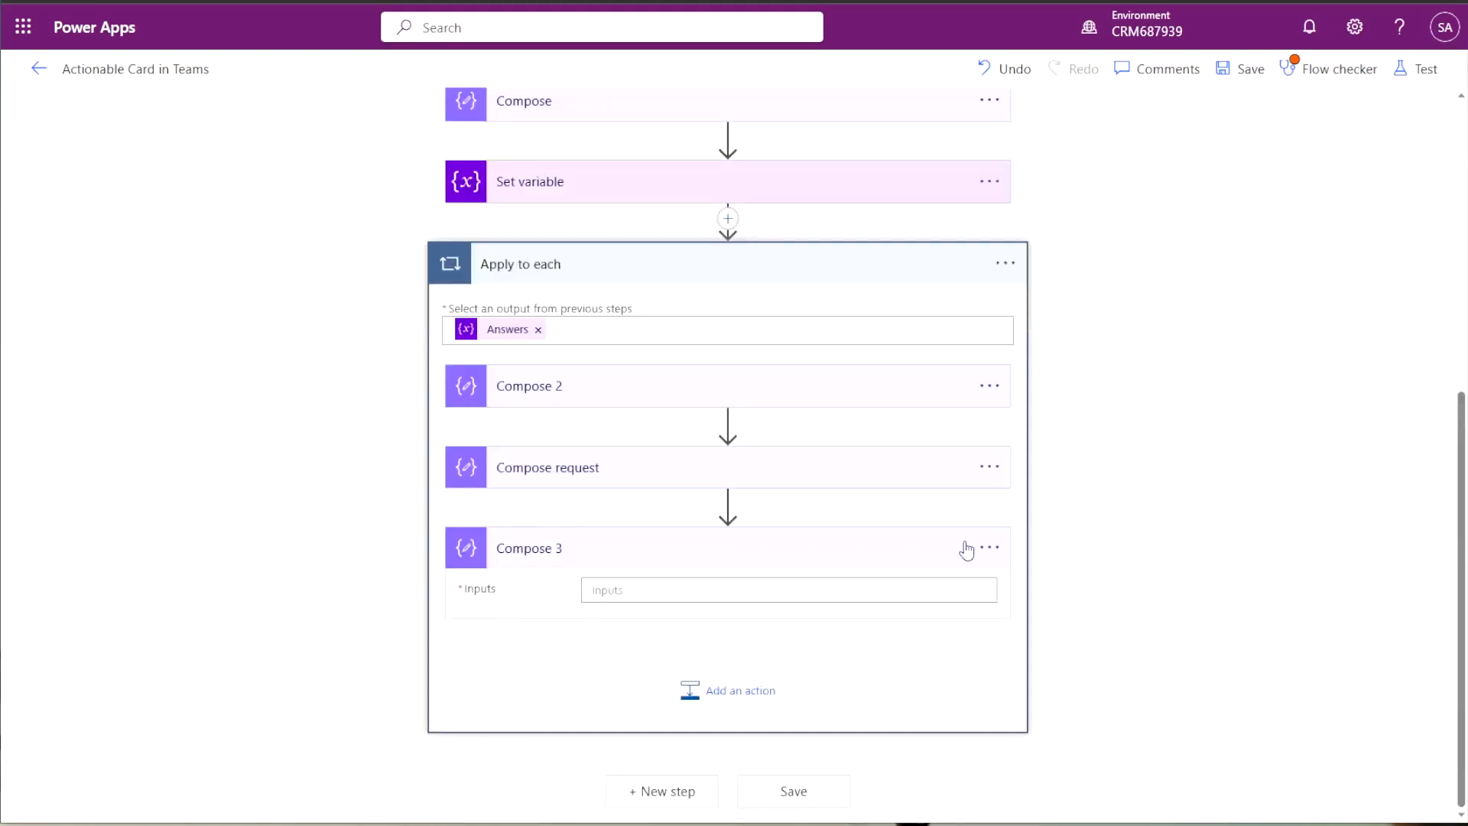
Try to rename the Compose 3 action to Compose response and paste the replace() expression as its Inputs.
click(688, 548)
key(BackSpace)
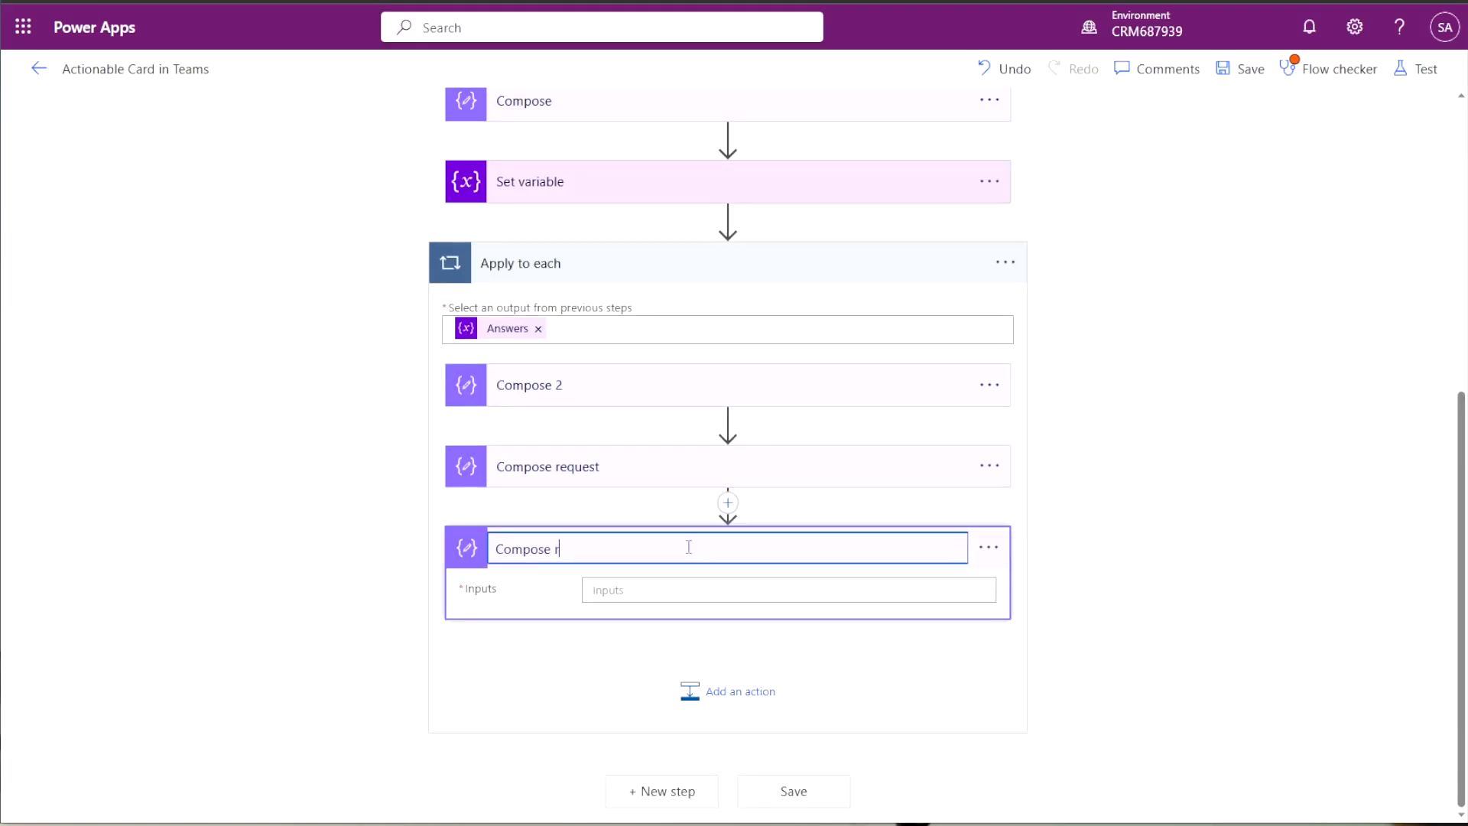
text(response)
click(736, 590)
key(ctrl+v)
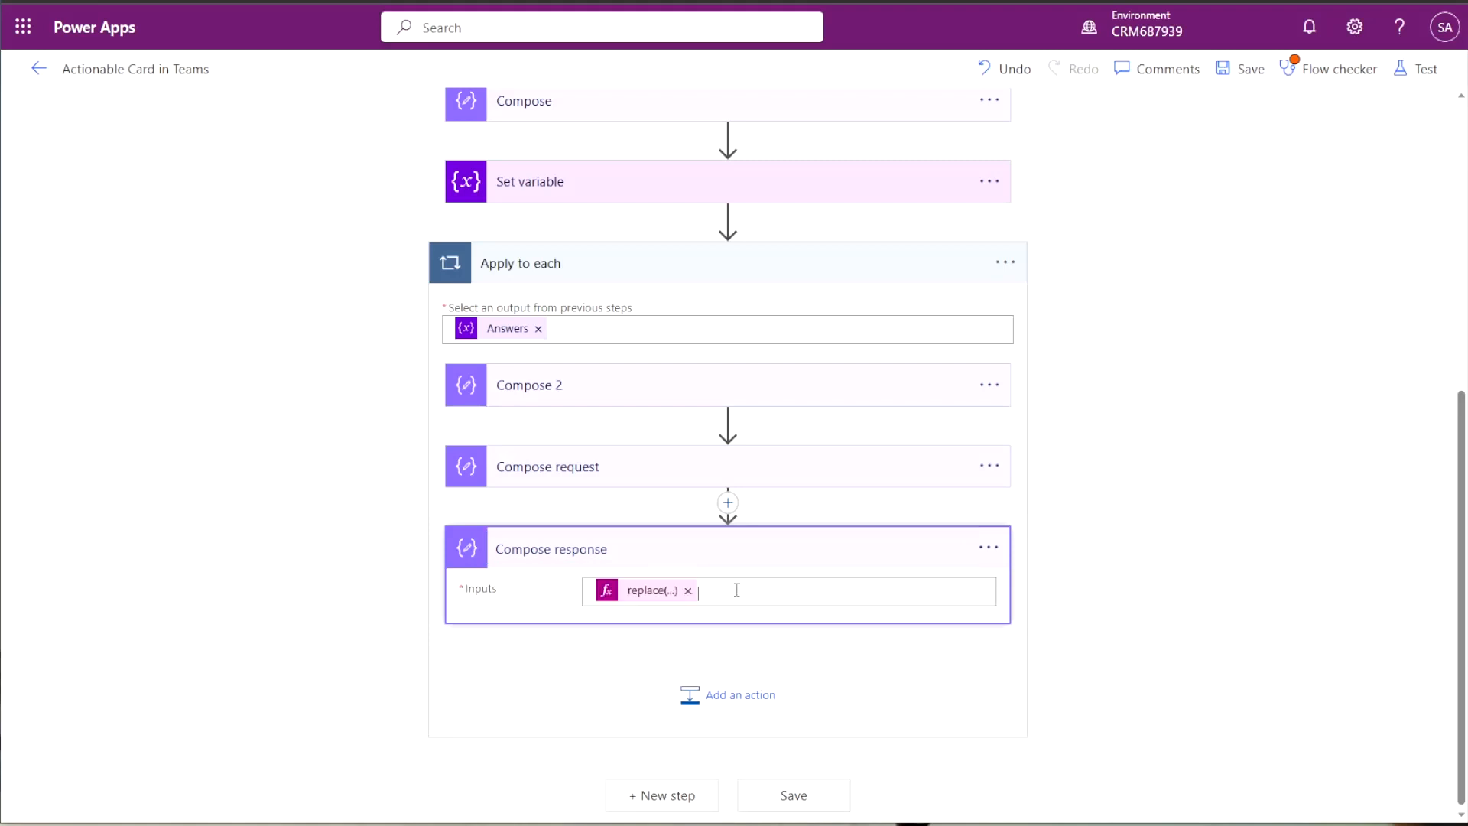
key(ctrl+z)
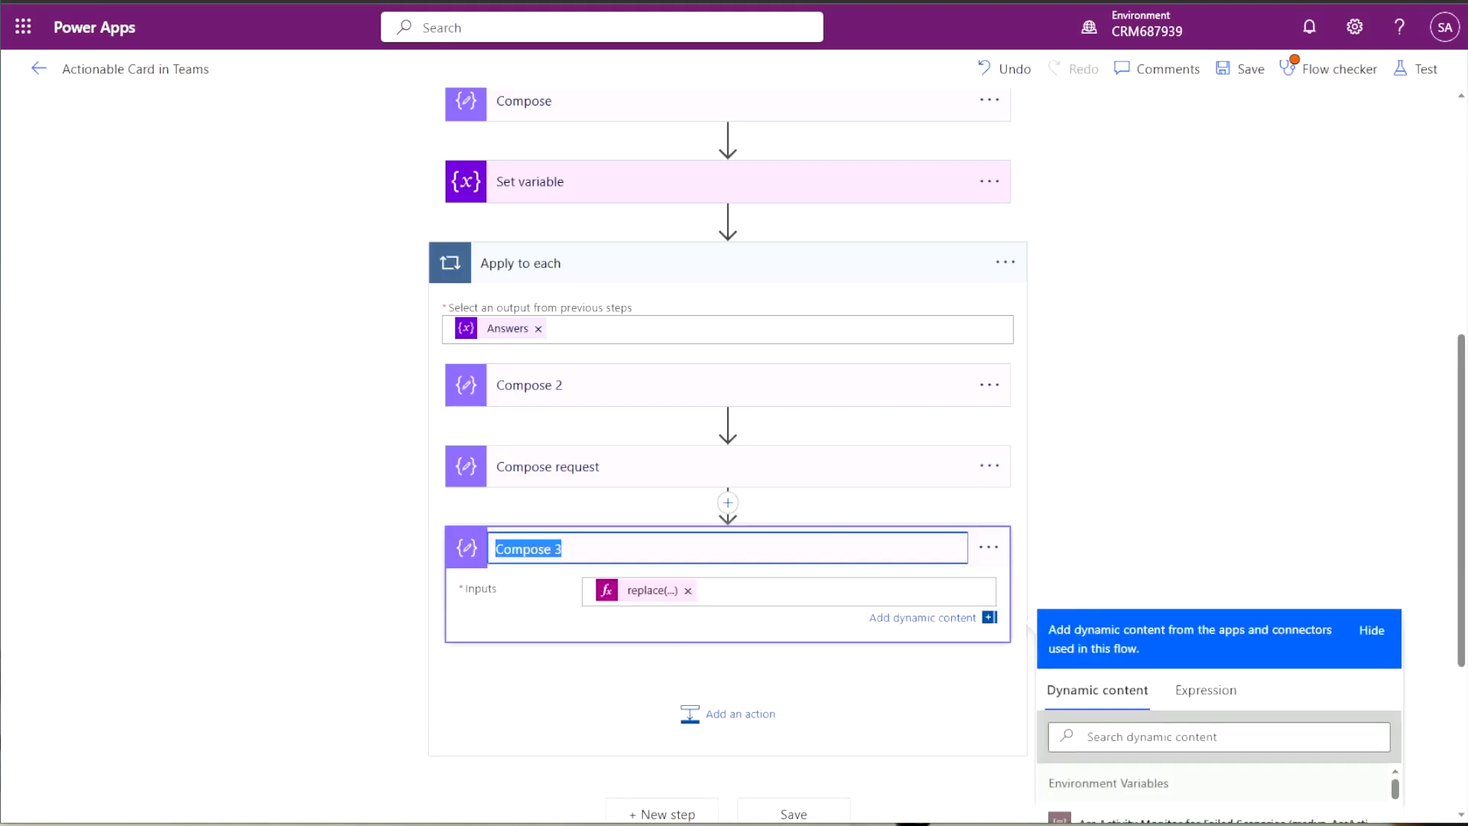
key(alt+Tab)
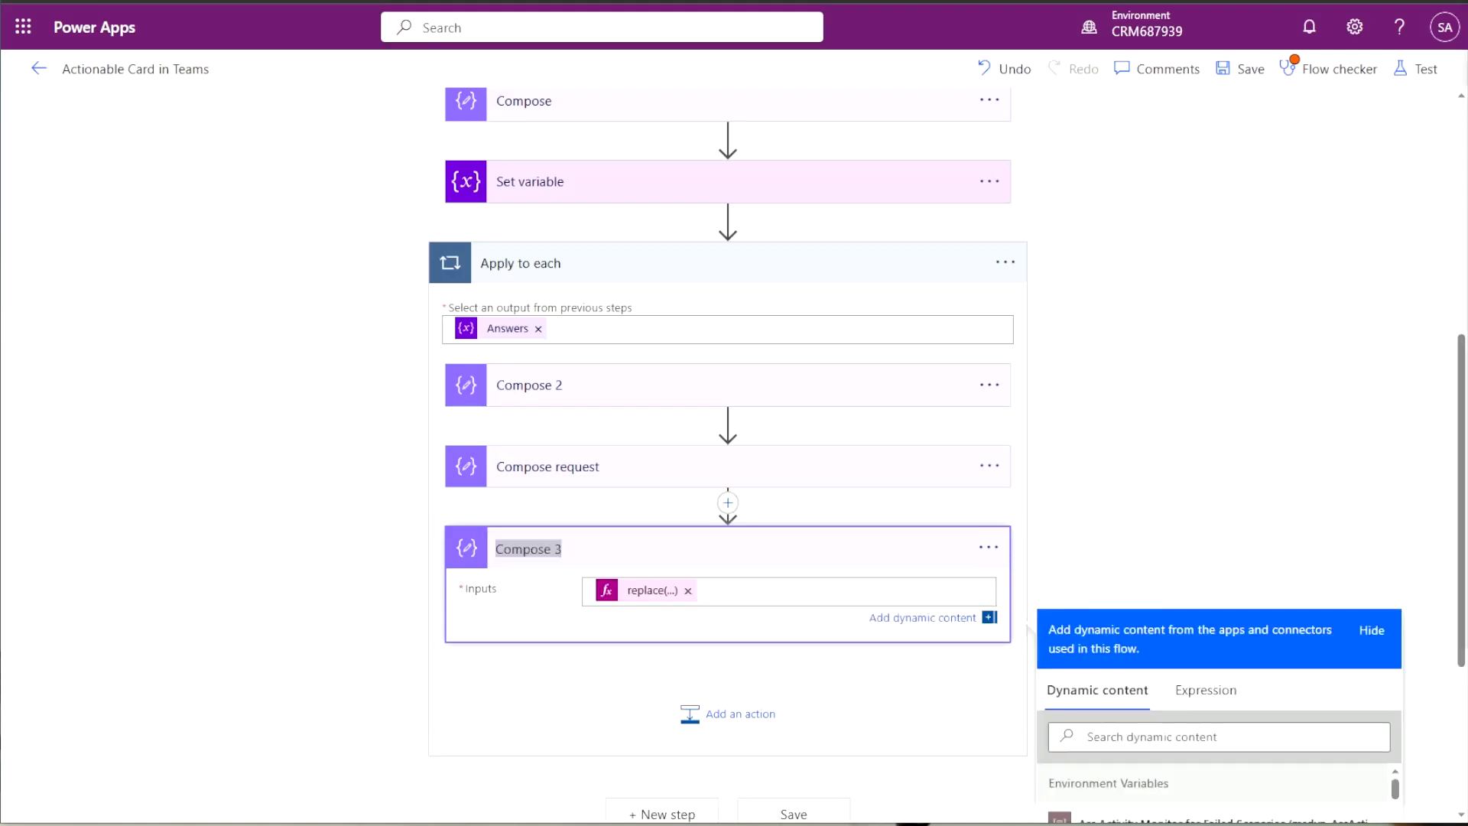
Add a Microsoft Dataverse Update a row action after Compose 3 inside the loop.
click(755, 722)
key(alt+Tab)
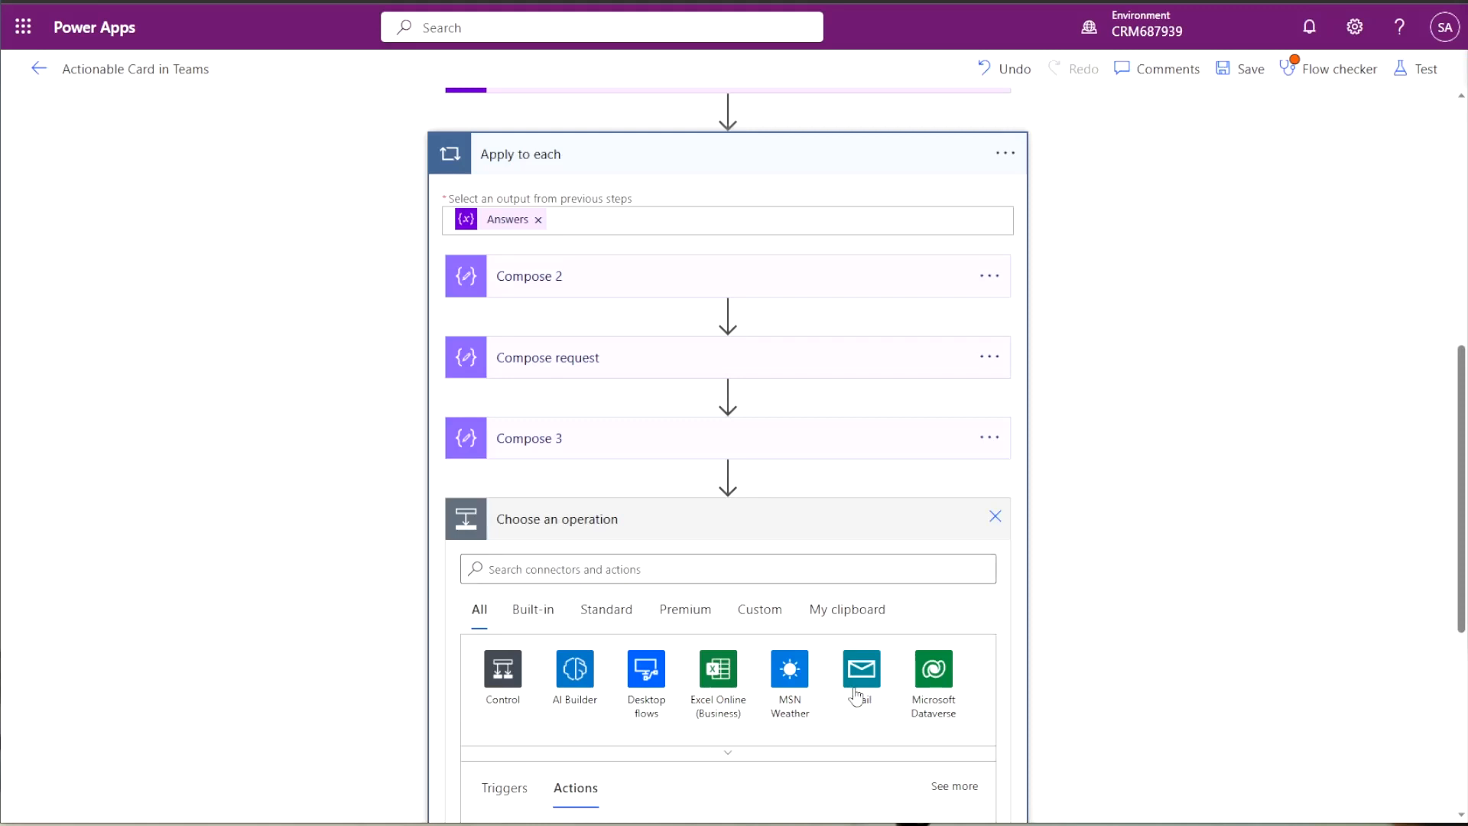
click(934, 669)
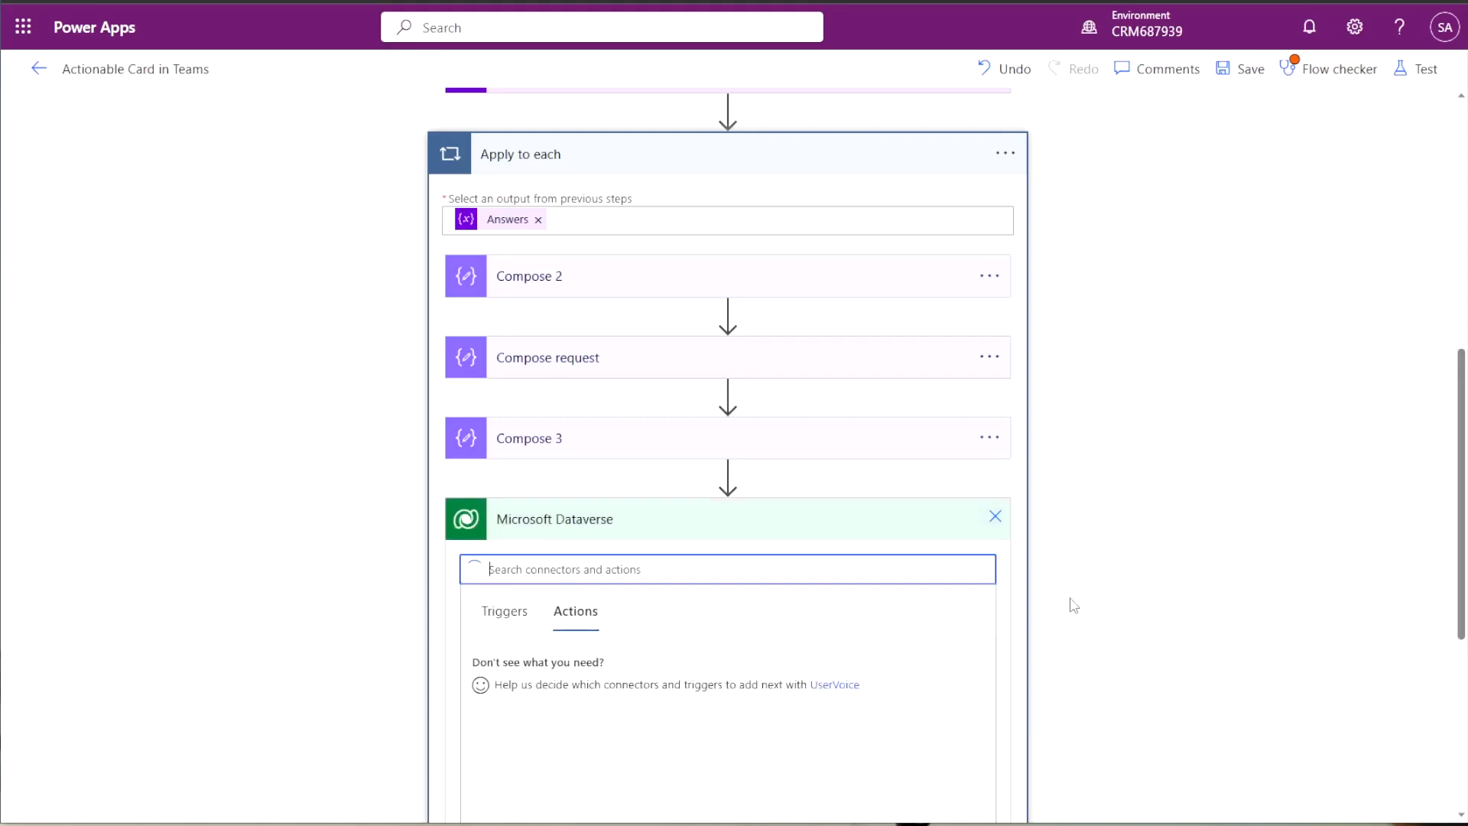
click(667, 661)
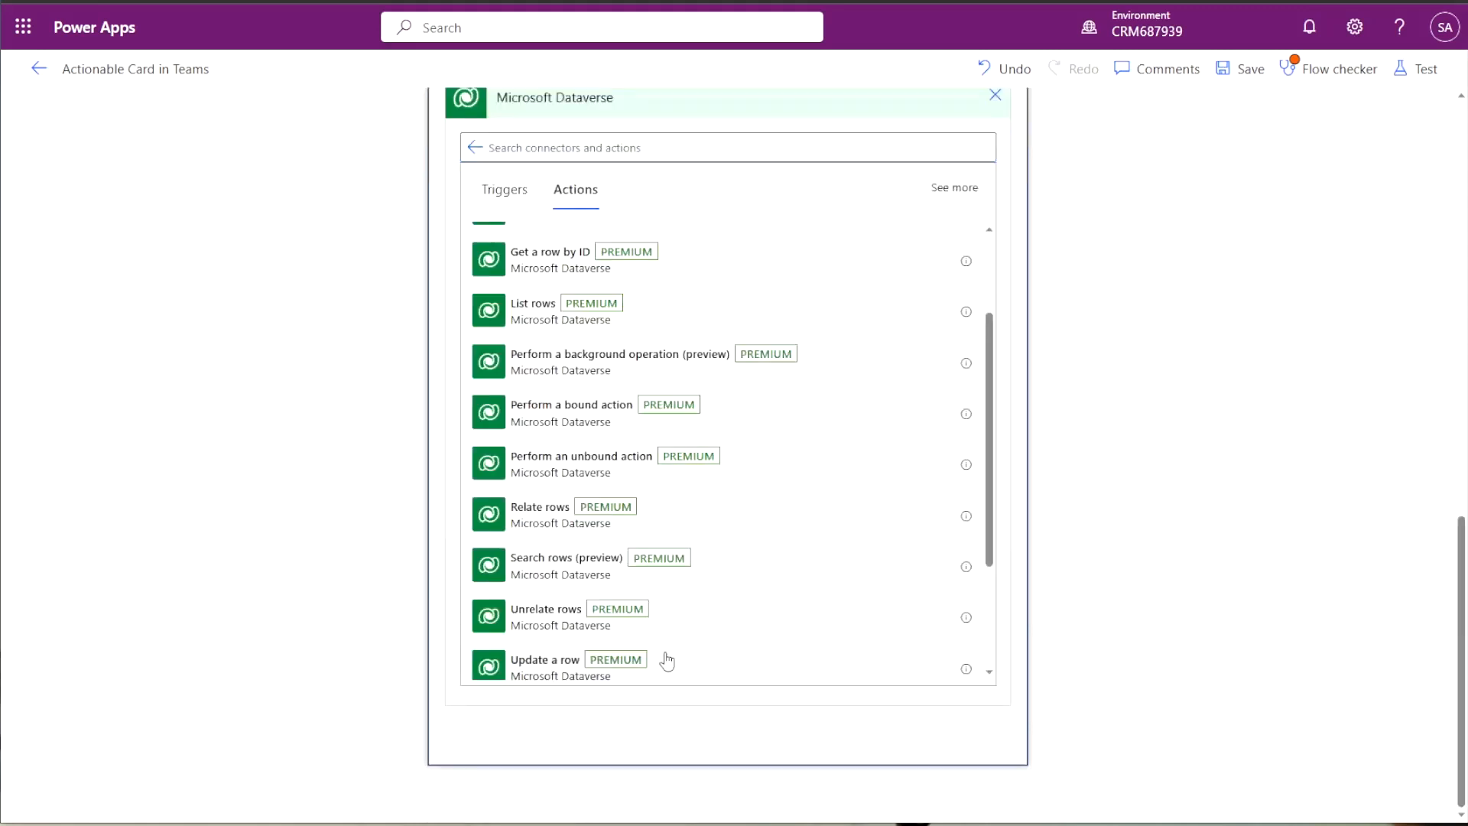
click(667, 661)
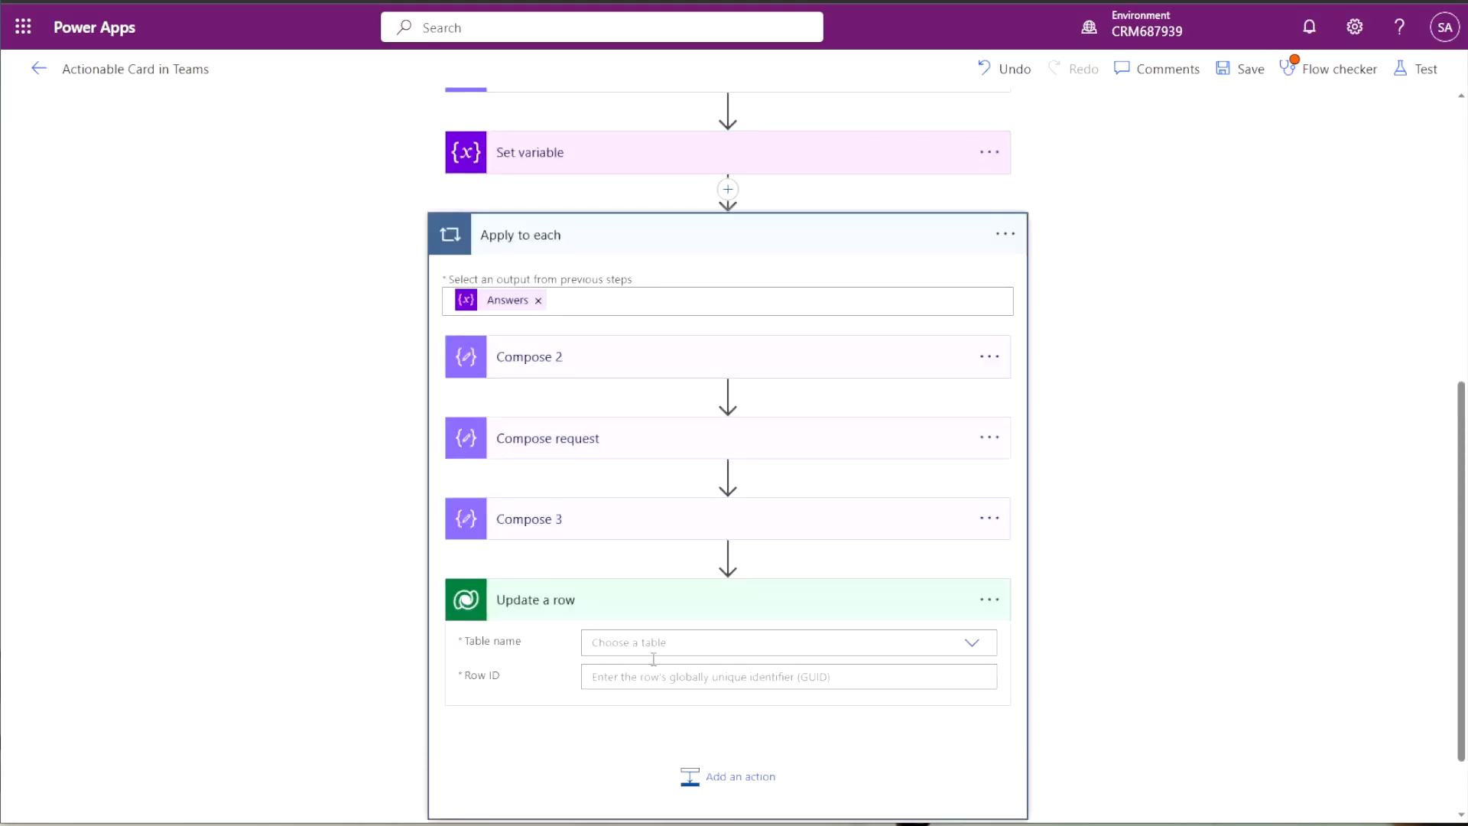
Set the table name of the Update a row action to Feedbacks.
click(657, 645)
text(fee)
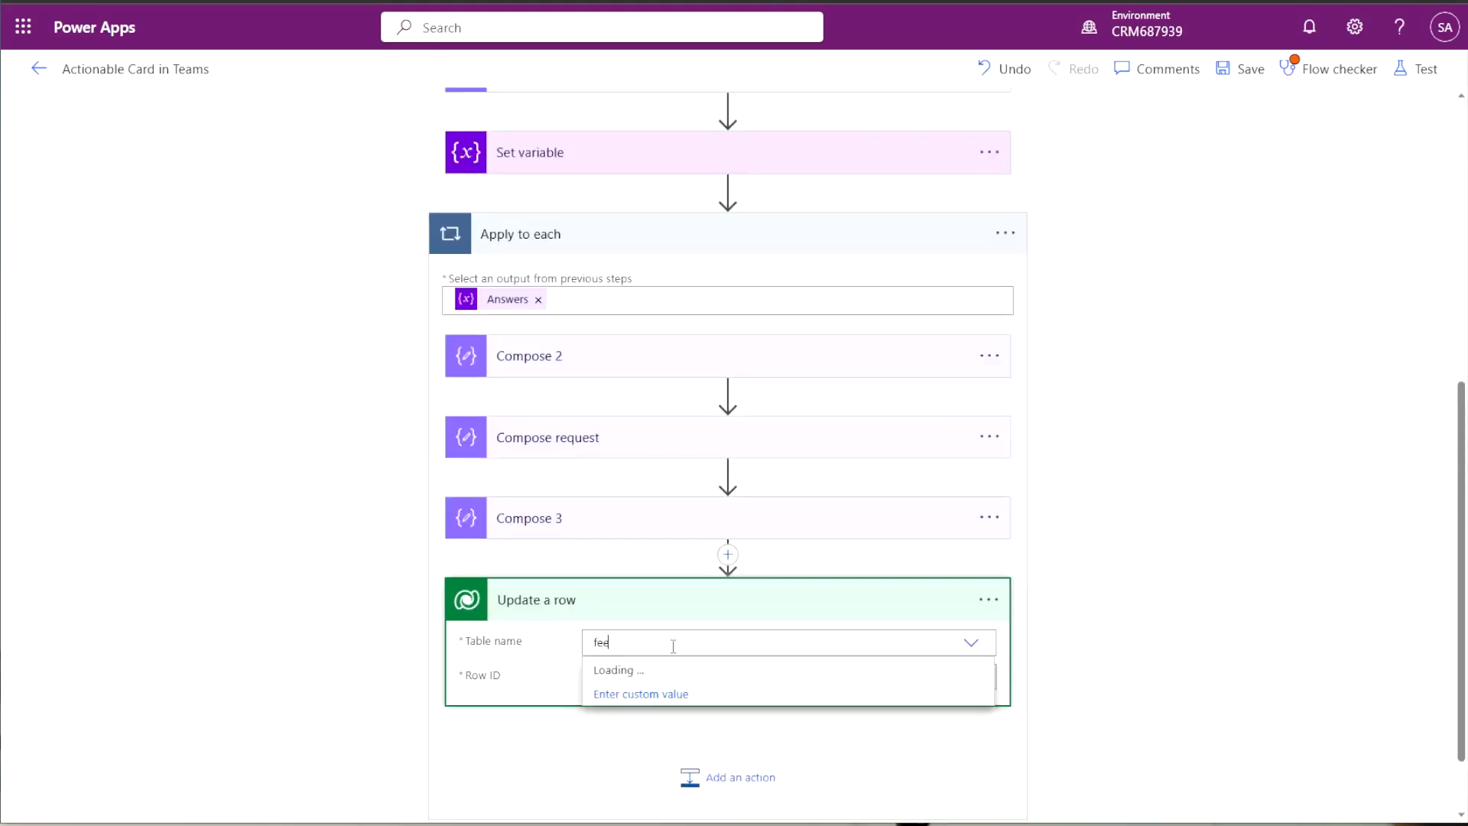
text(dback)
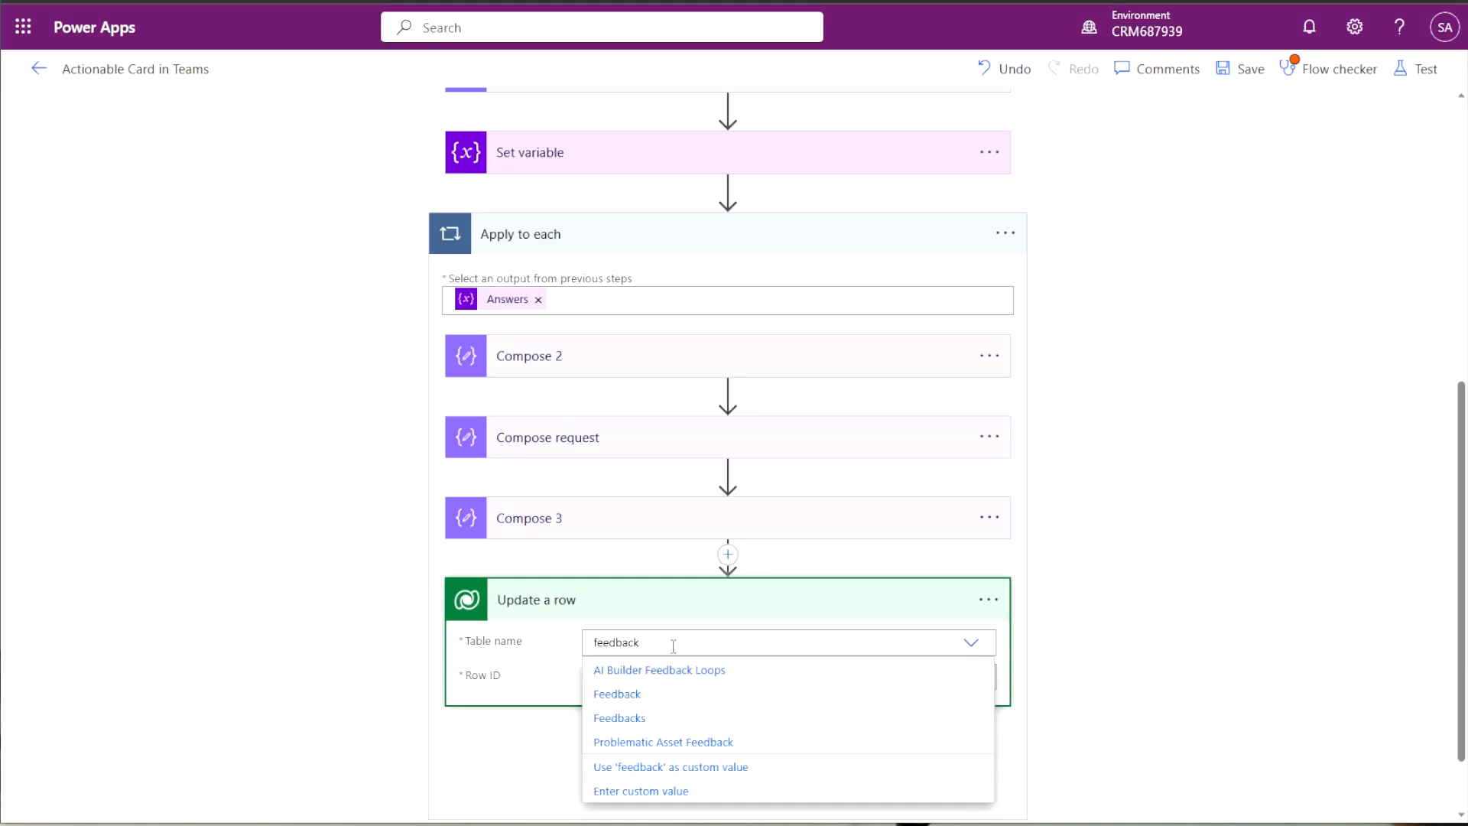
click(619, 717)
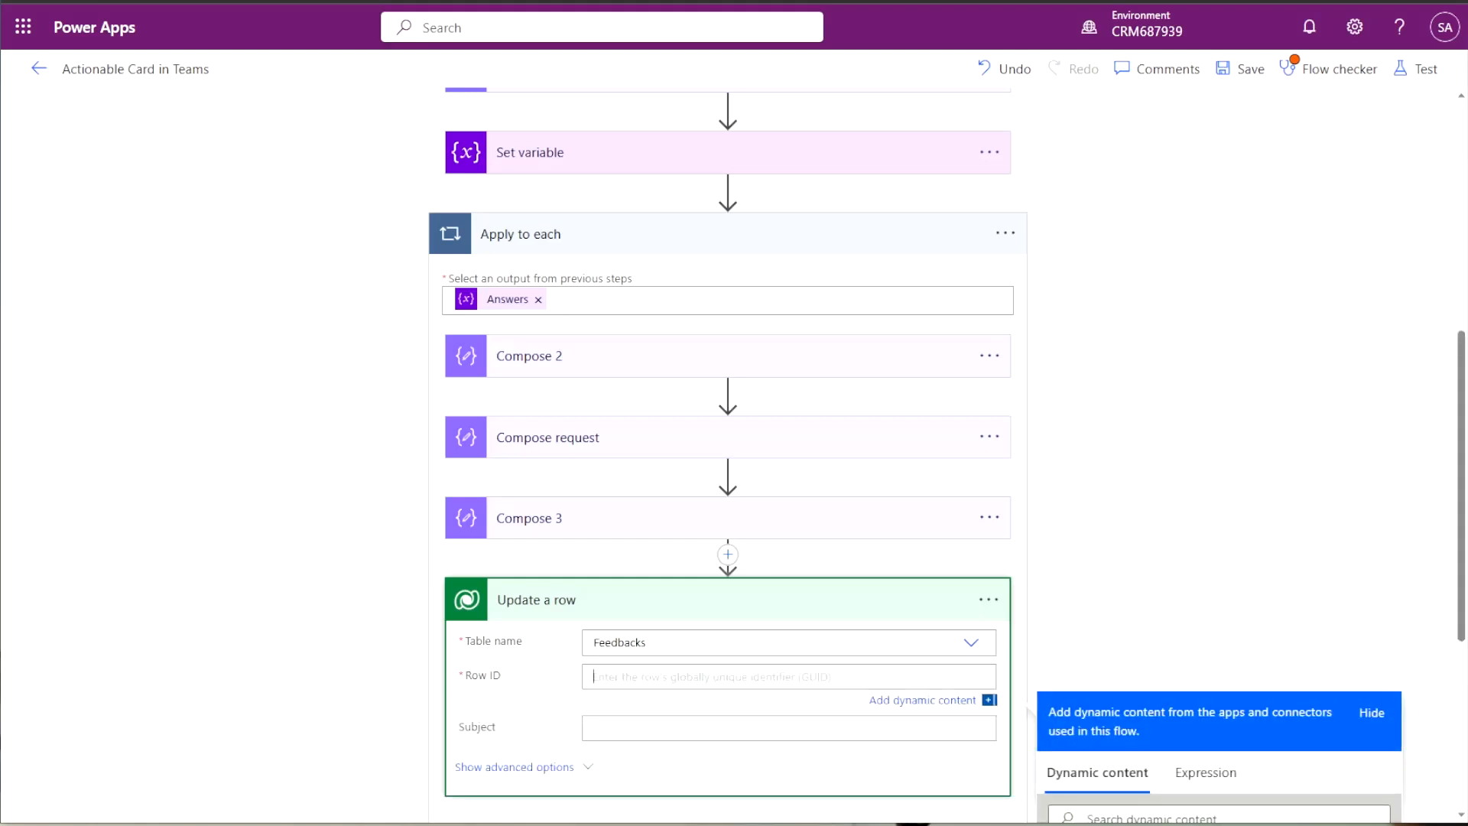
Find the output entries in the dynamic content and insert the Compose request Outputs as the Row ID of Update a row.
scroll(1304, 508, down, 3)
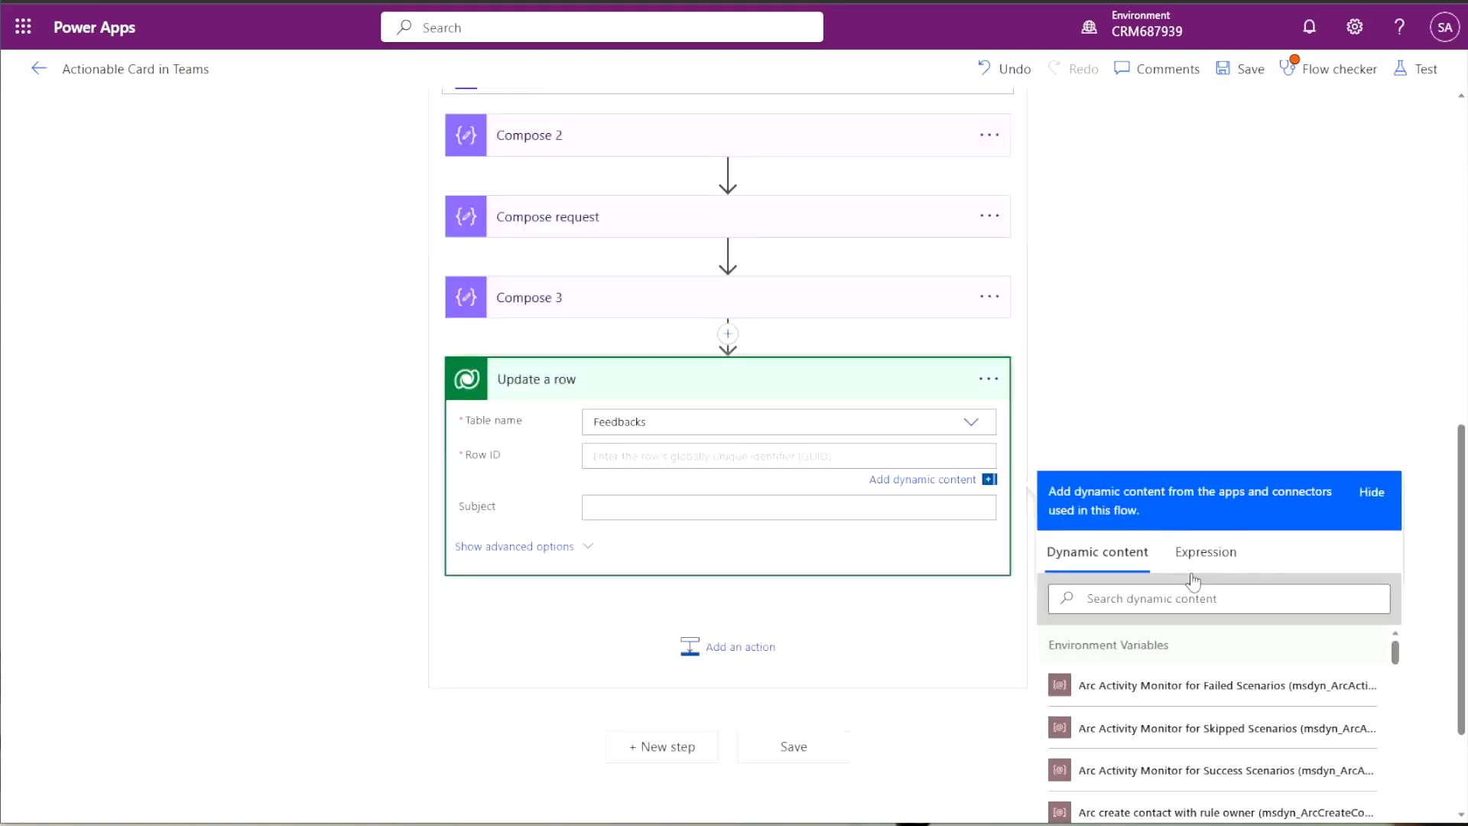
click(1184, 597)
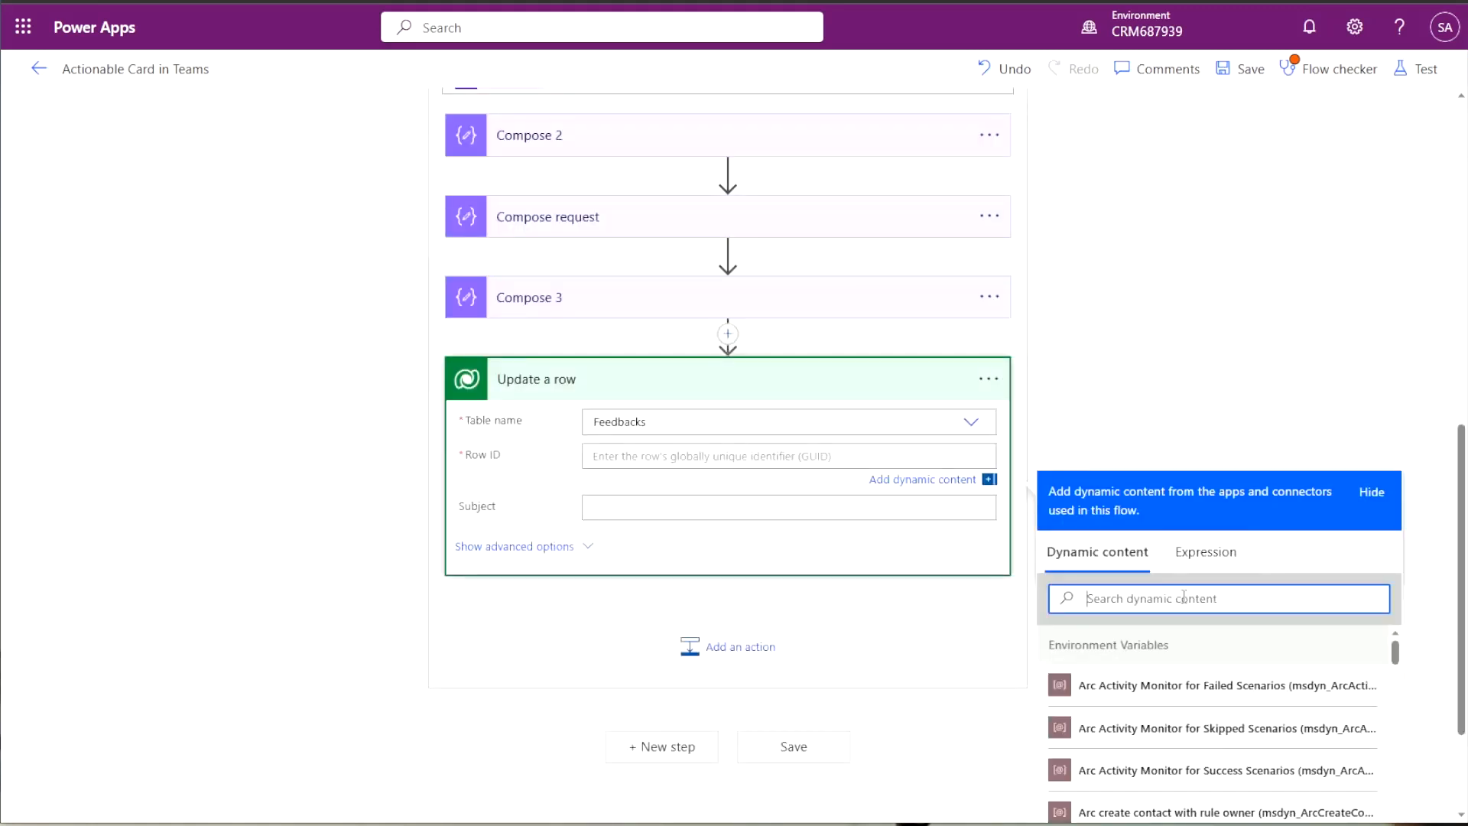
text(output)
click(1166, 593)
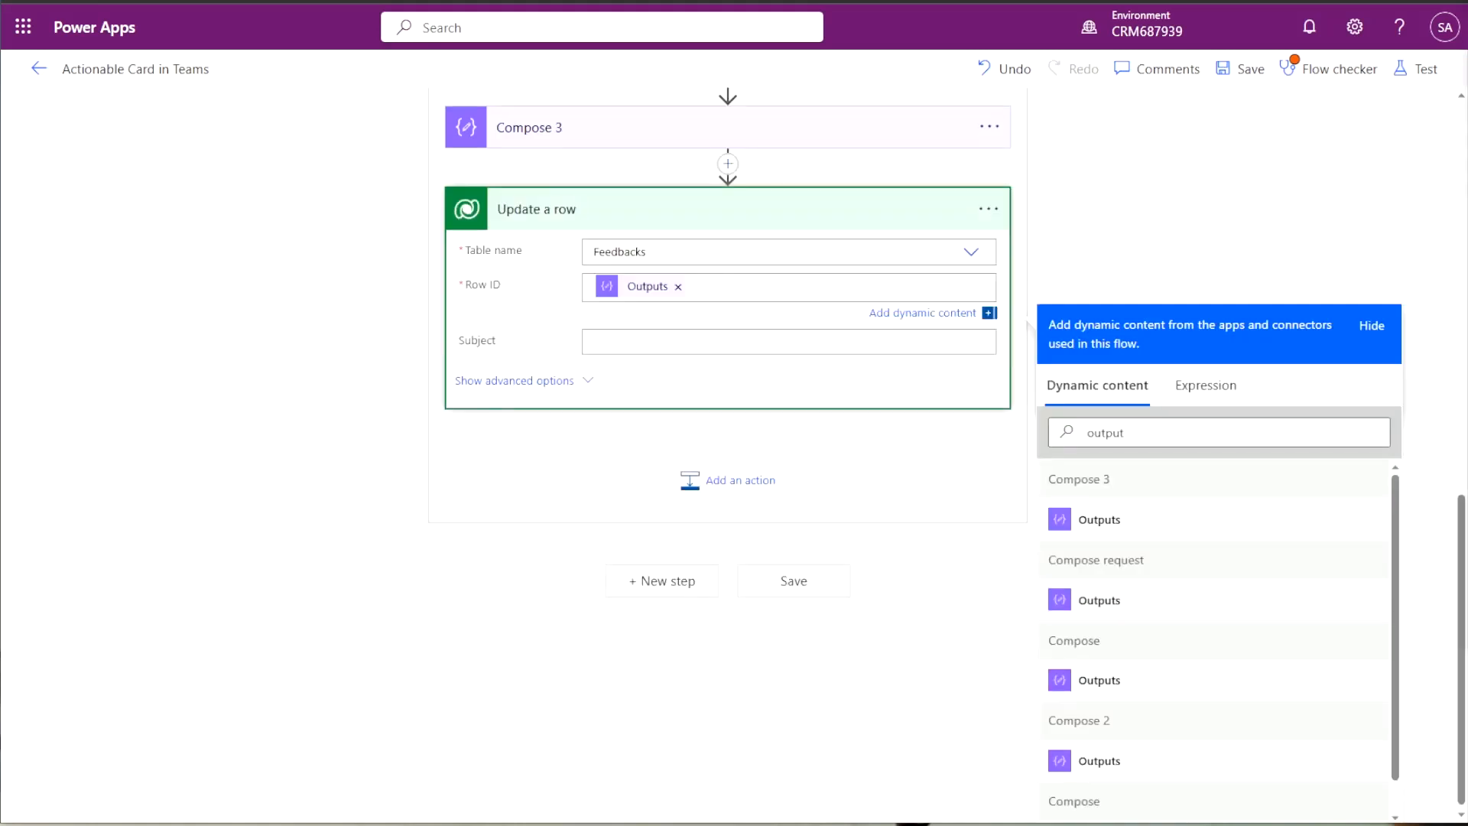
Reveal the advanced options of Update a row and set Feedback Response to a custom value, the Compose 3 Outputs.
click(514, 380)
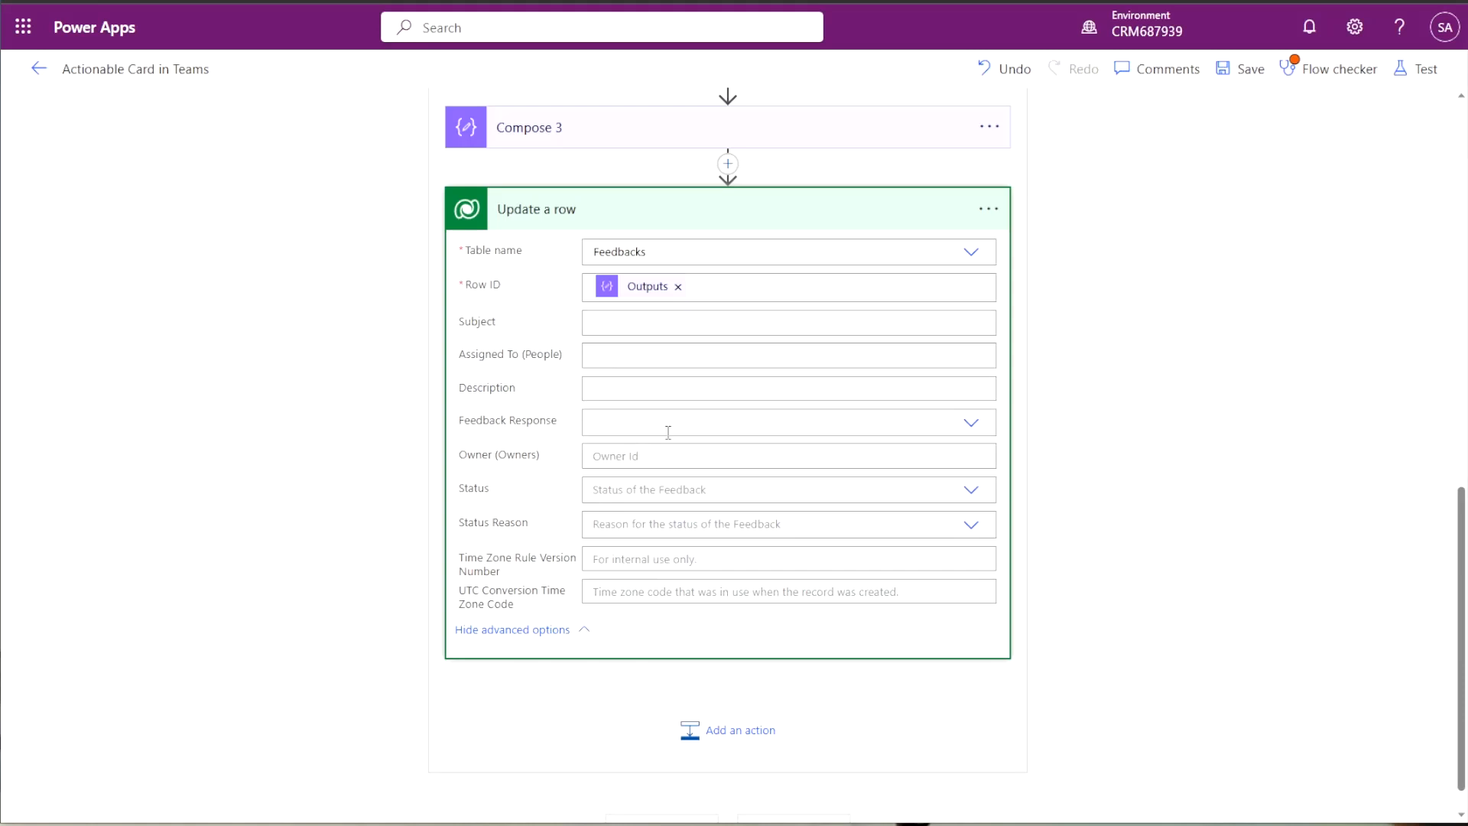
click(636, 423)
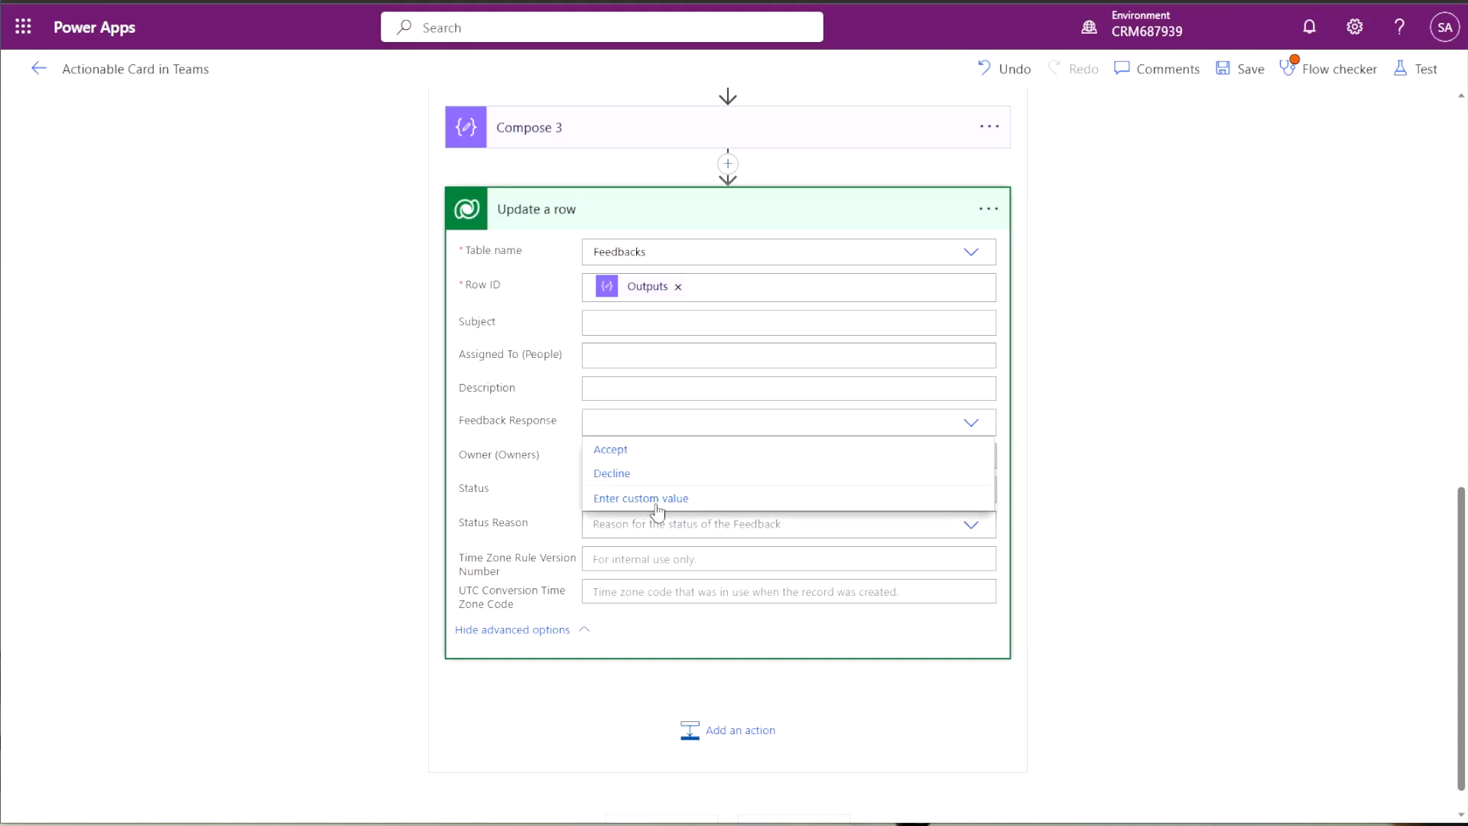
click(657, 499)
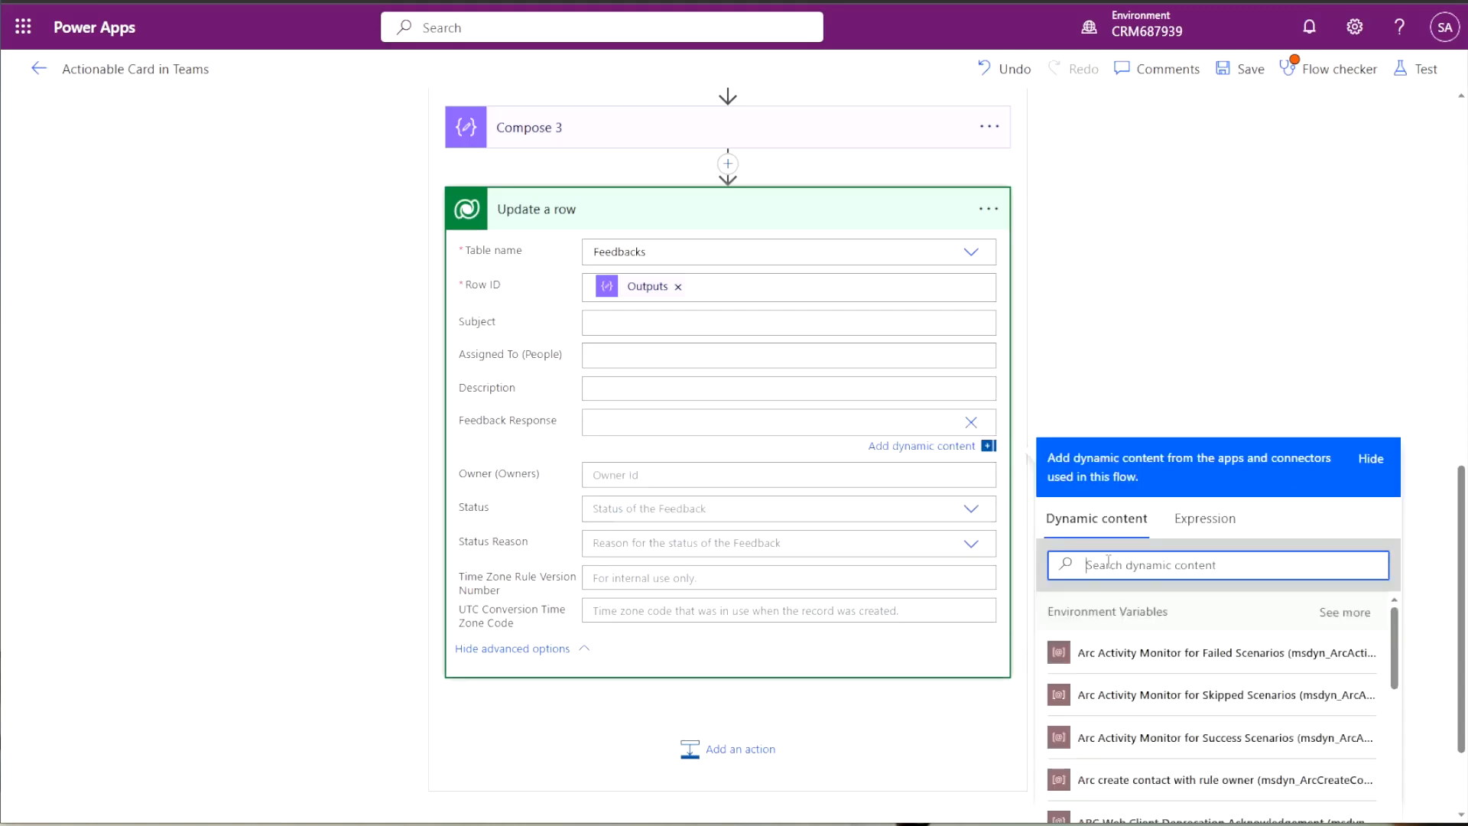
text(outpu)
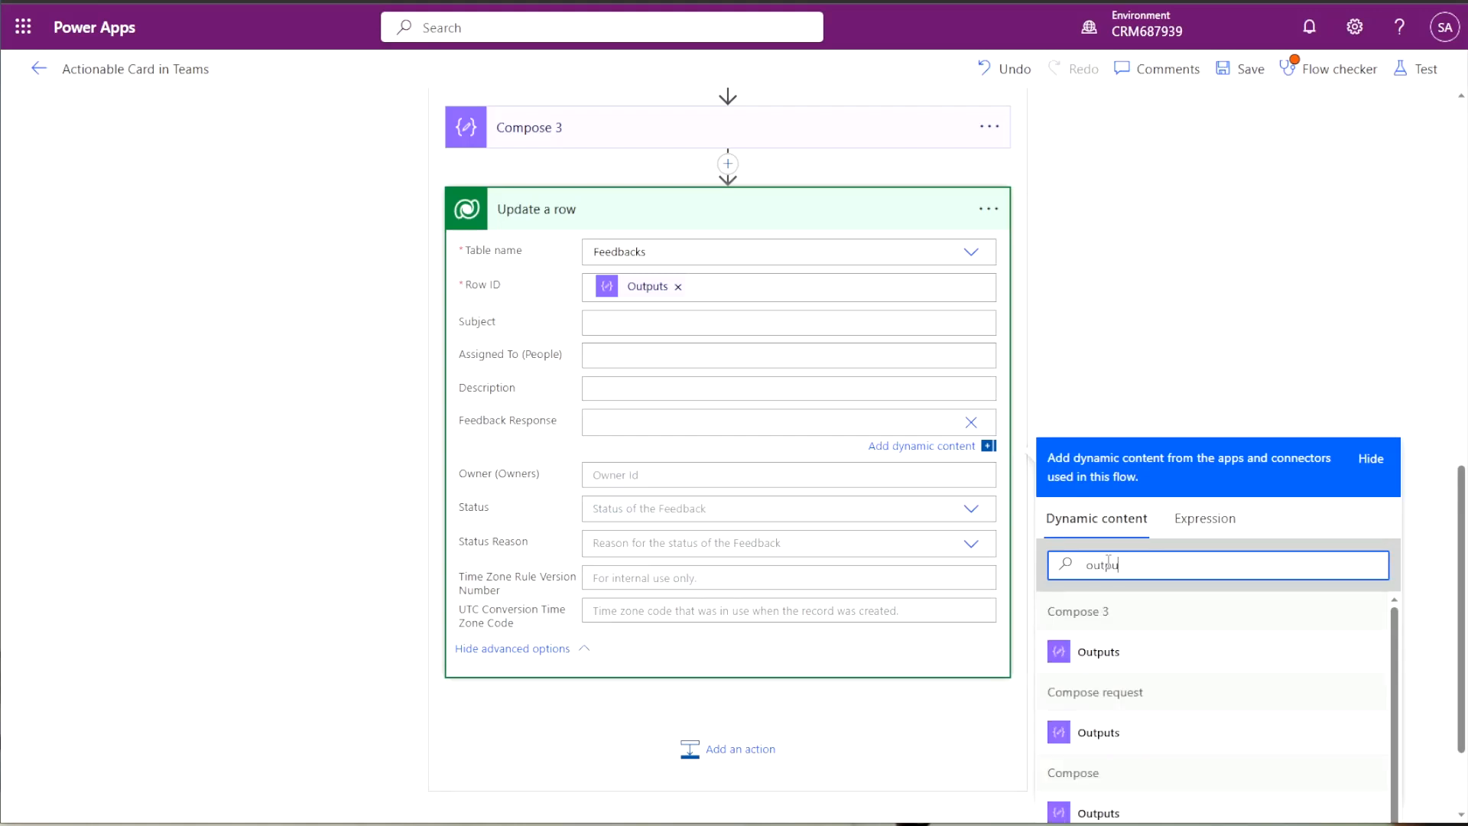
text(t)
scroll(1131, 719, down, 2)
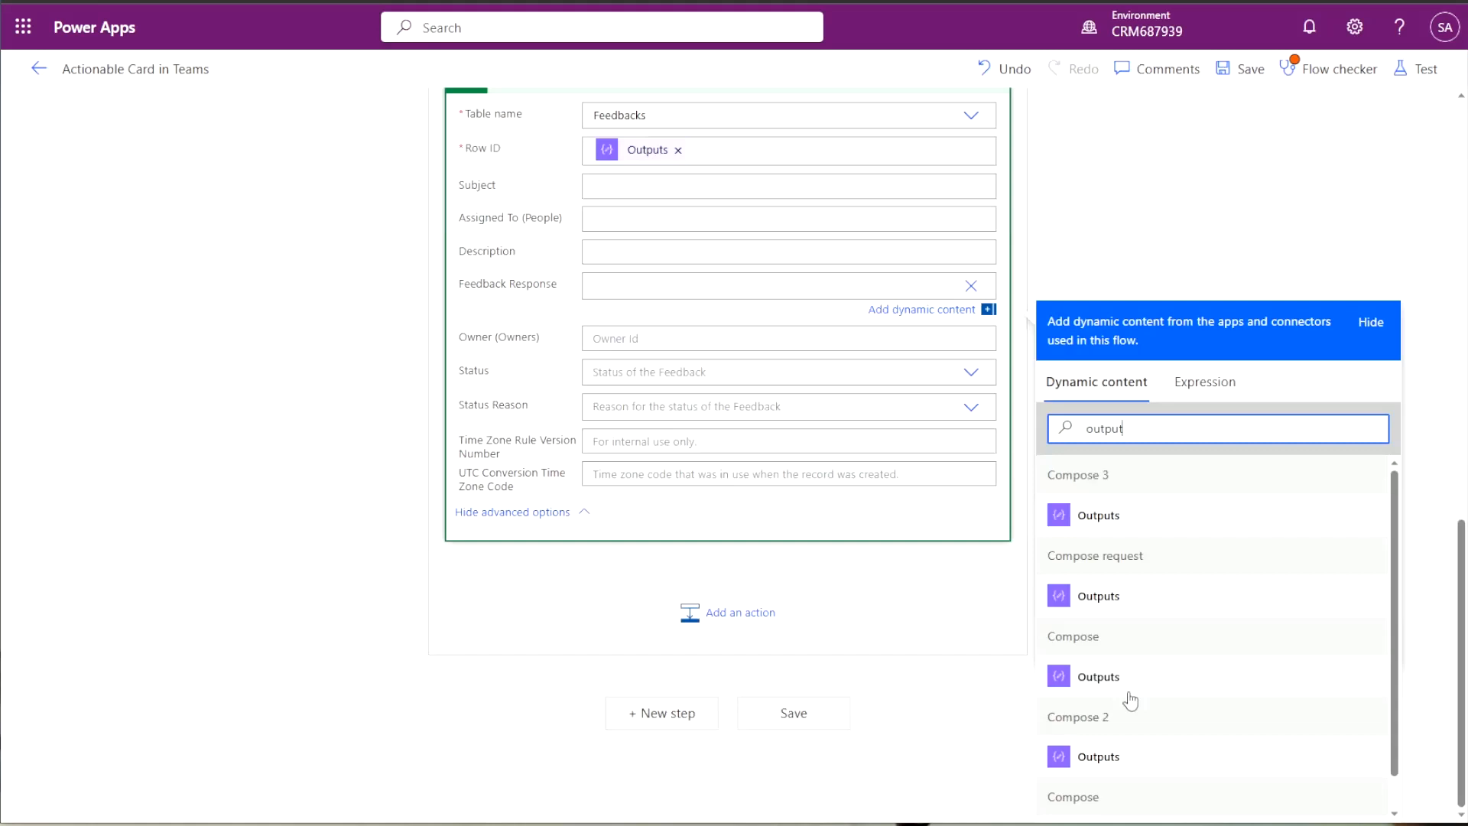
click(1134, 535)
scroll(681, 310, up, 1)
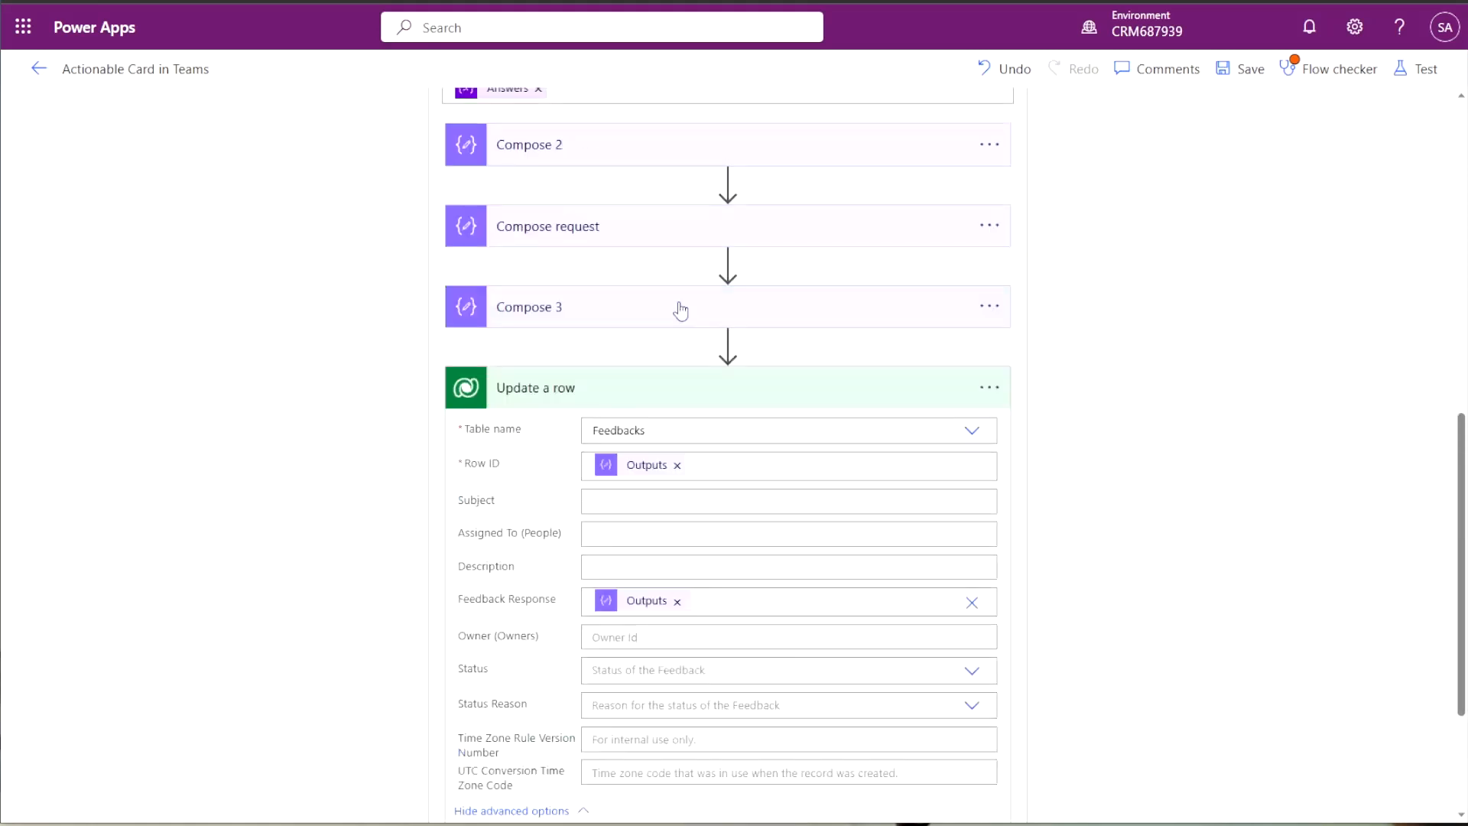
Review the expressions and field mappings in the Apply to each loop, from Update a row back to the Set variable action.
click(680, 310)
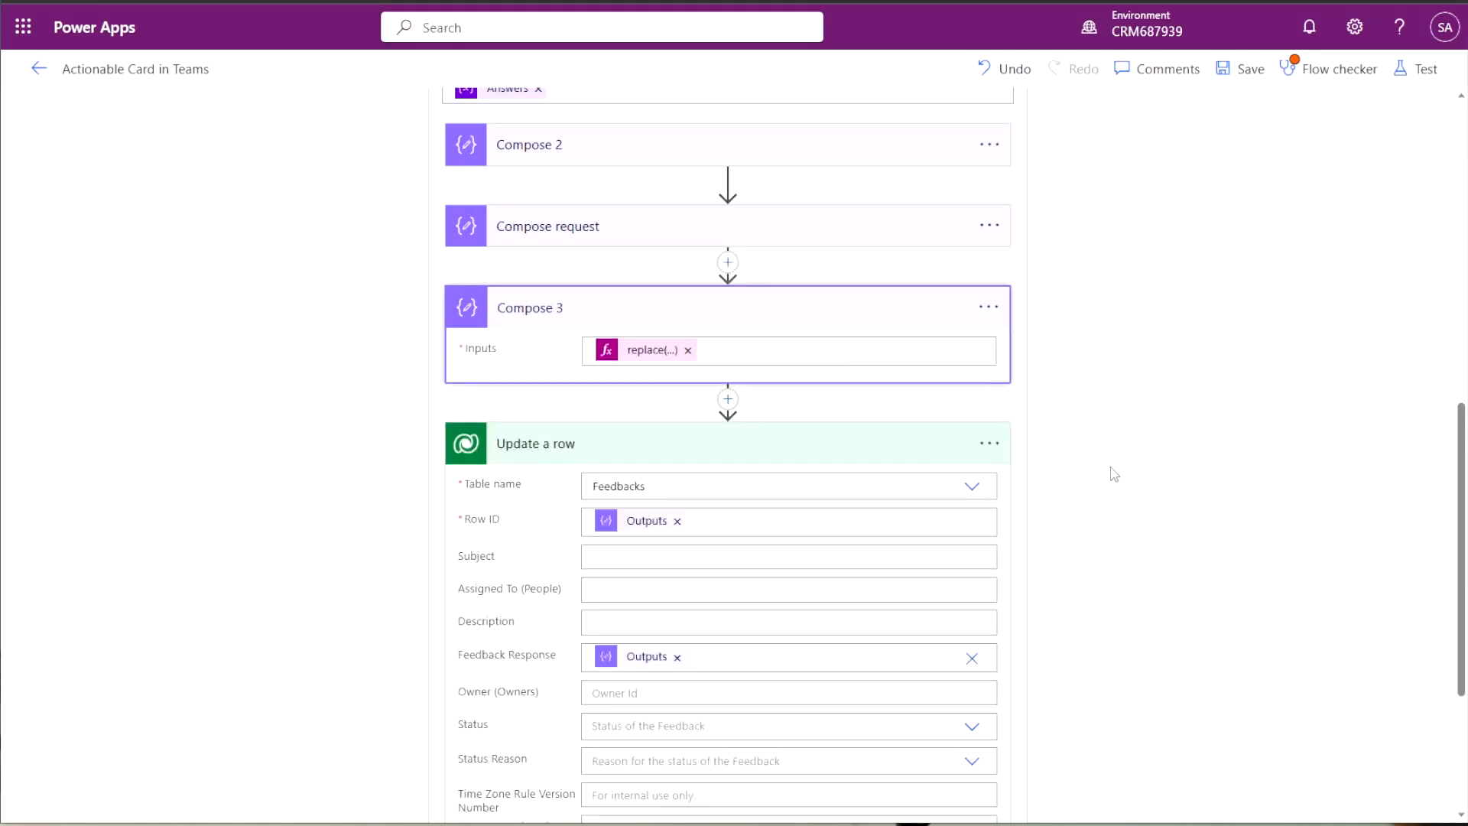
scroll(1443, 477, down, 2)
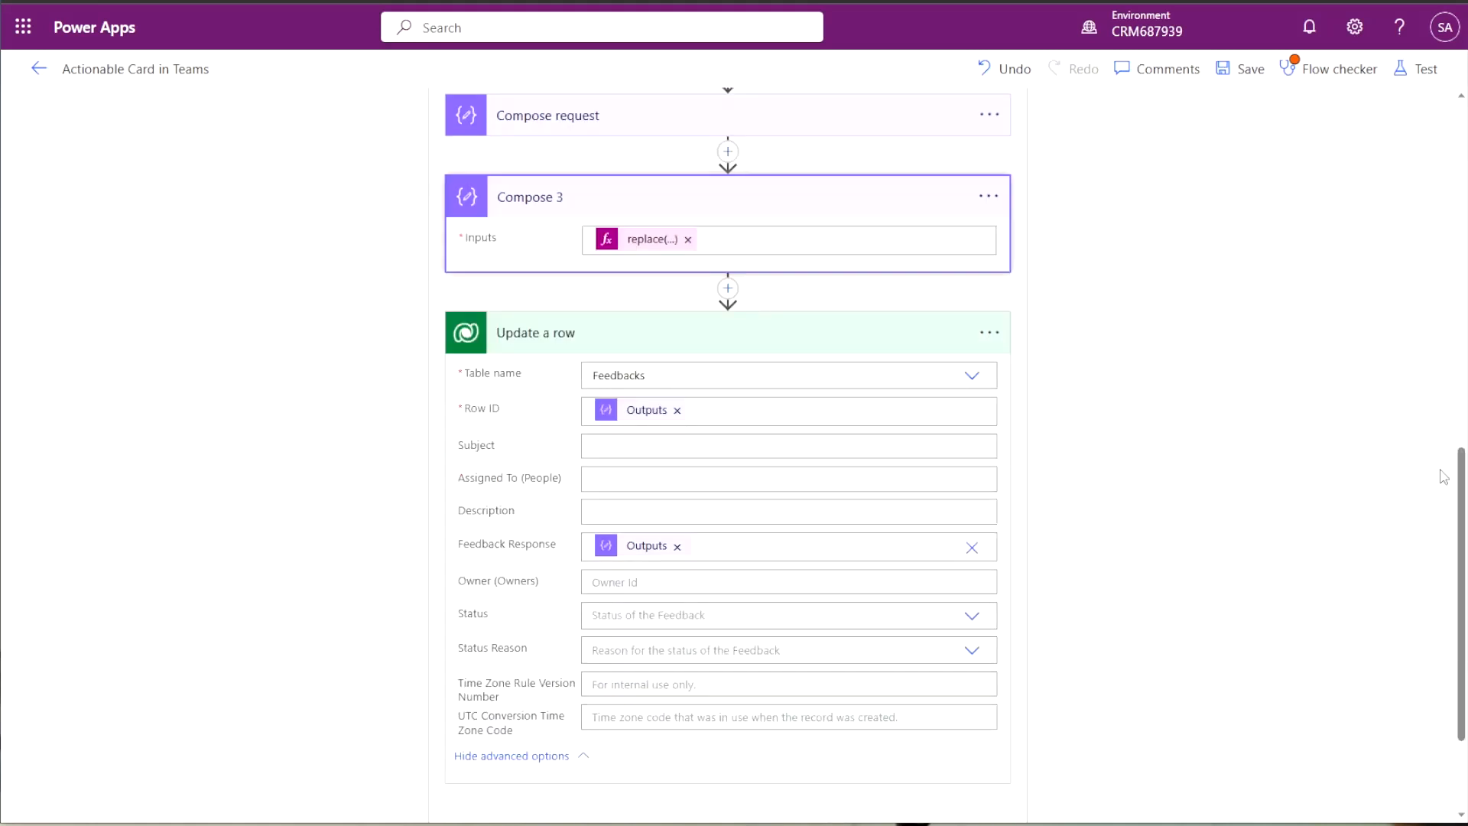
scroll(1444, 476, down, 2)
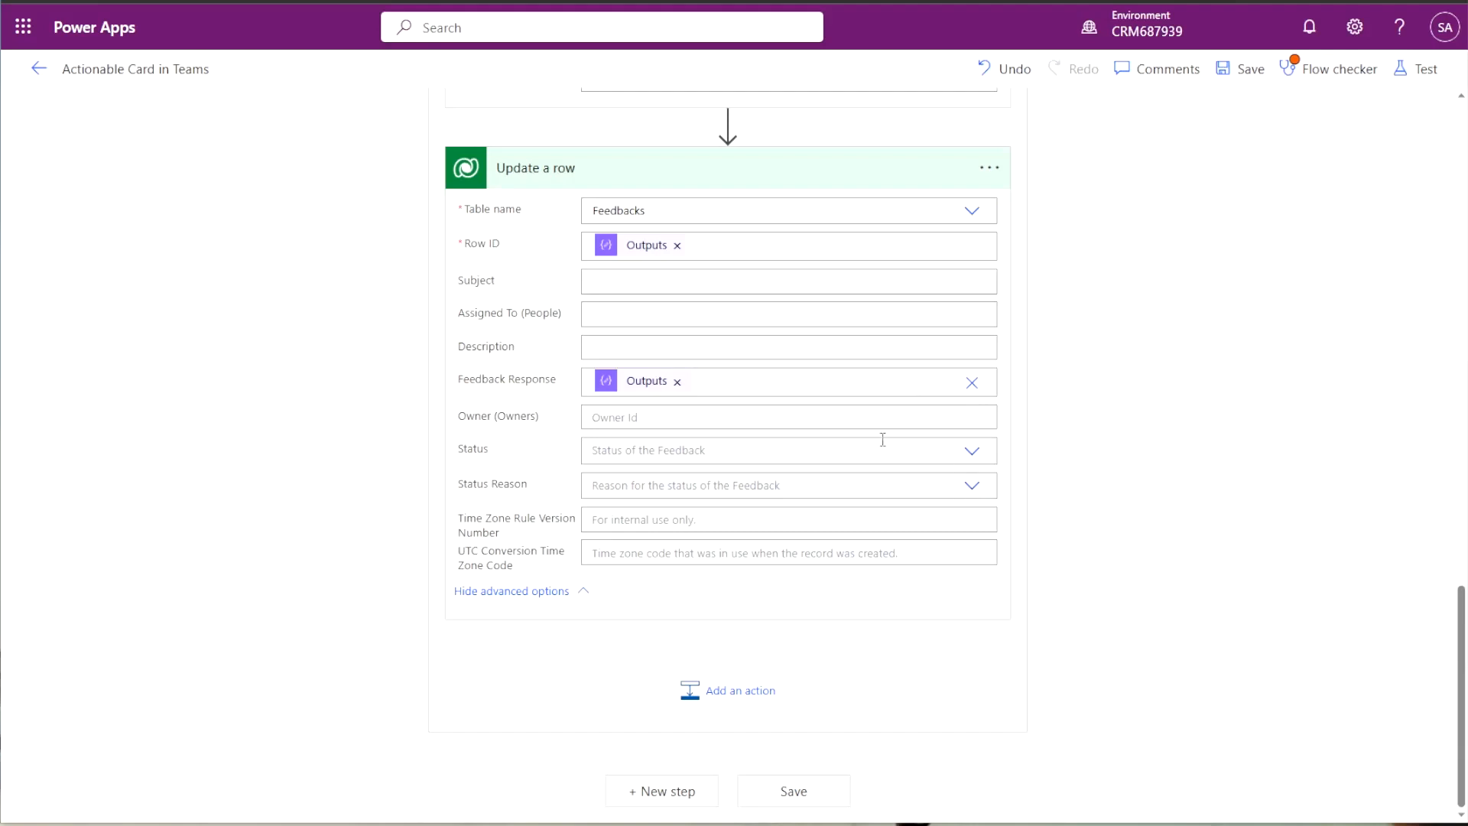
mouse_move(636, 389)
scroll(635, 389, up, 3)
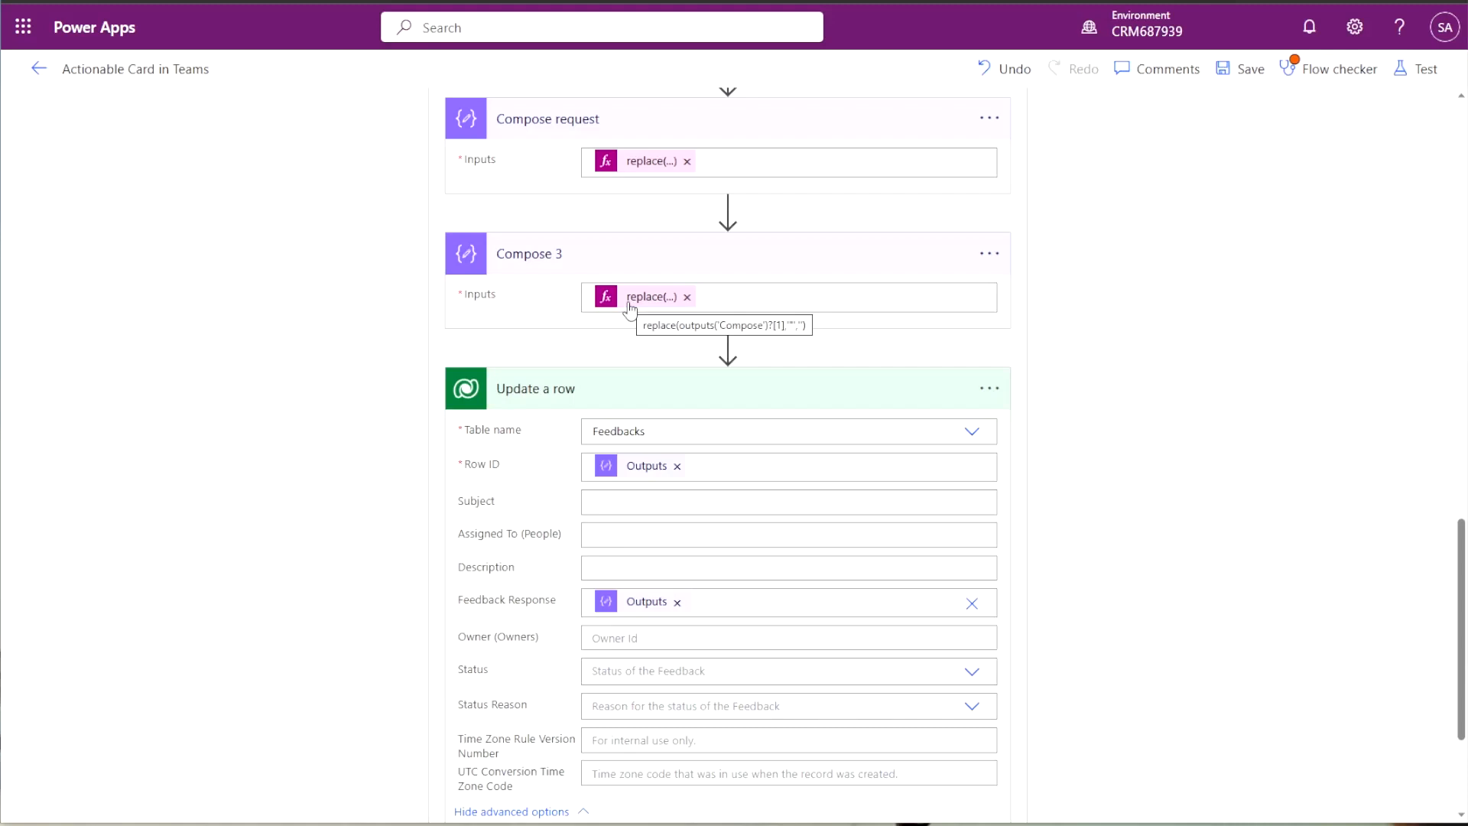
scroll(918, 348, up, 3)
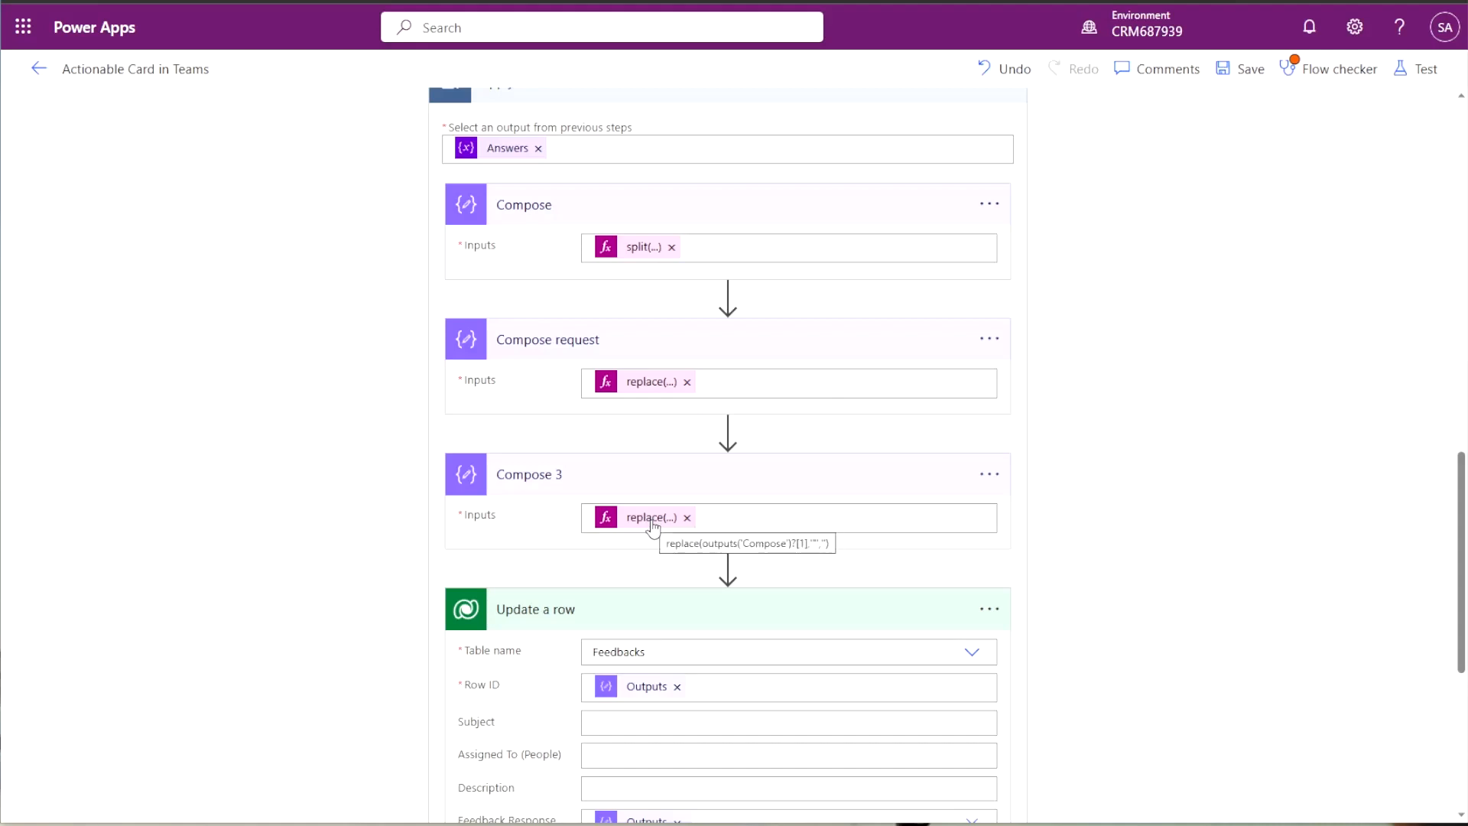
scroll(680, 526, up, 3)
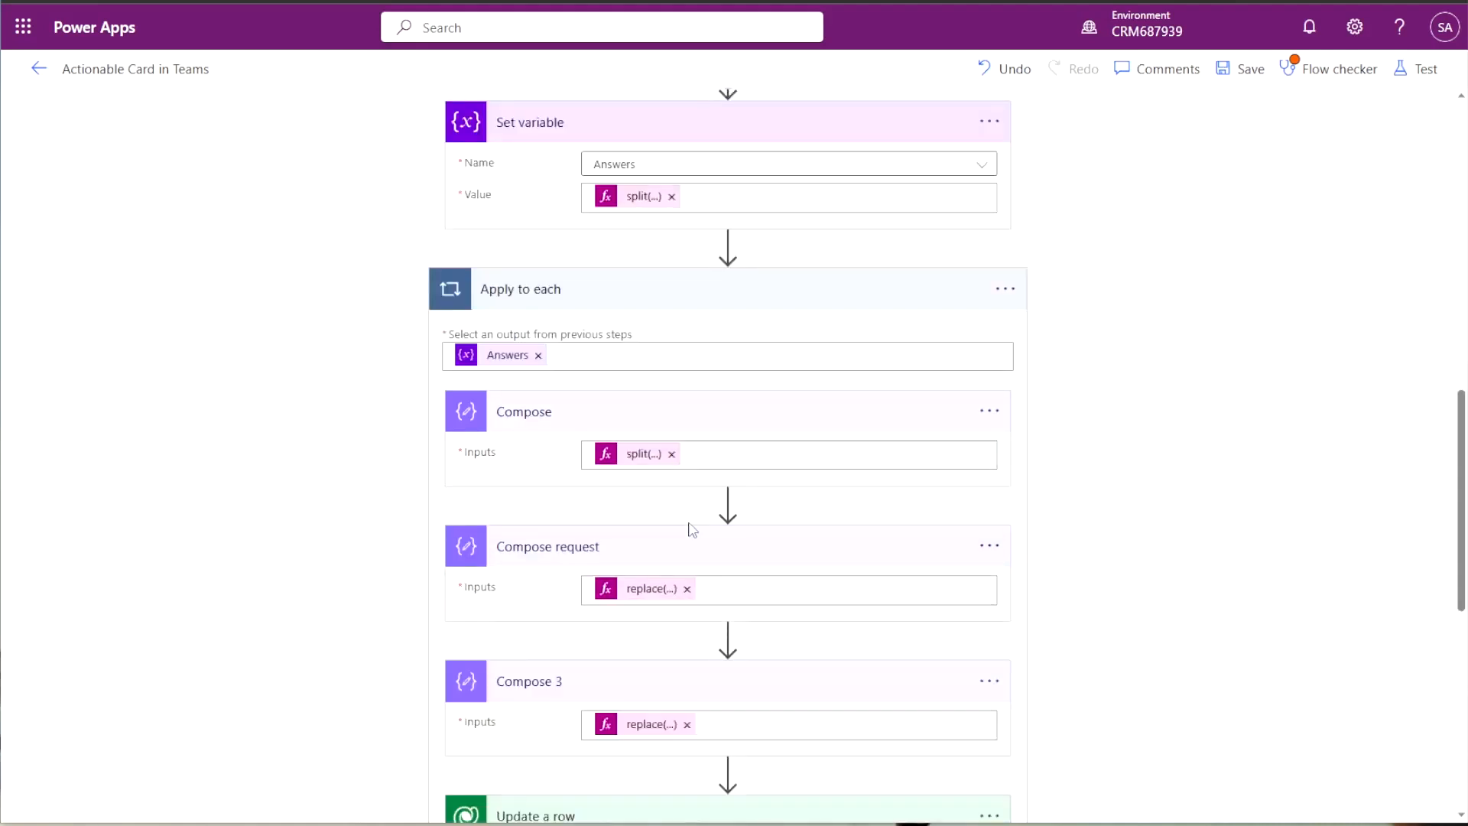
scroll(692, 530, up, 3)
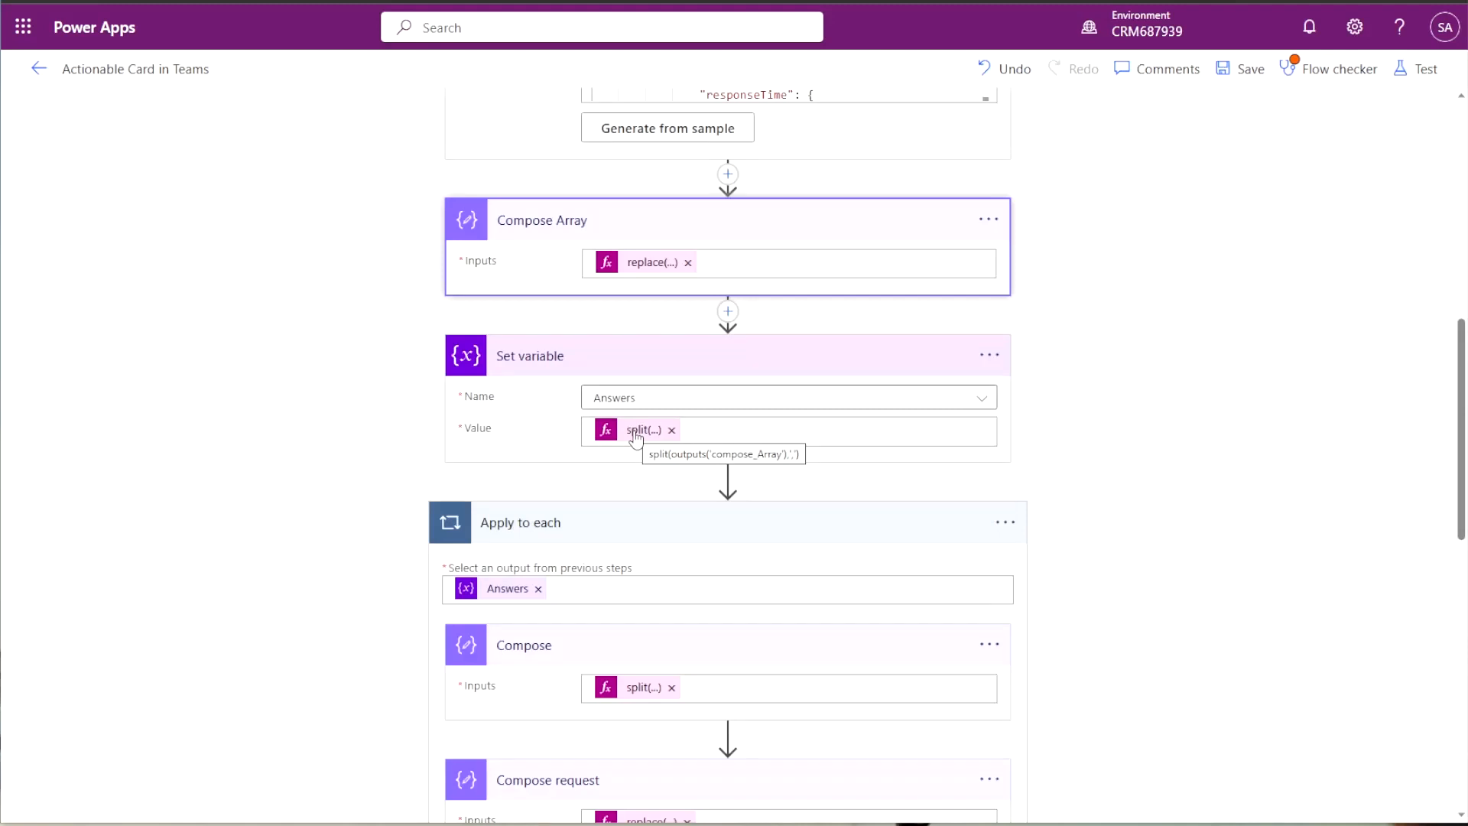
Review the rest of the flow, from the trigger through Parse JSON and the Compose Array replace() expression down to Update a row.
scroll(1231, 429, up, 6)
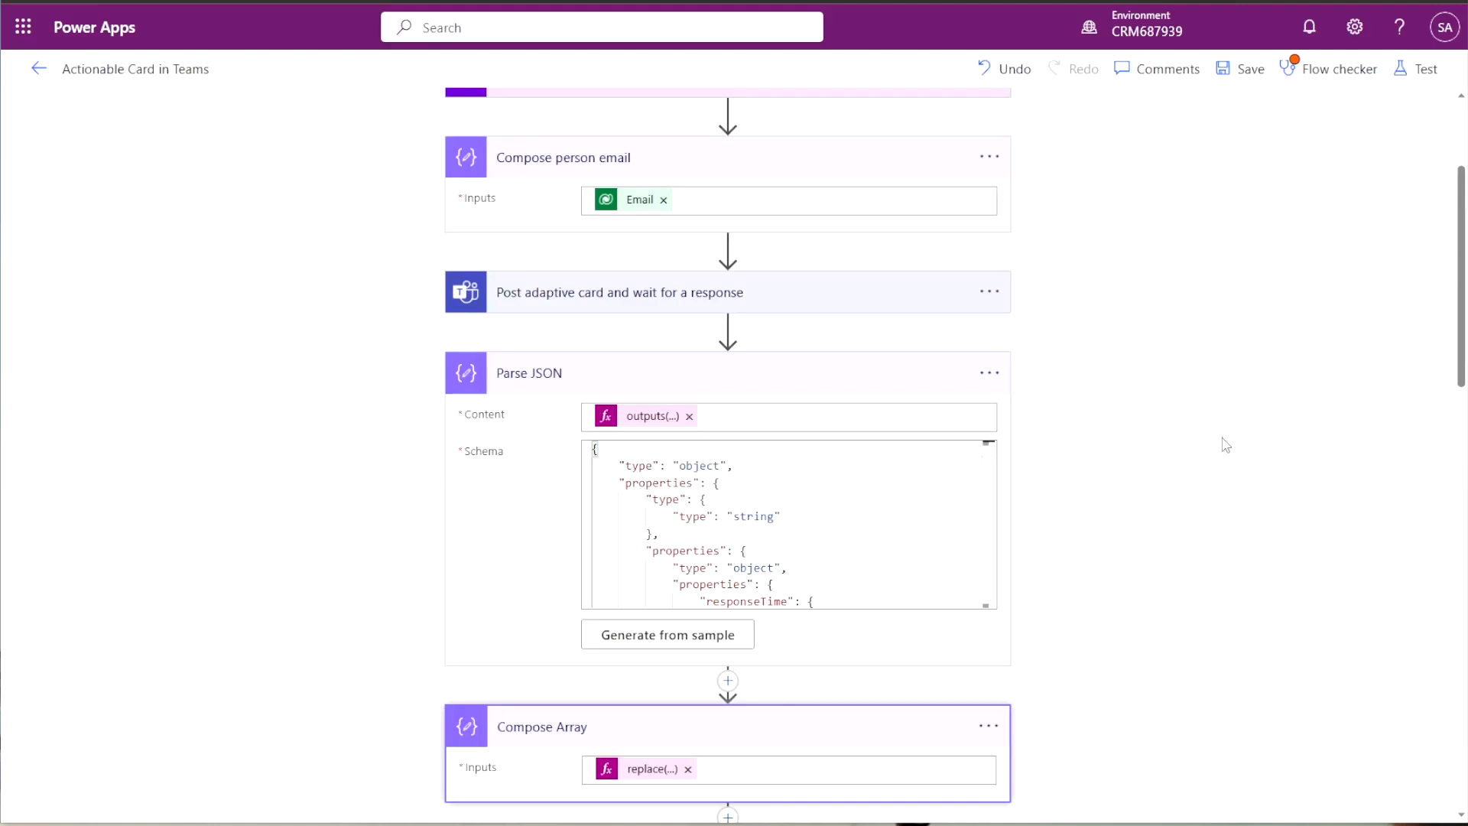
scroll(1220, 442, up, 3)
scroll(1204, 449, down, 6)
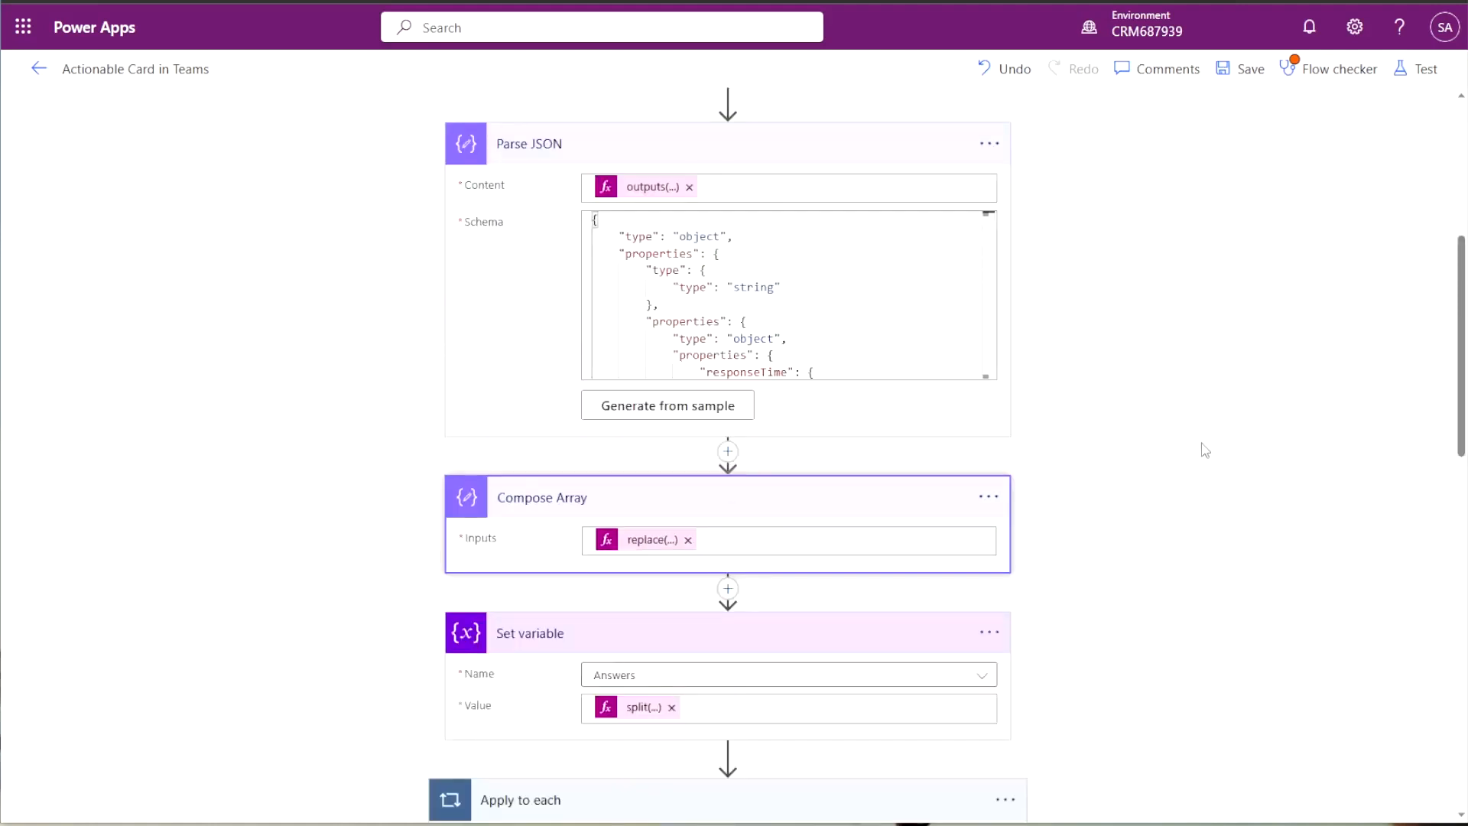
scroll(1205, 450, down, 1)
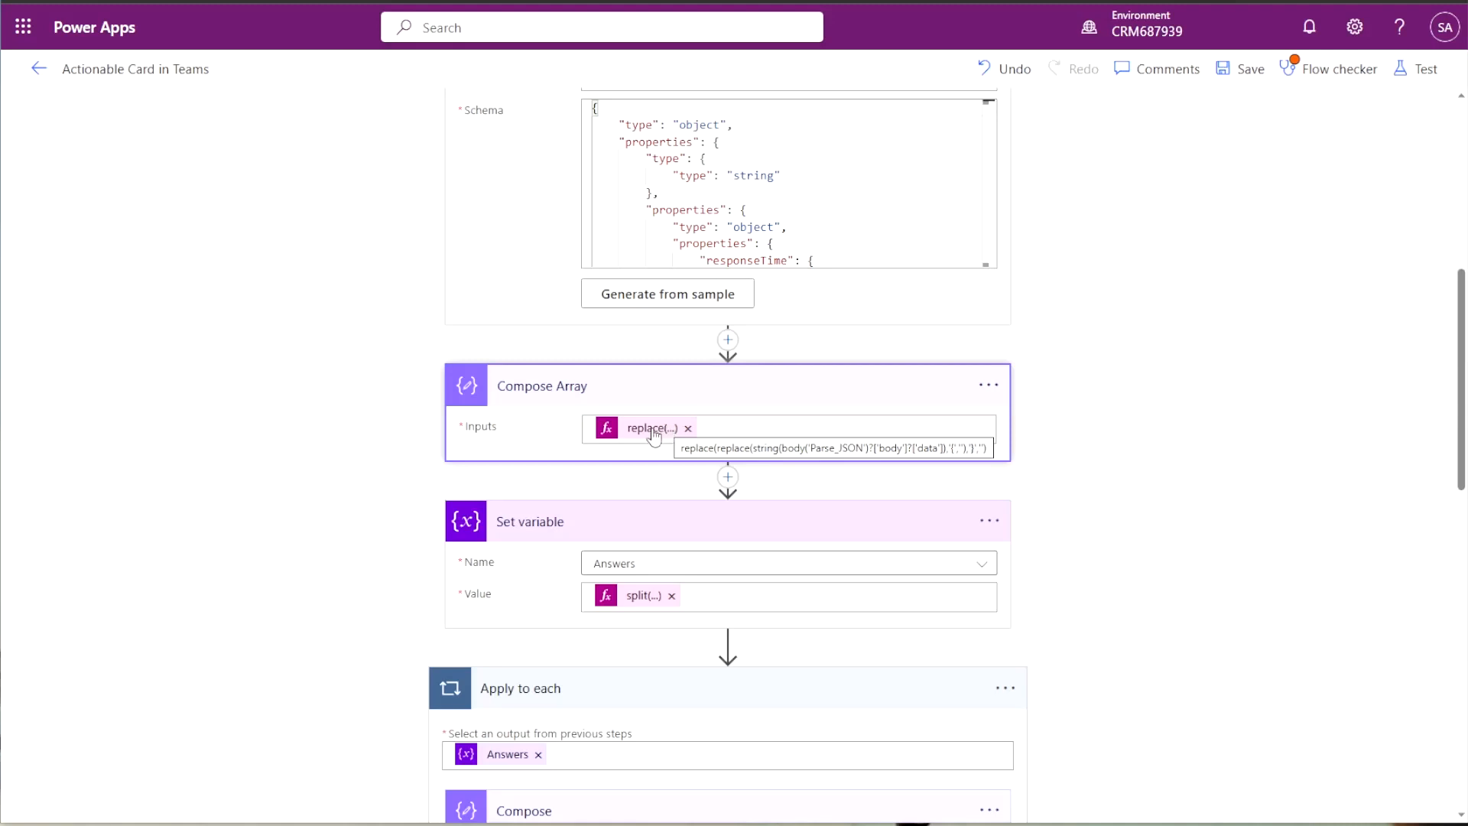
scroll(651, 432, up, 3)
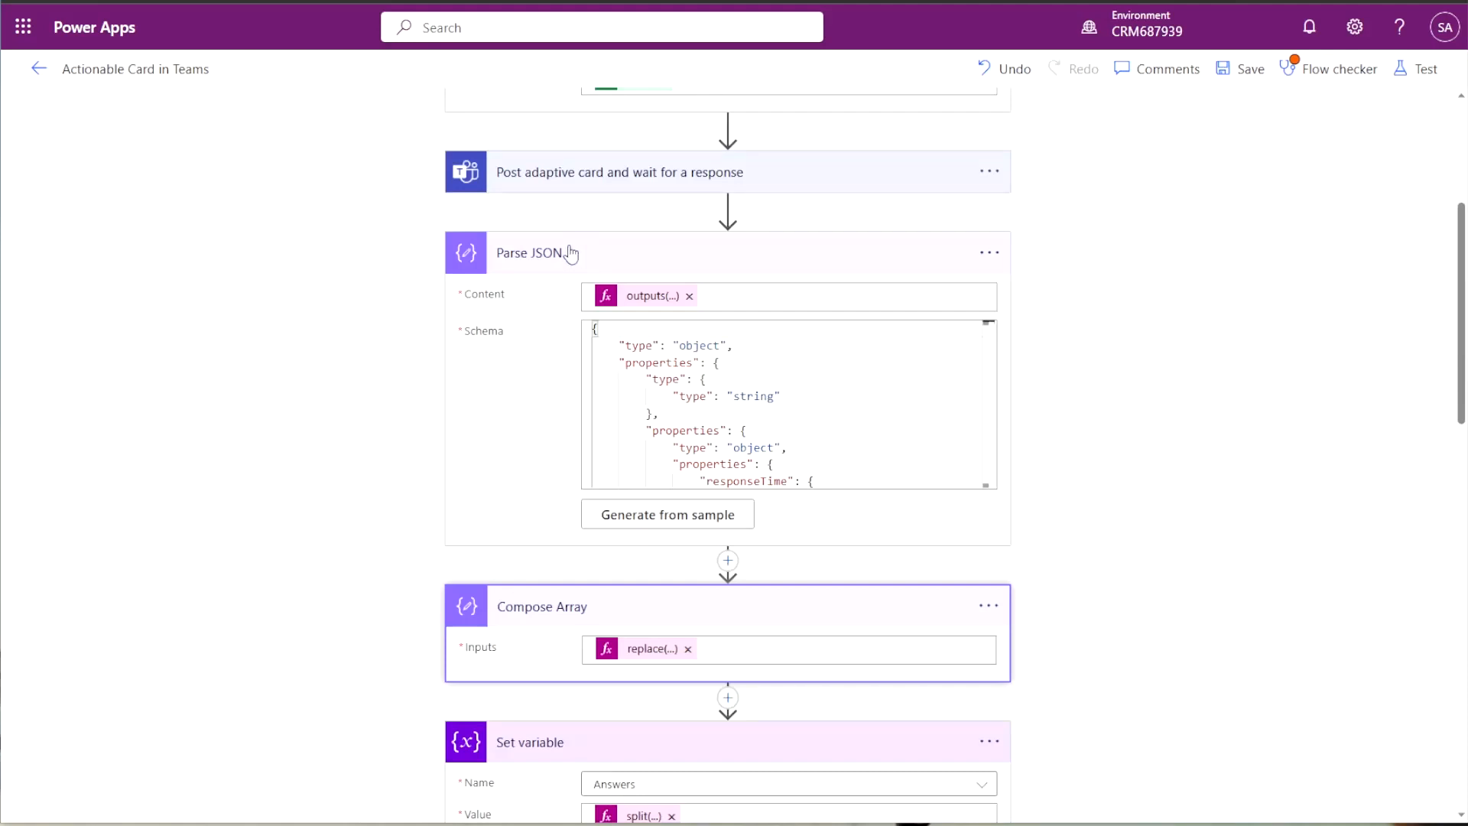
scroll(1099, 392, up, 4)
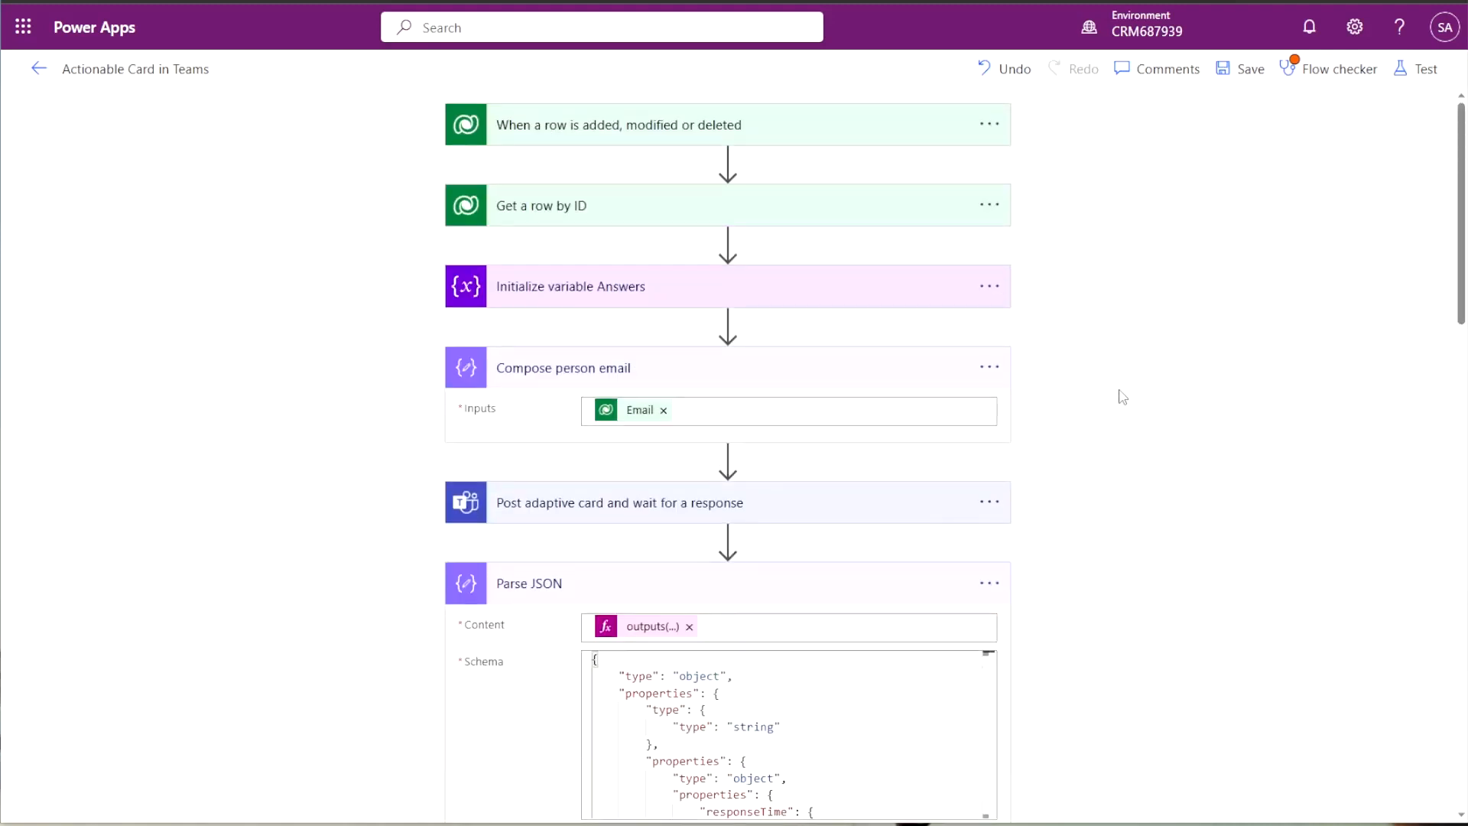
scroll(1128, 401, down, 5)
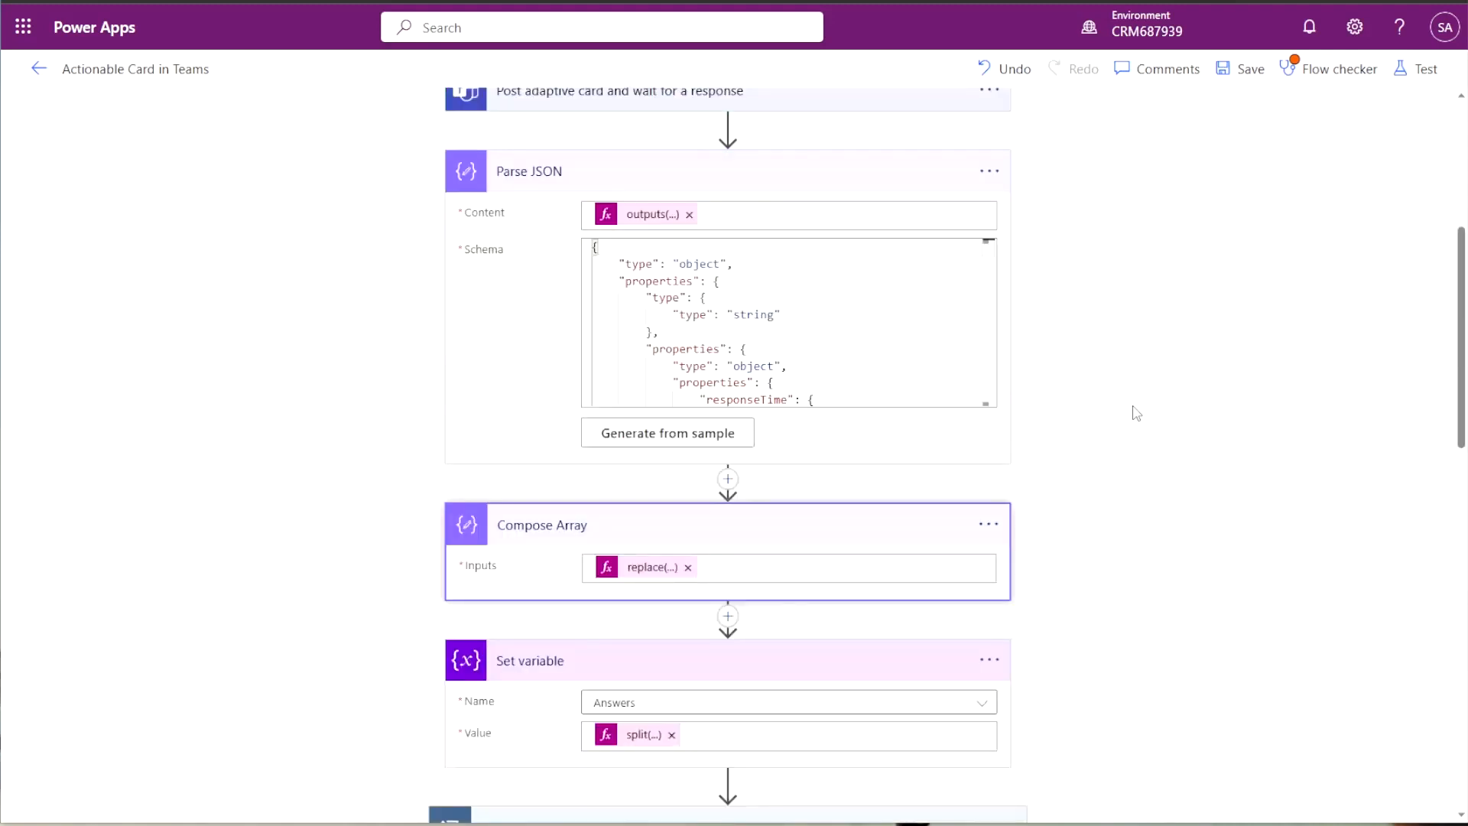
scroll(1136, 413, down, 4)
scroll(1132, 413, down, 10)
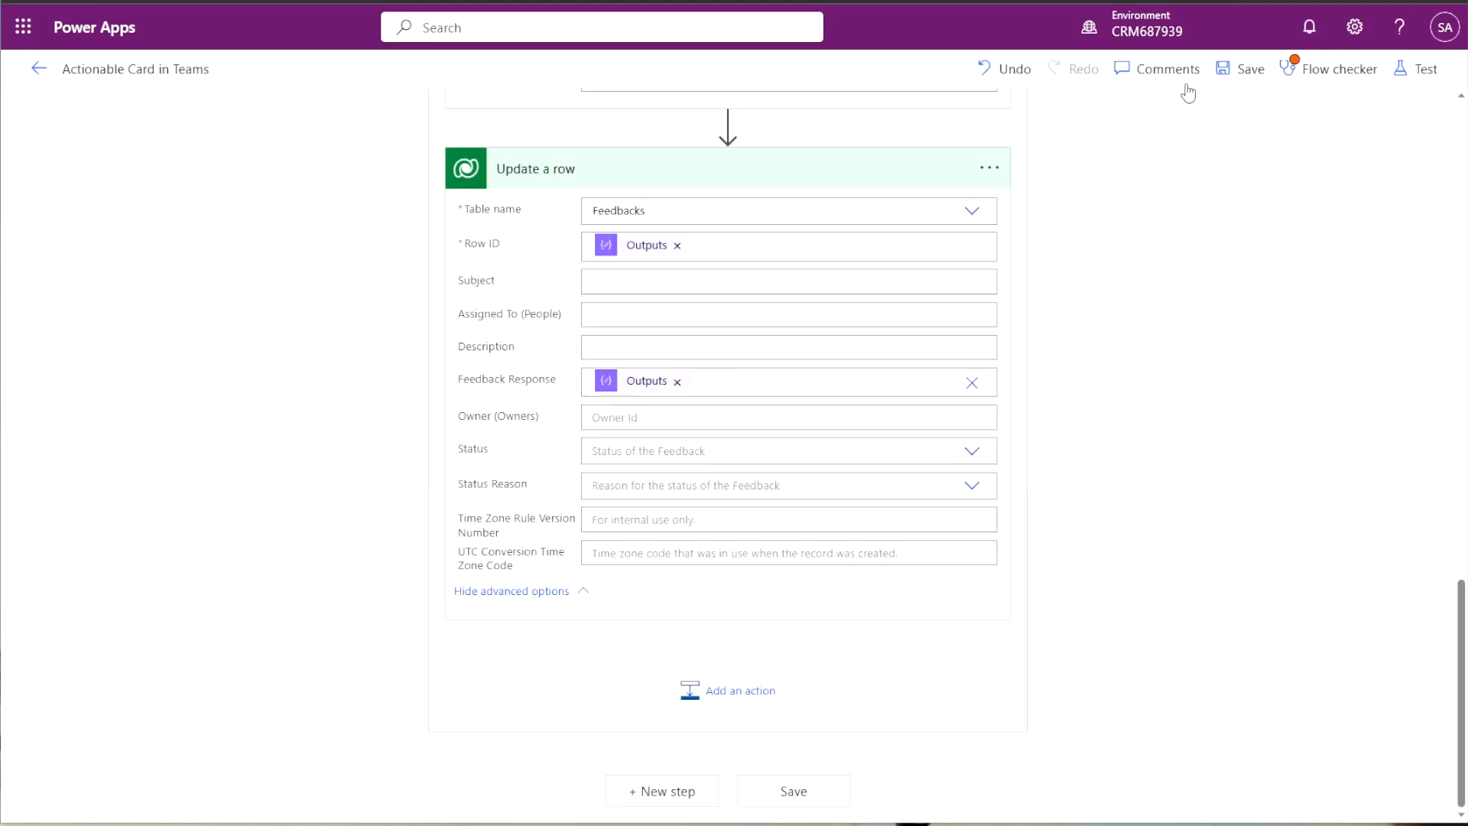
Save the Actionable Card in Teams flow and start a manual test run.
click(1255, 73)
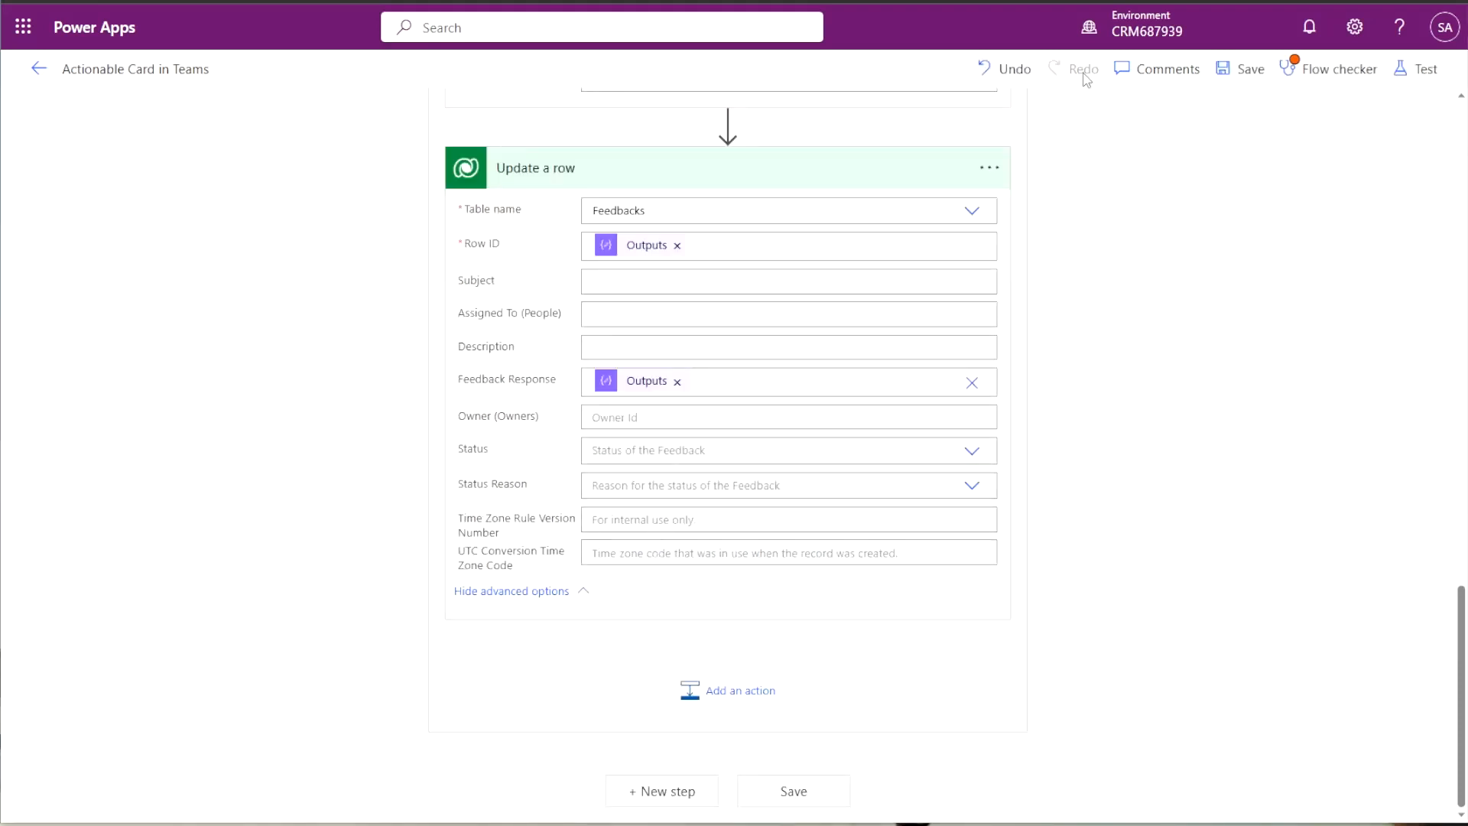
click(1420, 76)
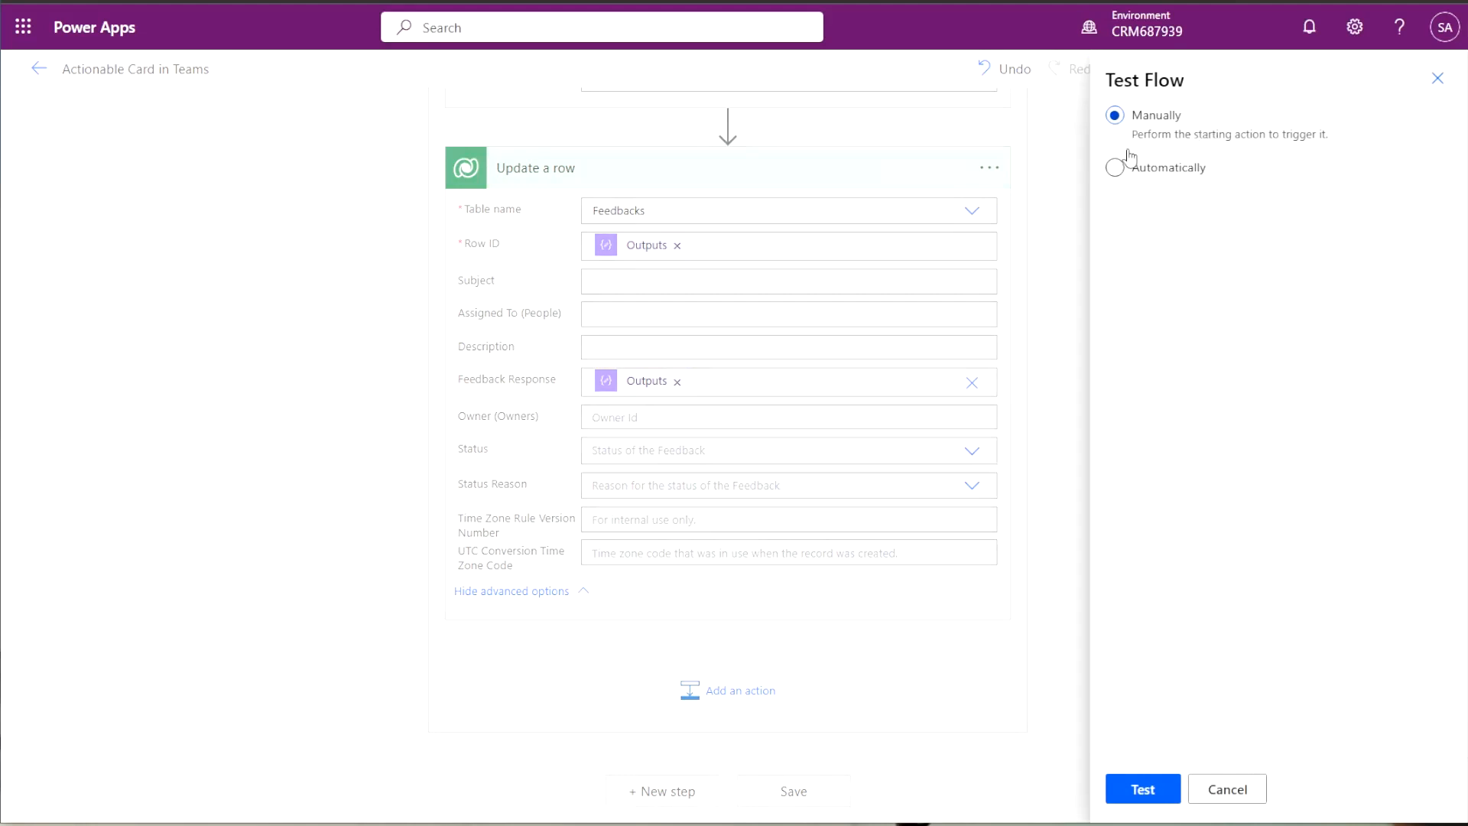
click(1143, 790)
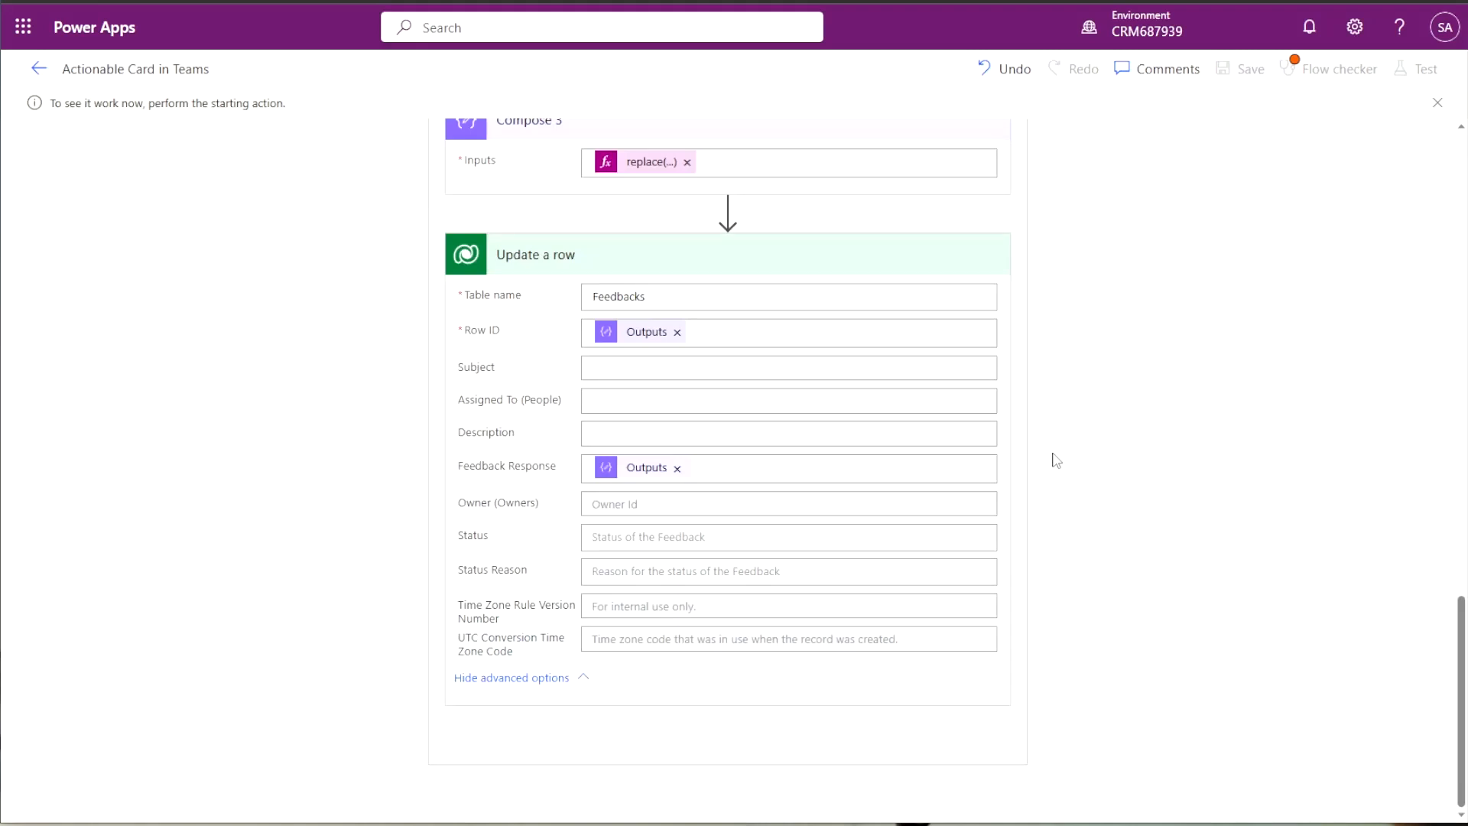
scroll(1052, 446, up, 4)
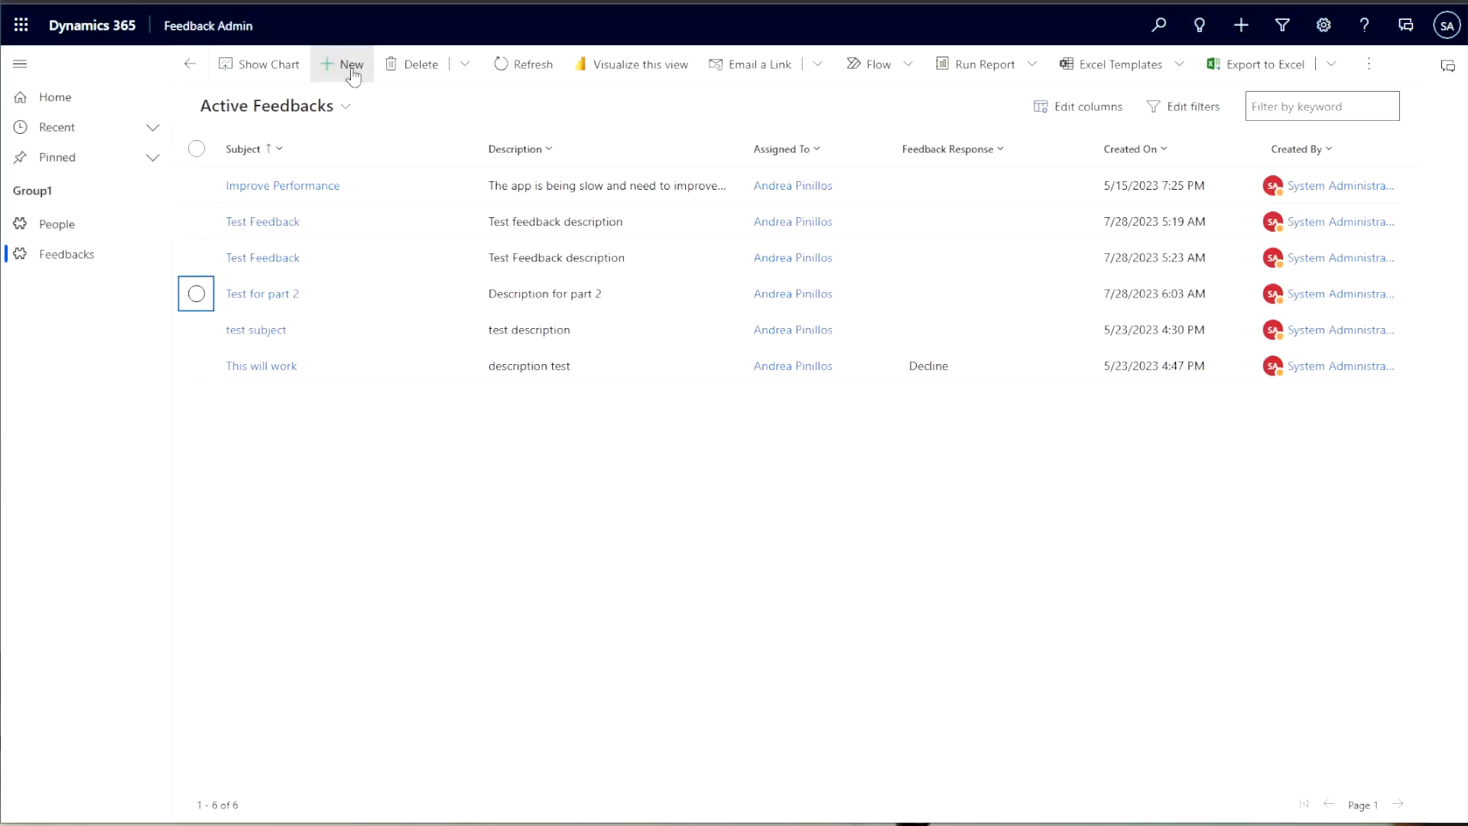
In the Dynamics 365 Feedback Admin app, start a new feedback with subject "part 2 test" and description "part 2 description".
click(351, 69)
click(398, 221)
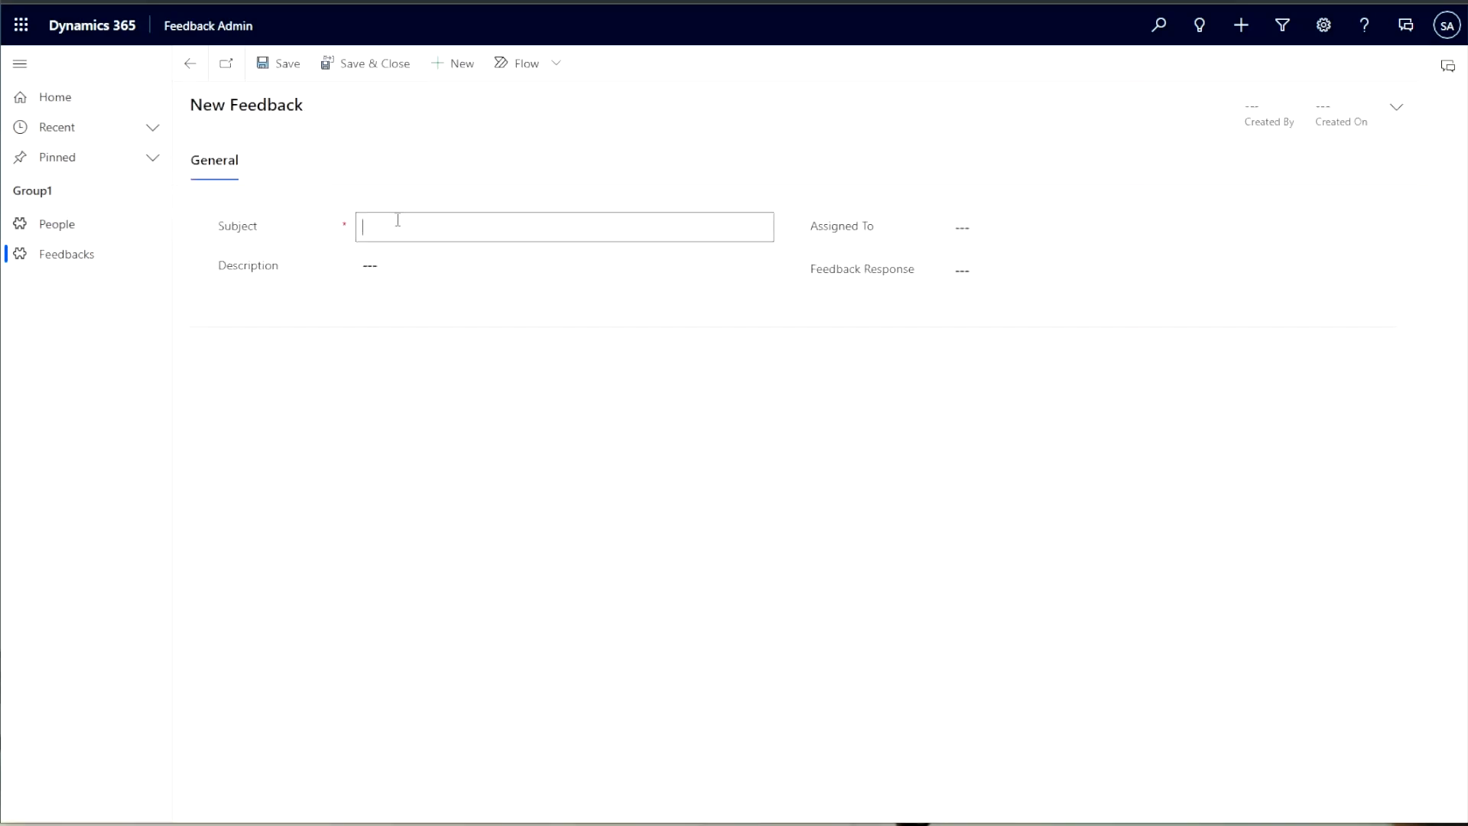
text(part 2 test)
key(Tab)
text(part 2 )
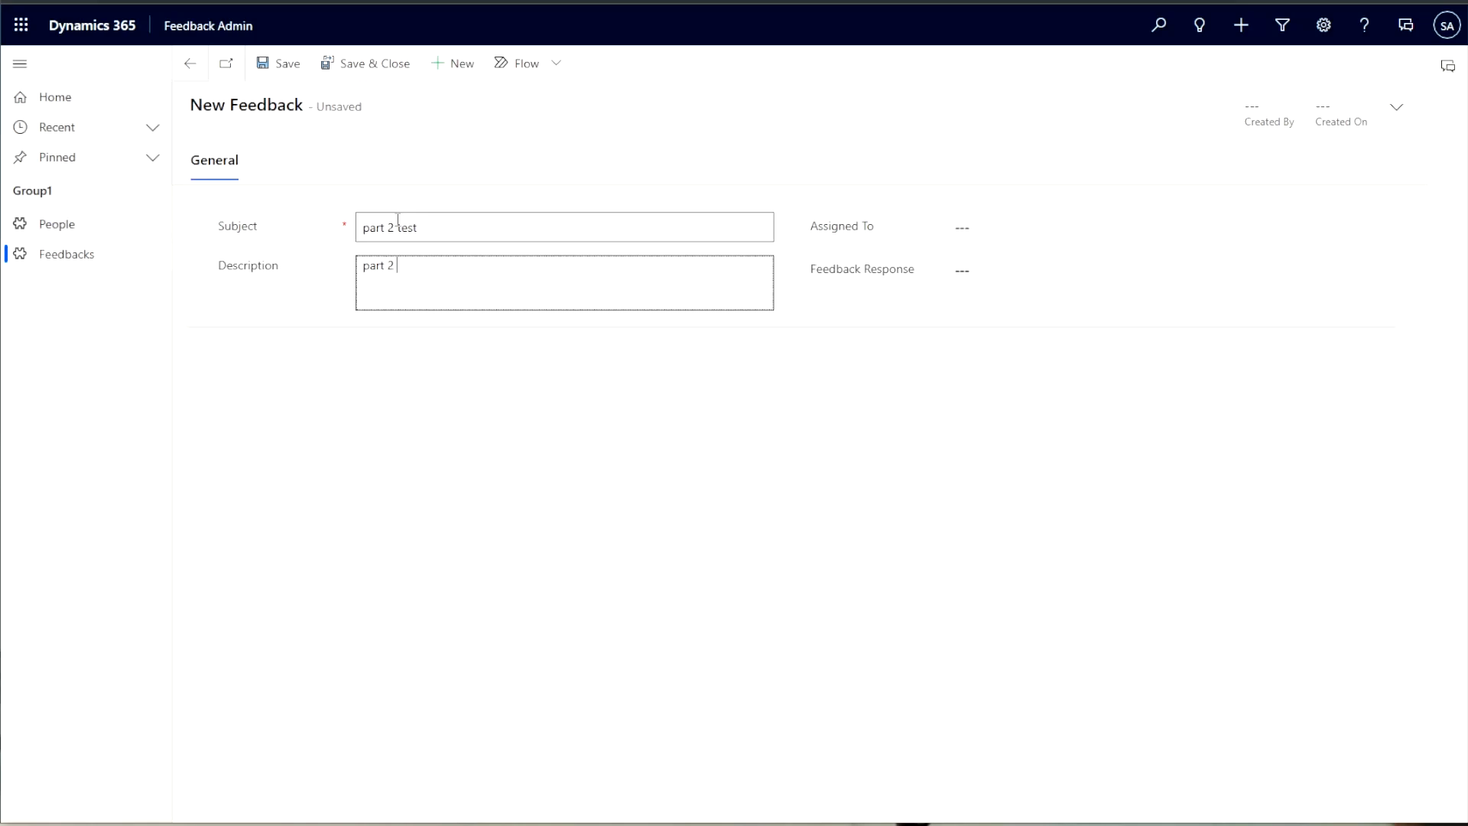
text(description)
Assign the new feedback to the recently used person and save the record.
click(998, 230)
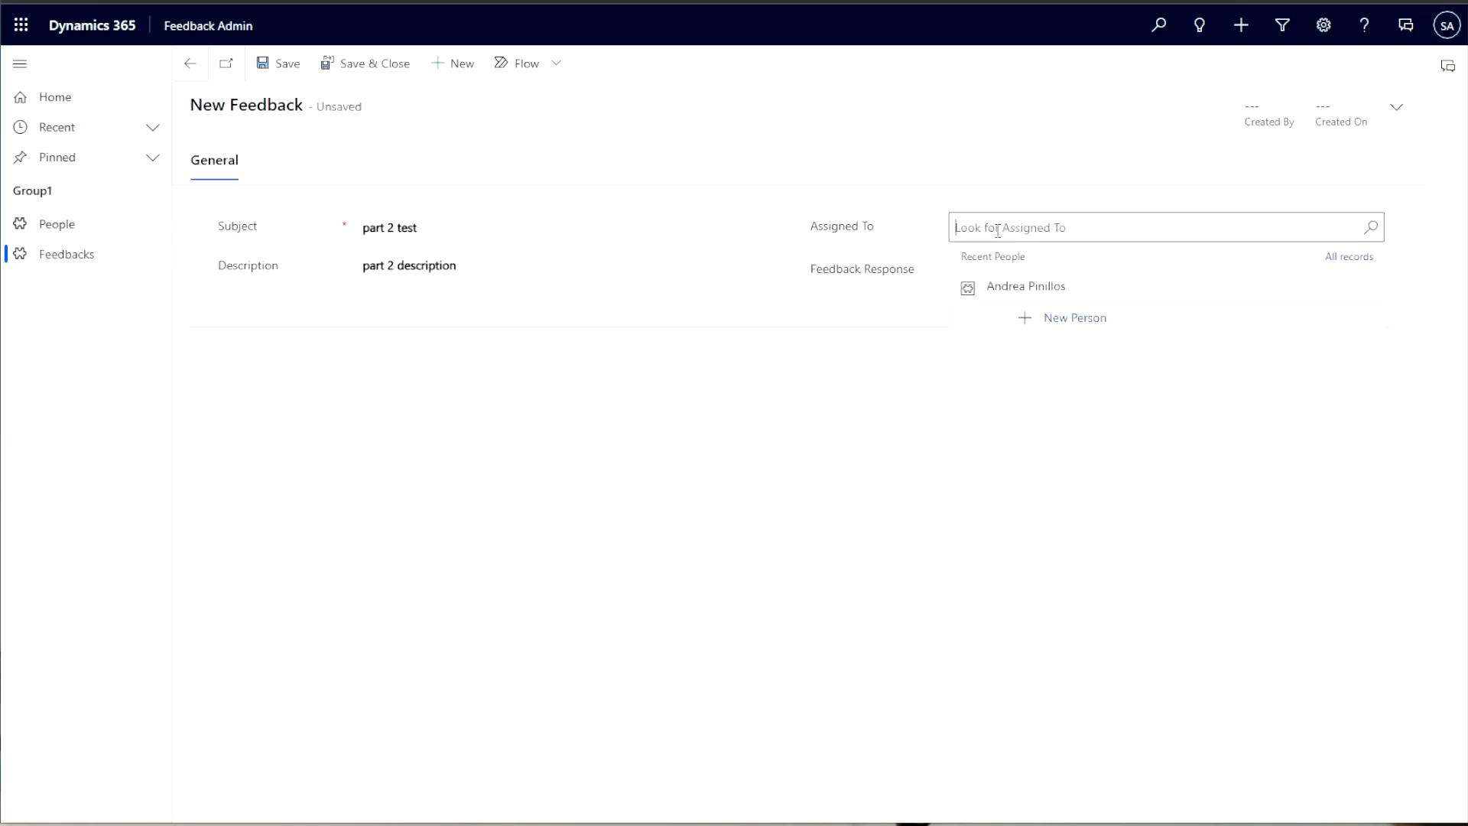
click(1005, 286)
click(284, 63)
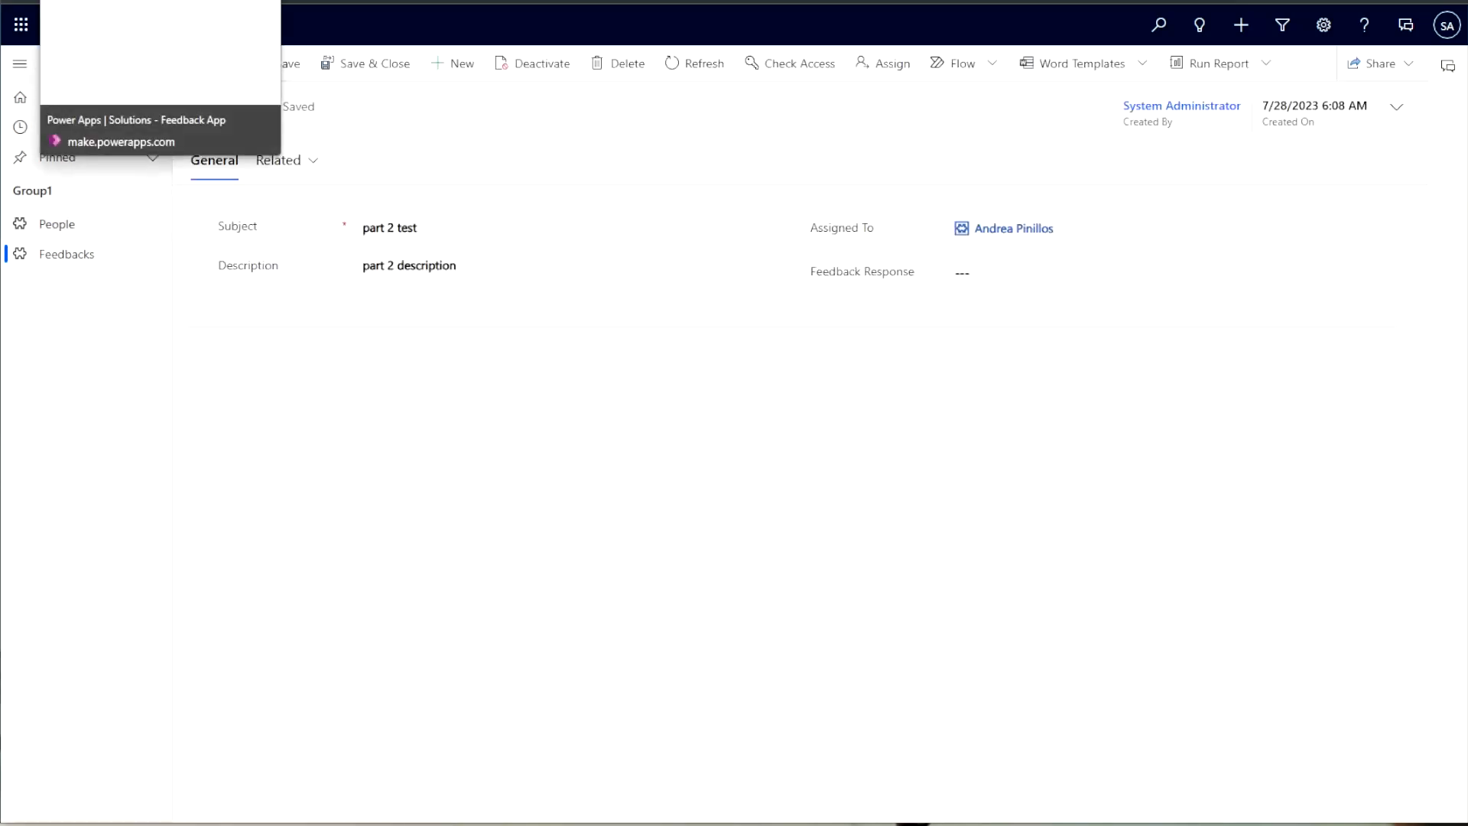
Check the Post adaptive card action in the running Power Apps flow, and submit Accept on the part 2 test card in Teams.
click(122, 1)
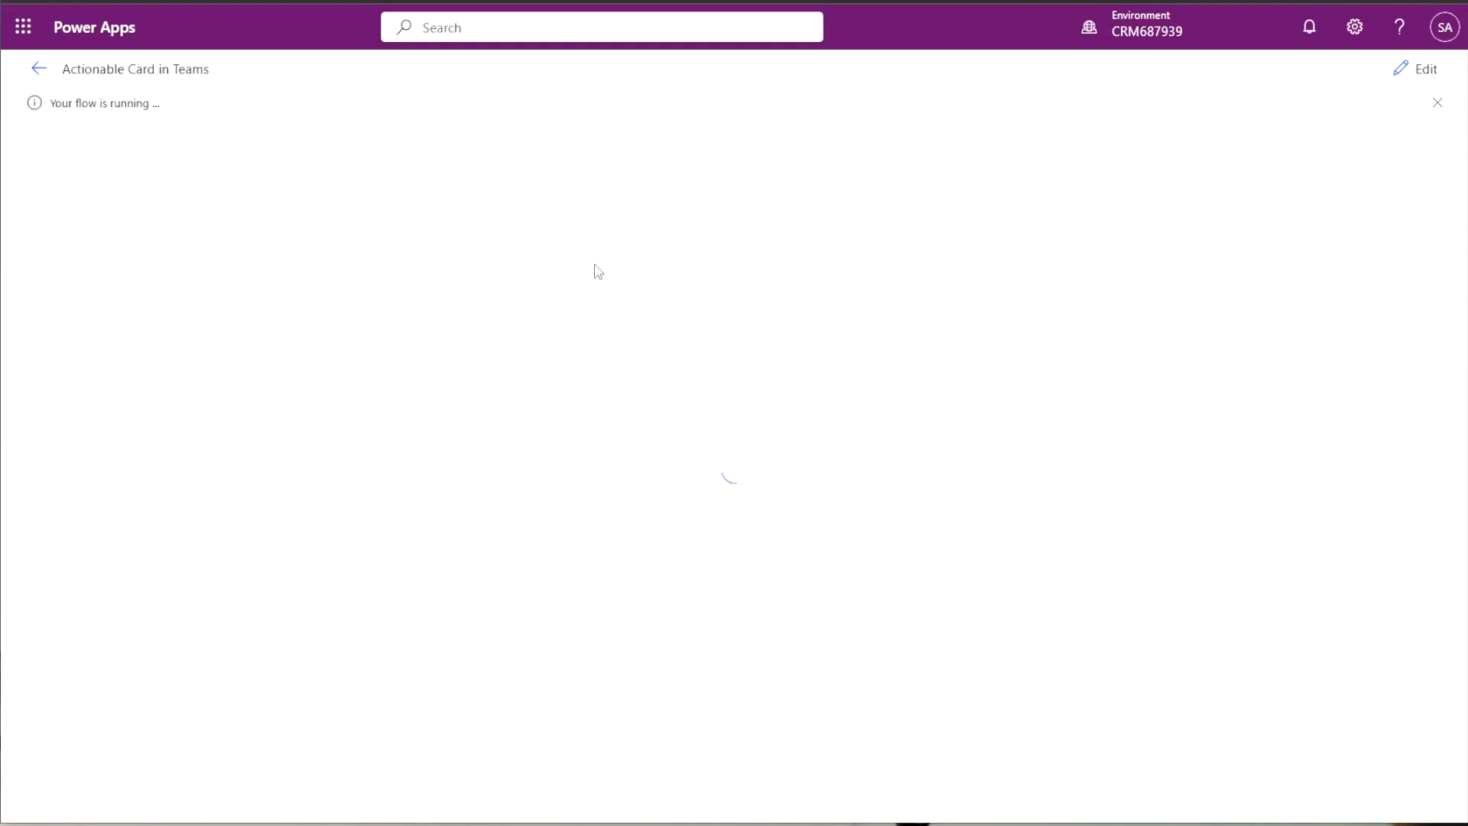
click(688, 496)
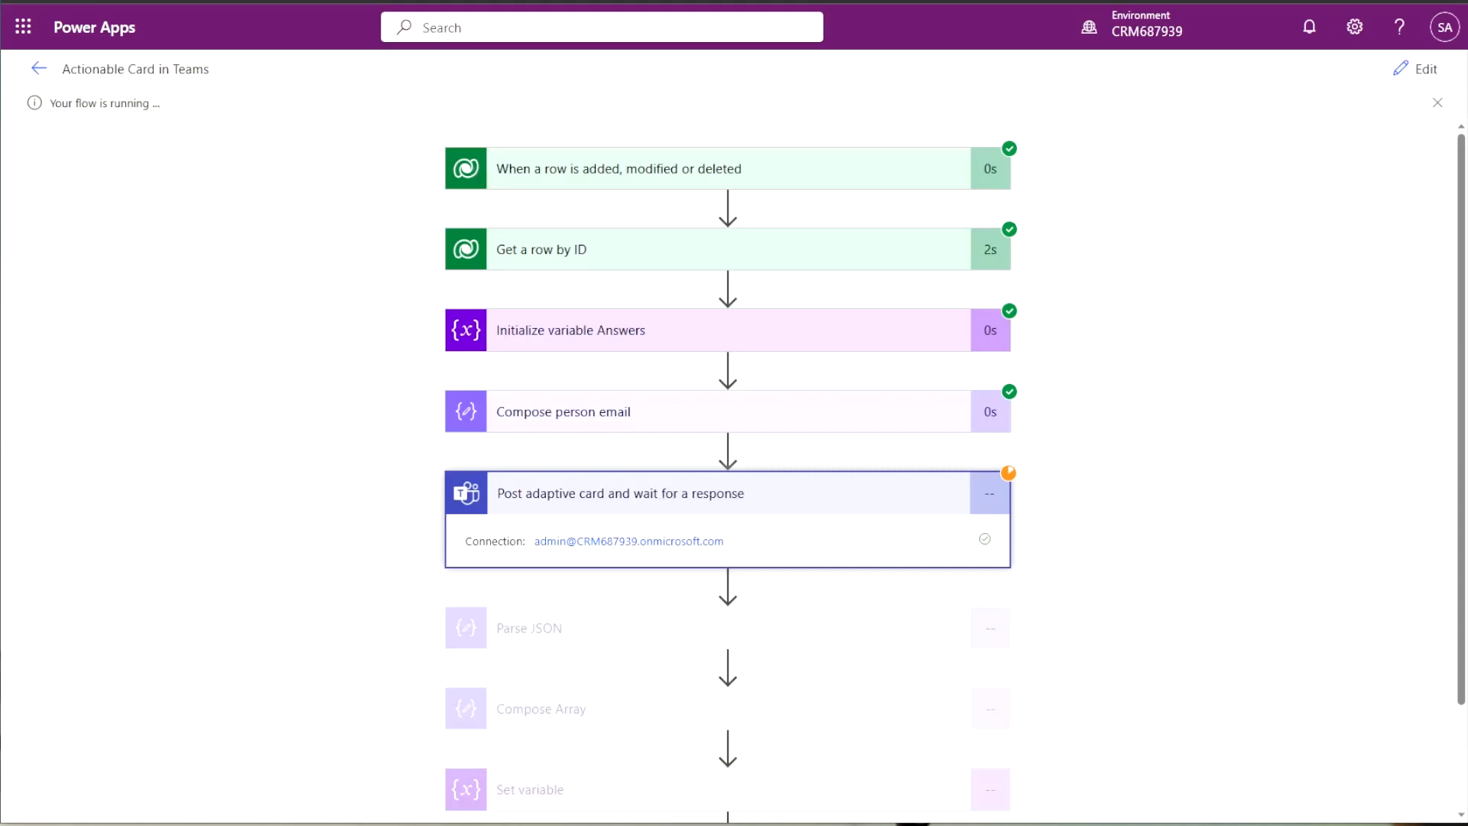
click(367, 1)
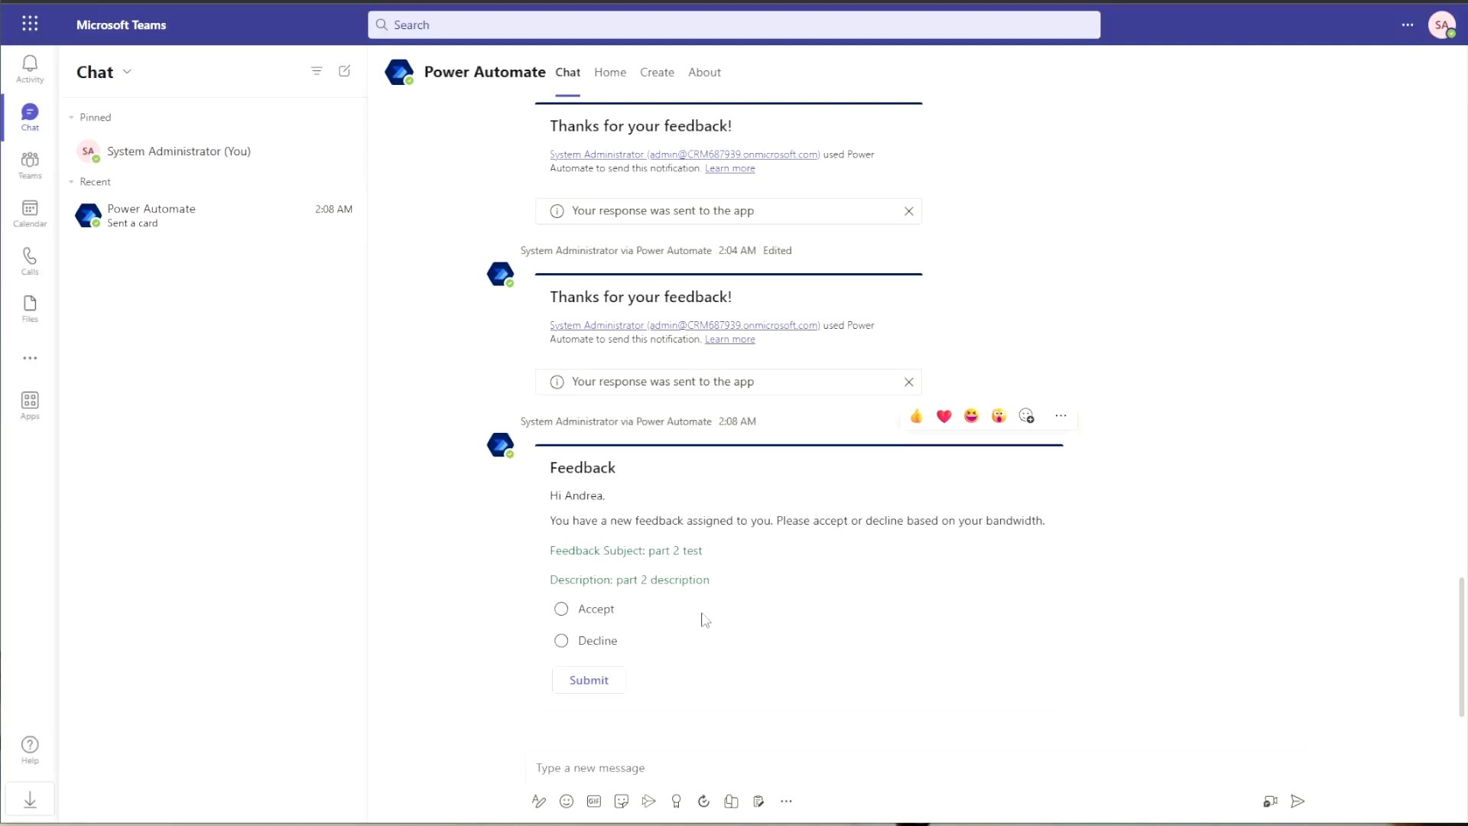
click(579, 616)
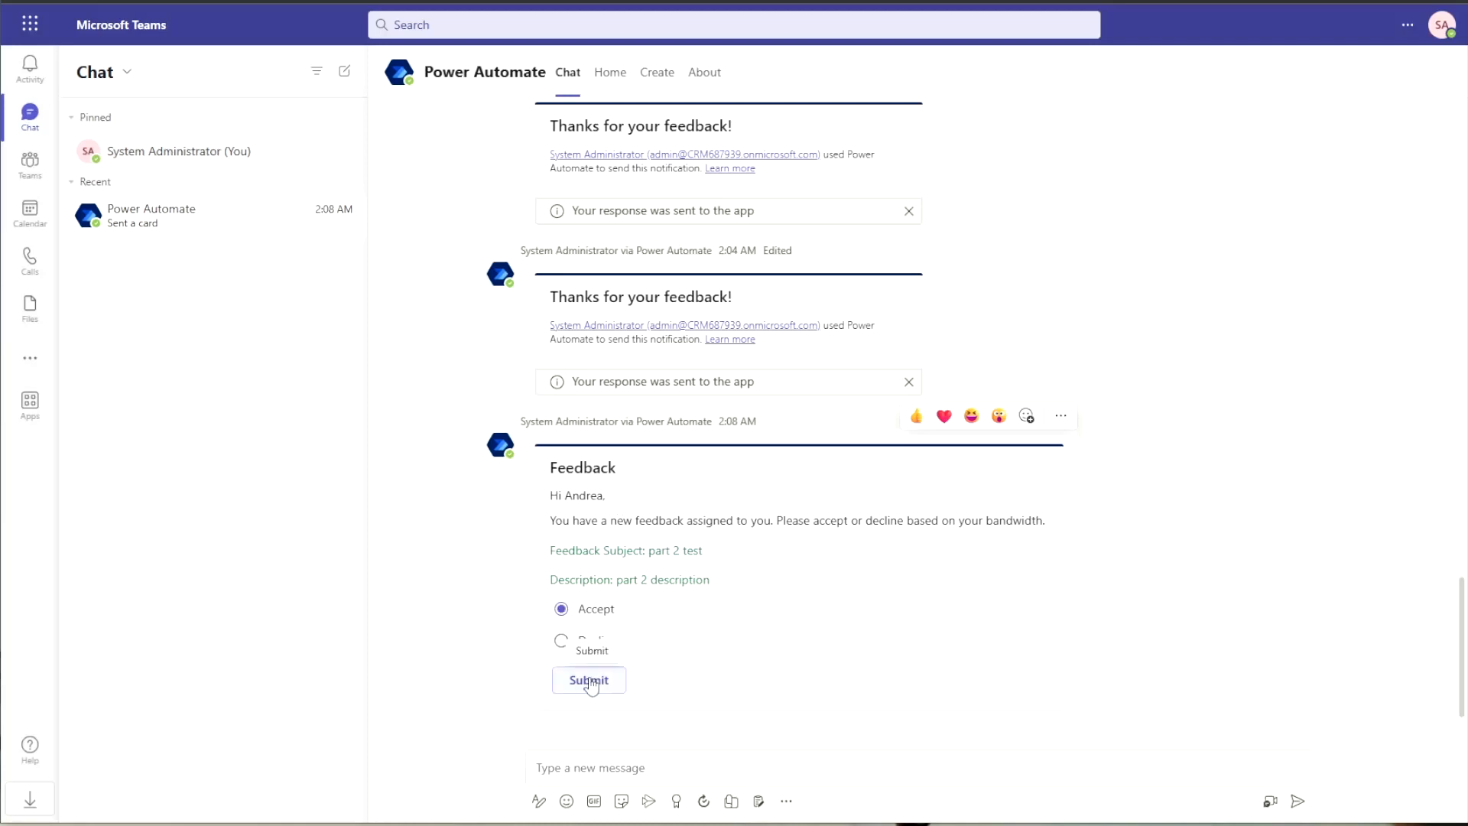
click(590, 682)
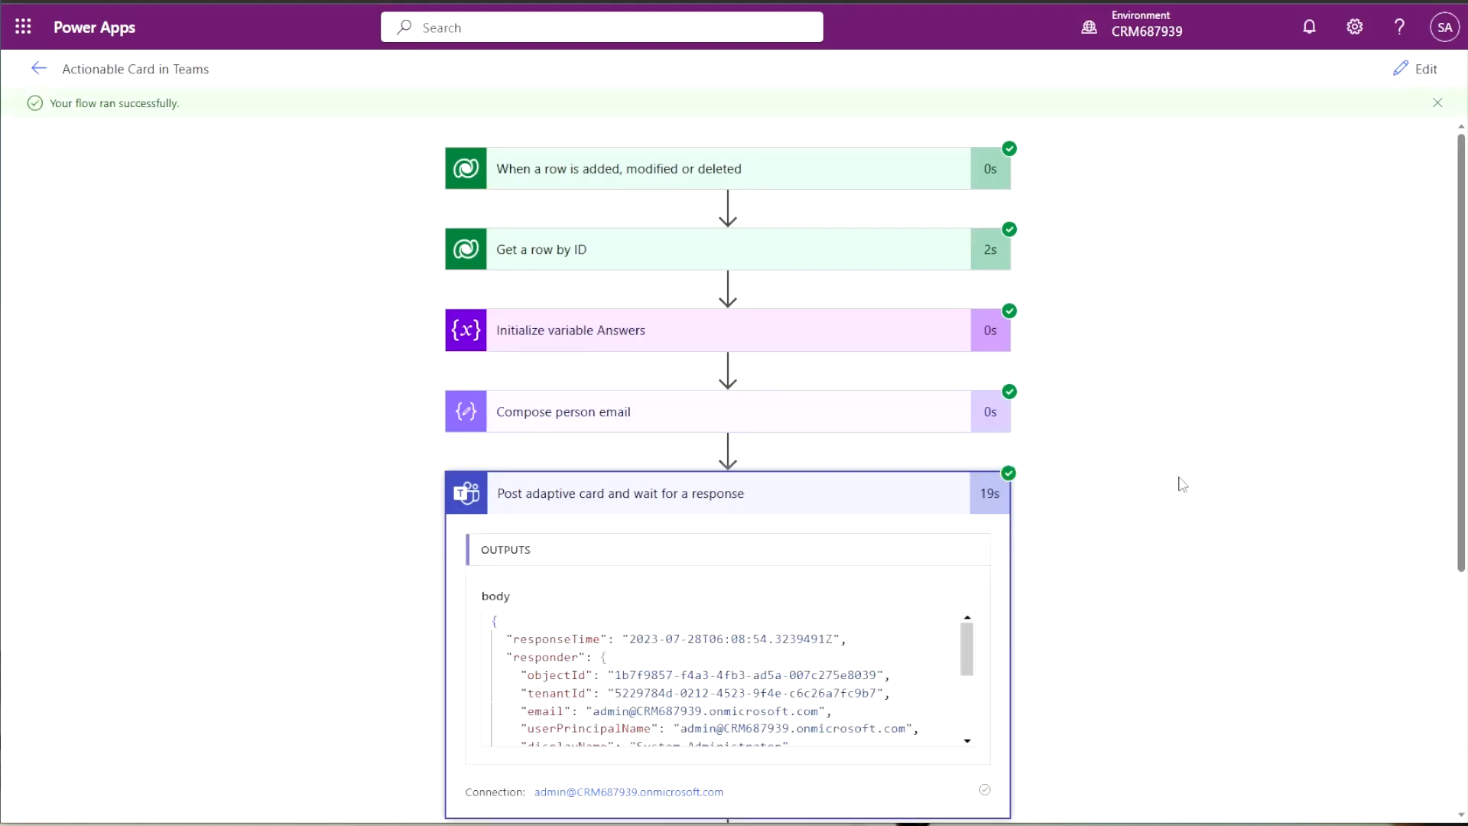
In the Power Apps flow run, examine the submitted data in the adaptive card outputs and the actions inside Apply to each.
scroll(1178, 482, down, 3)
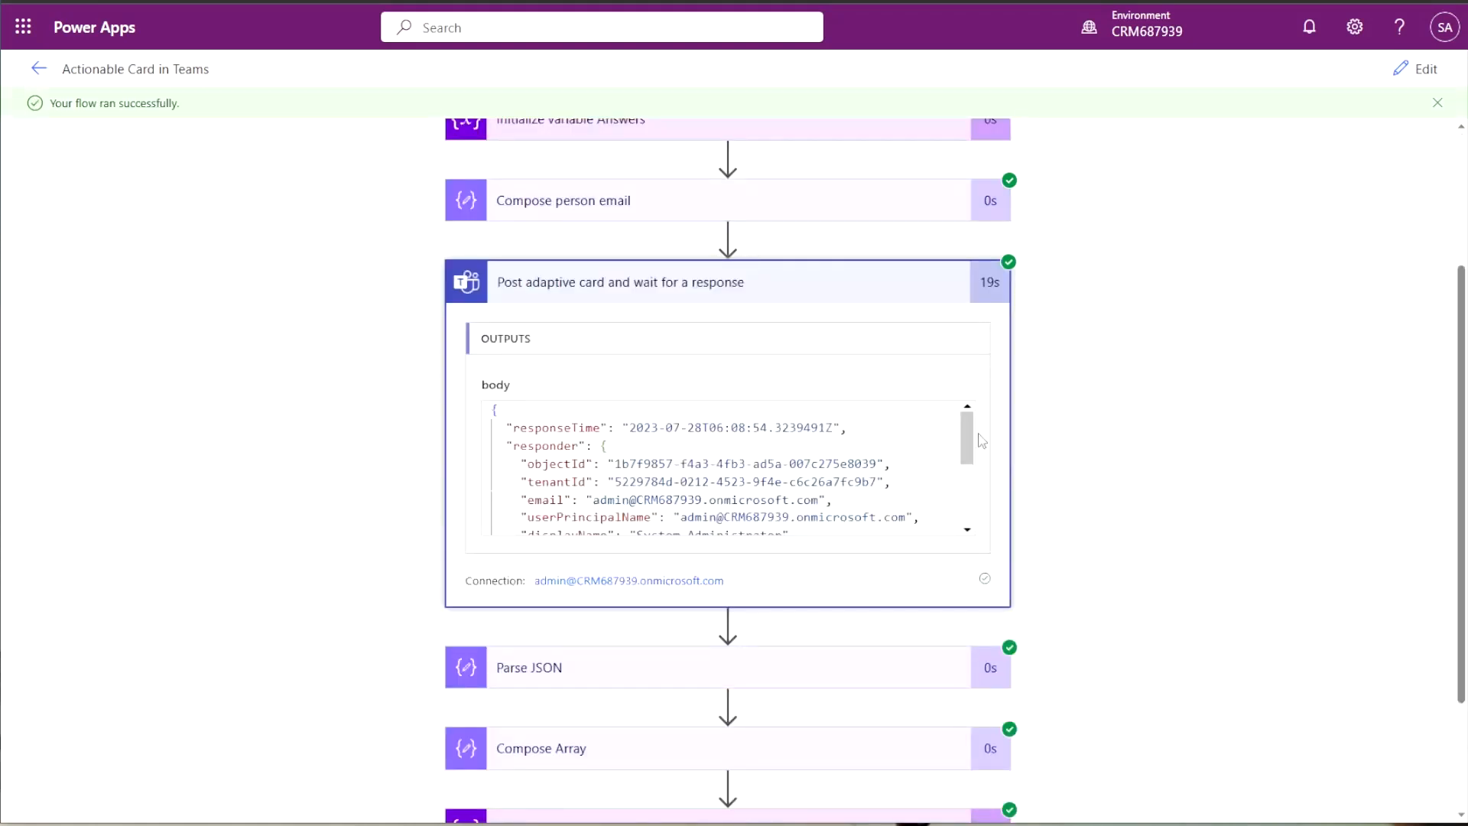
scroll(982, 441, down, 5)
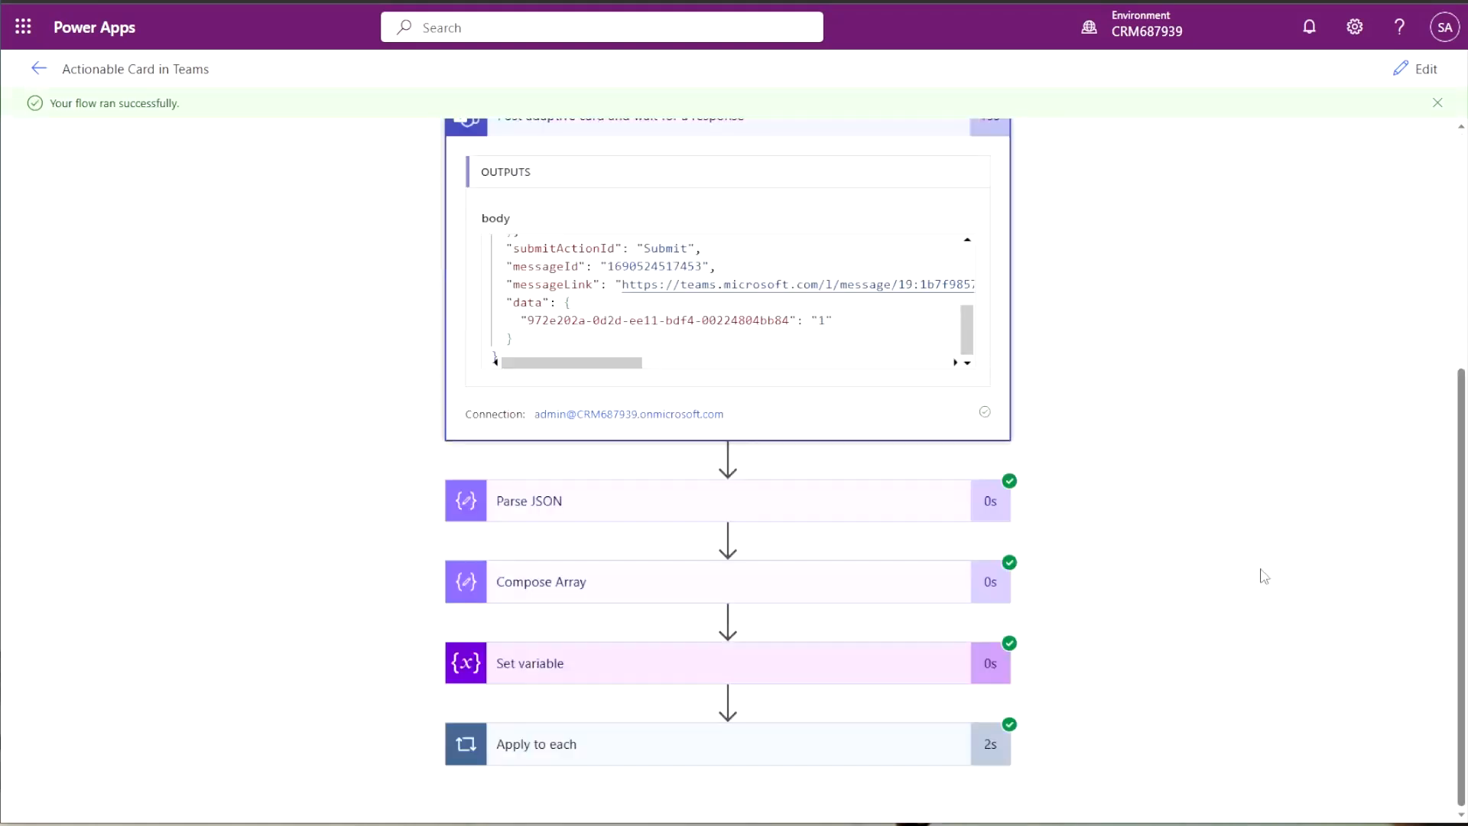
click(788, 758)
scroll(1071, 656, down, 5)
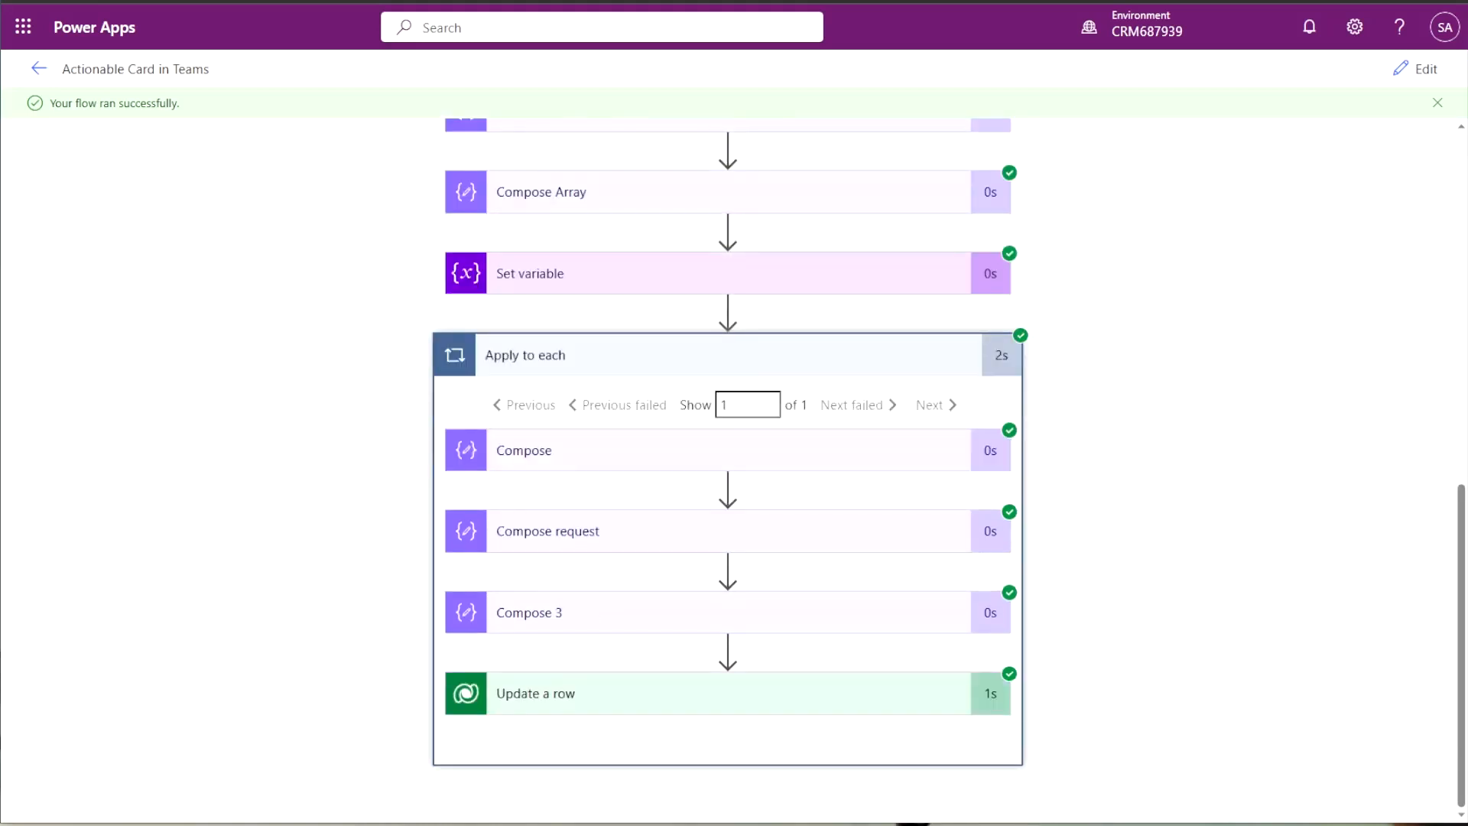
Switch to the Dynamics 365 Feedback Admin app and refresh the part 2 test record to check its Feedback Response.
click(393, 3)
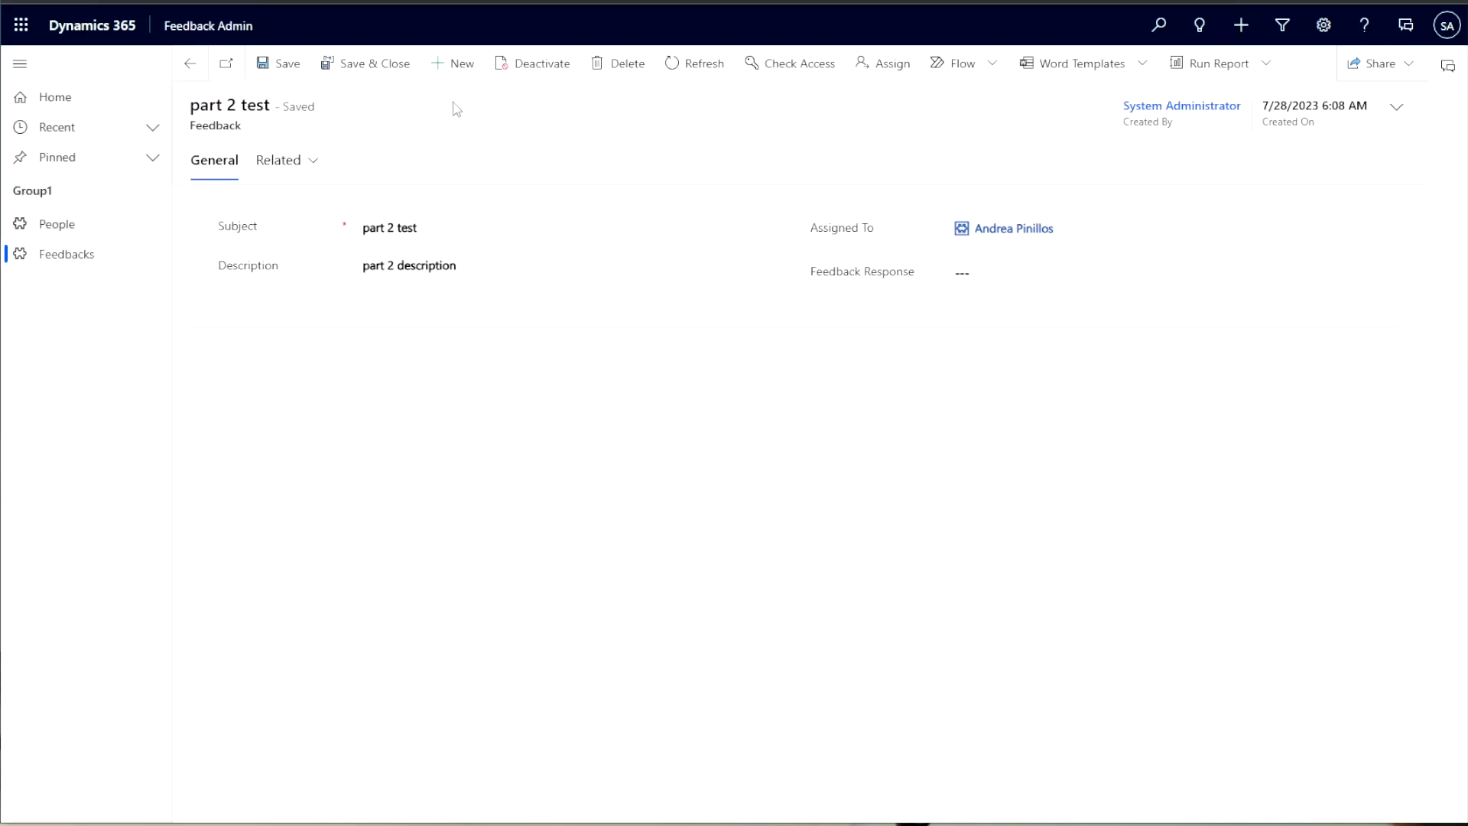
click(710, 70)
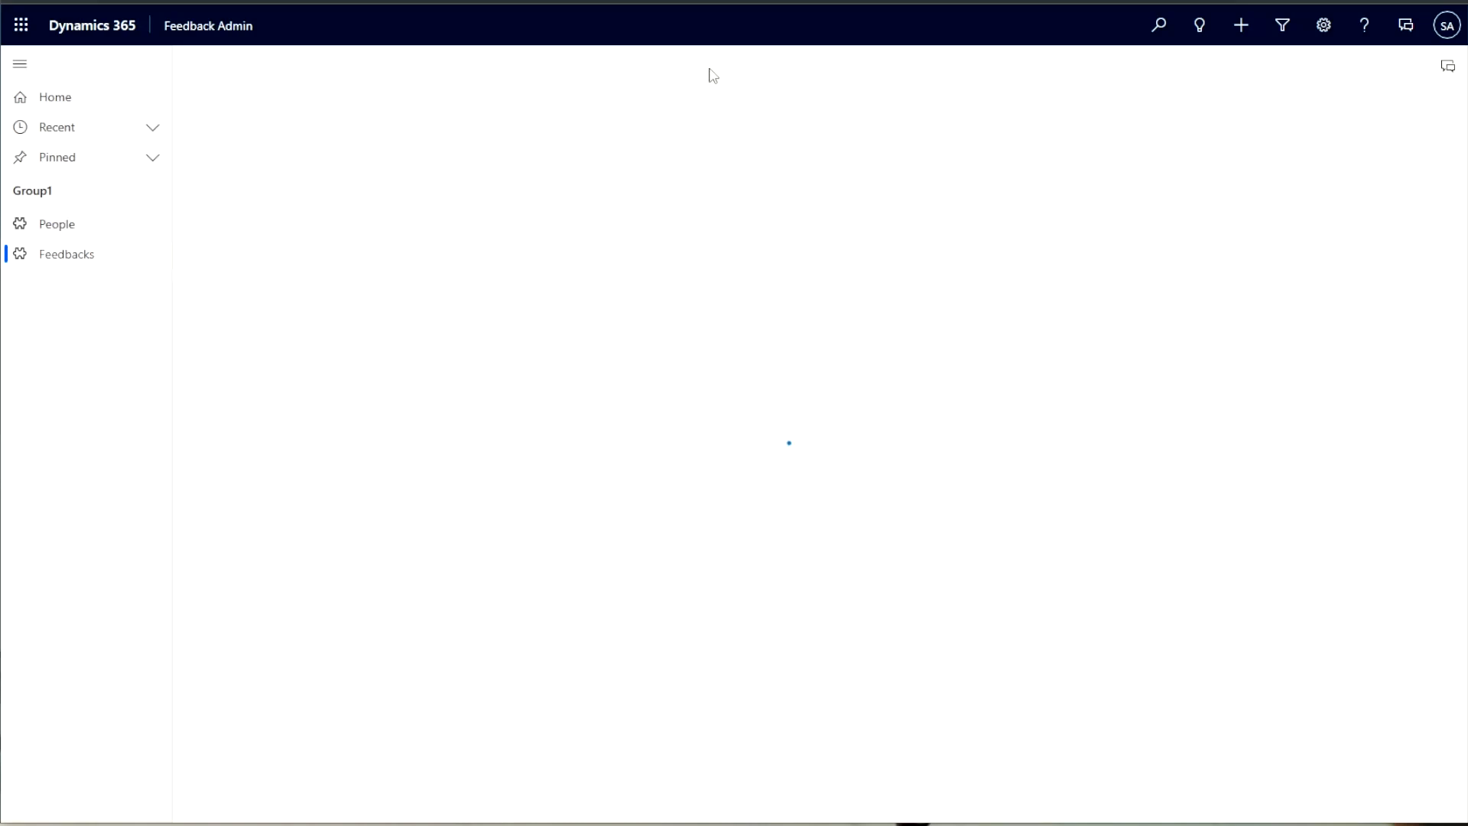